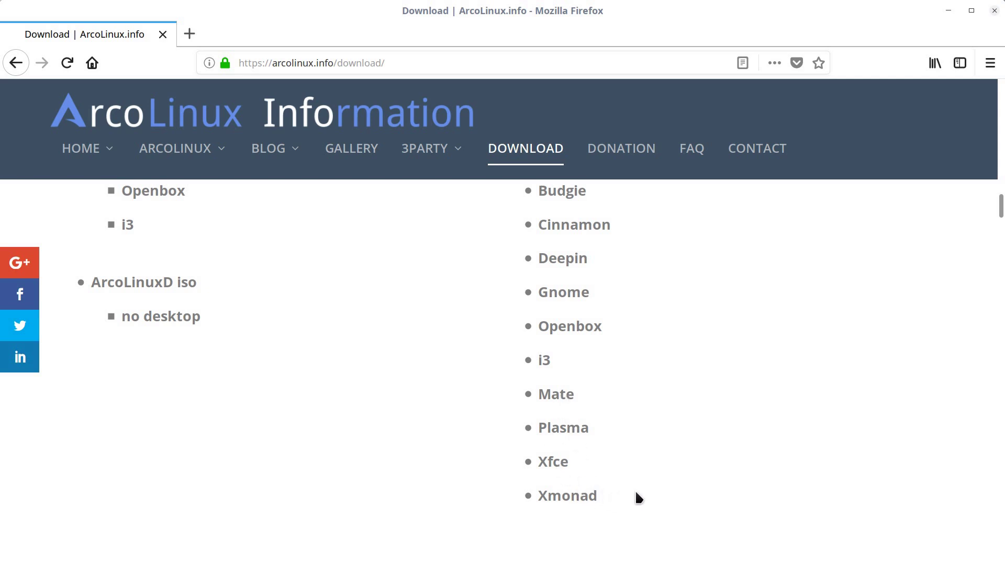
Review the desktop editions listed for the ArcoLinux, ArcoLinuxD and ArcoLinuxB ISOs on the download page.
{"action": "scroll", "coordinate": [700, 454], "scroll_direction": "down", "scroll_amount": 3}
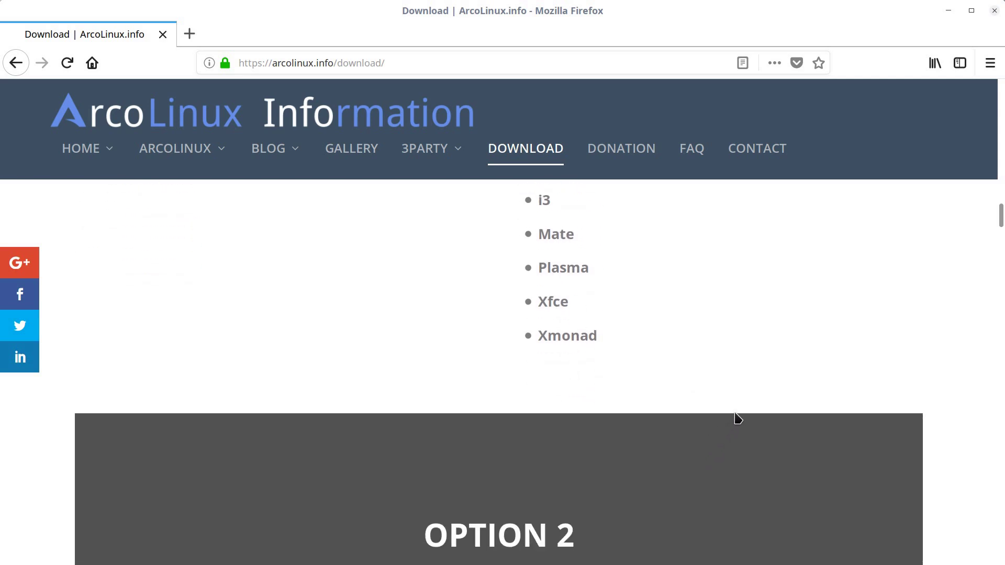
{"action": "scroll", "coordinate": [737, 417], "scroll_direction": "up", "scroll_amount": 8}
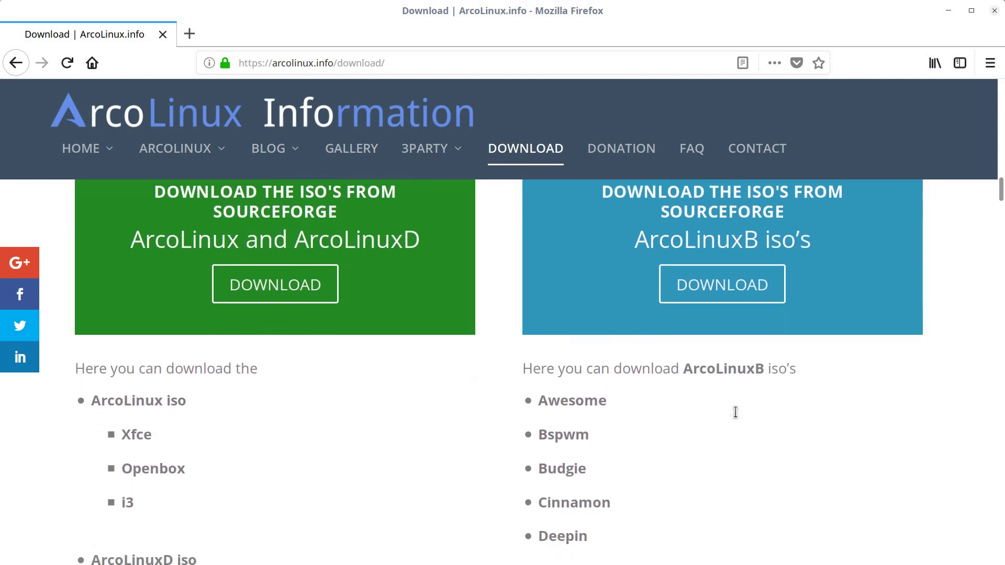
{"action": "scroll", "coordinate": [736, 413], "scroll_direction": "down", "scroll_amount": 3}
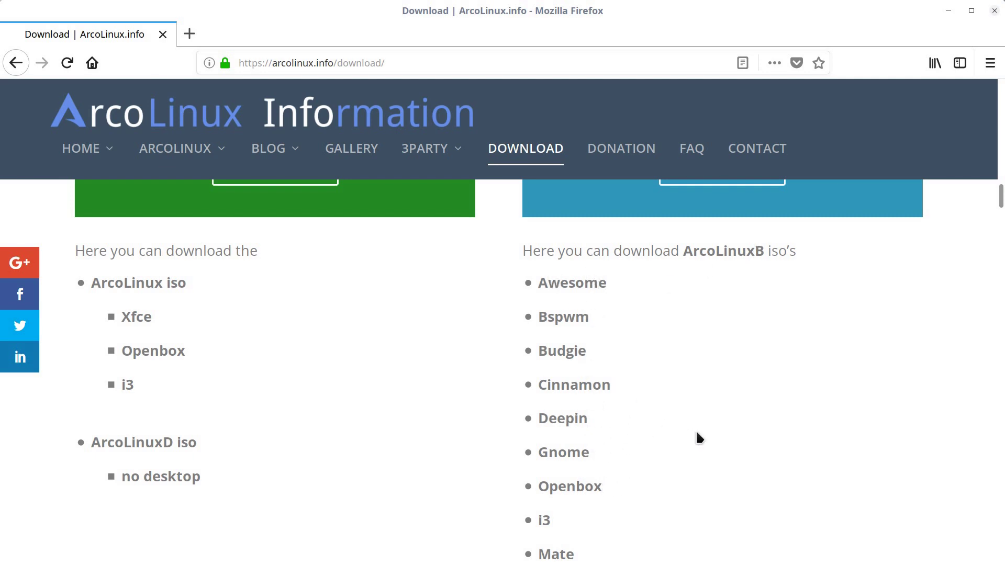
{"action": "scroll", "coordinate": [647, 429], "scroll_direction": "down", "scroll_amount": 2}
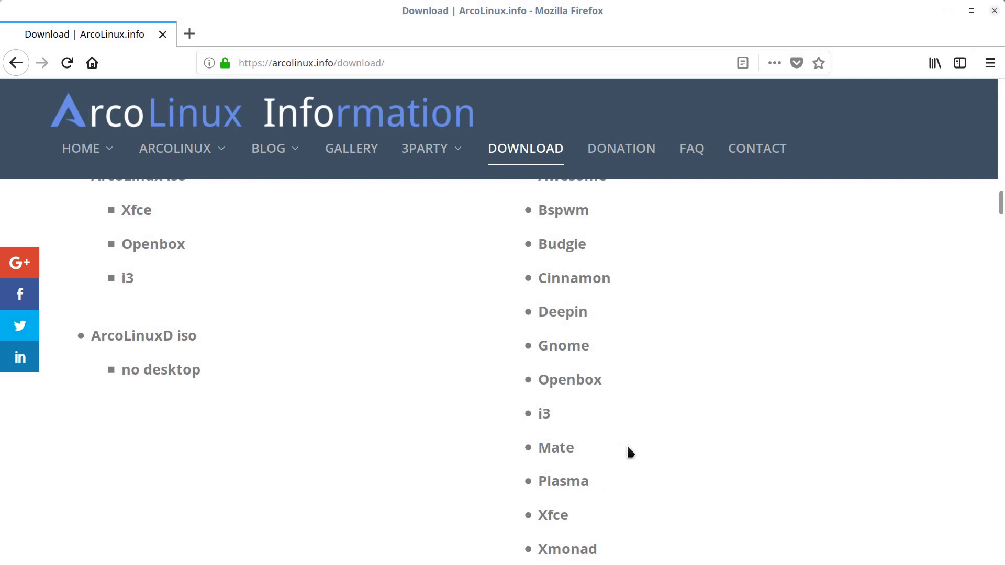
{"action": "scroll", "coordinate": [685, 450], "scroll_direction": "down", "scroll_amount": 2}
{"action": "scroll", "coordinate": [687, 442], "scroll_direction": "up", "scroll_amount": 5}
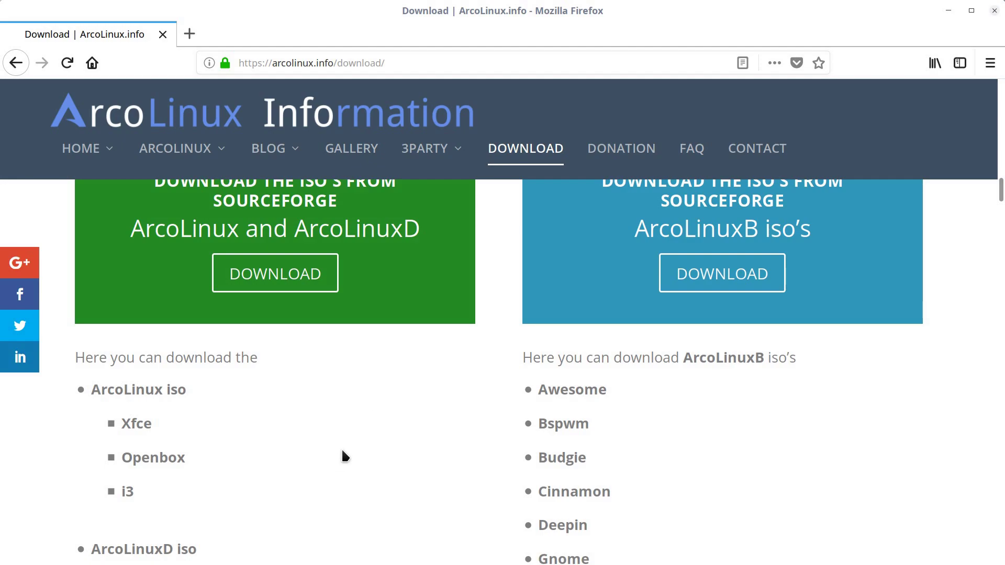
Close the browser, switch to VirtualBox and start the Arcolinux virtual machine.
{"action": "left_click", "coordinate": [998, 10]}
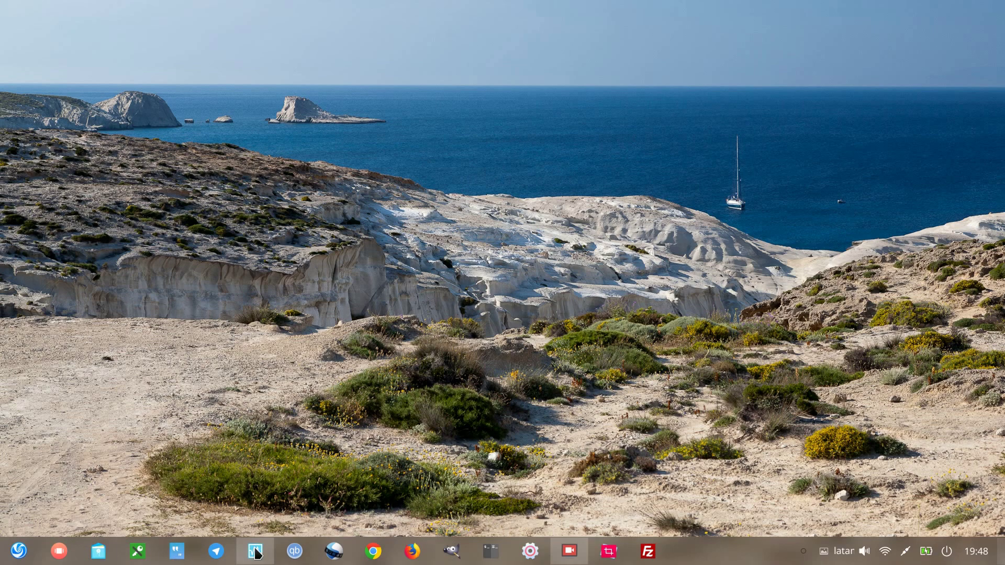
{"action": "left_click", "coordinate": [255, 551]}
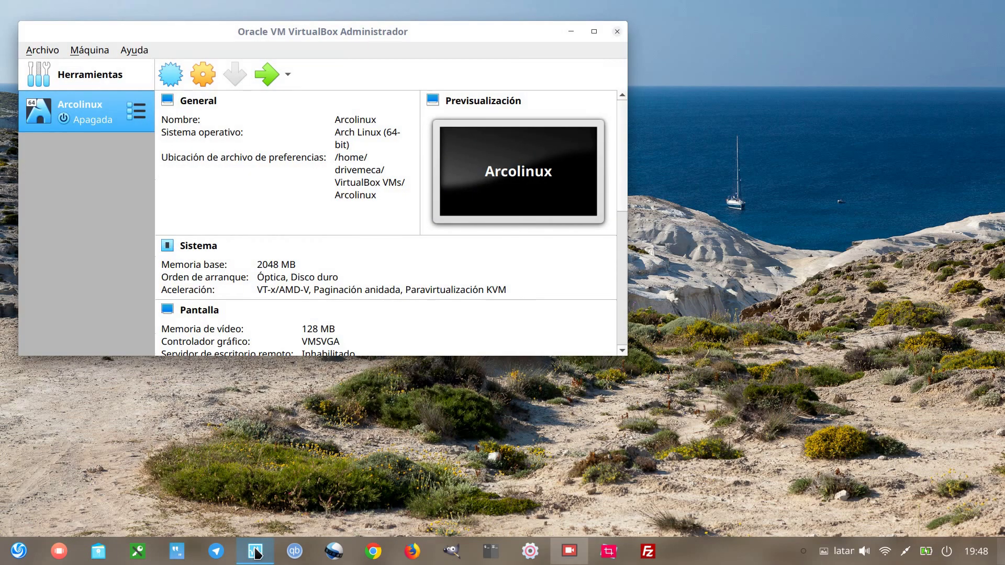
{"action": "left_click", "coordinate": [265, 74]}
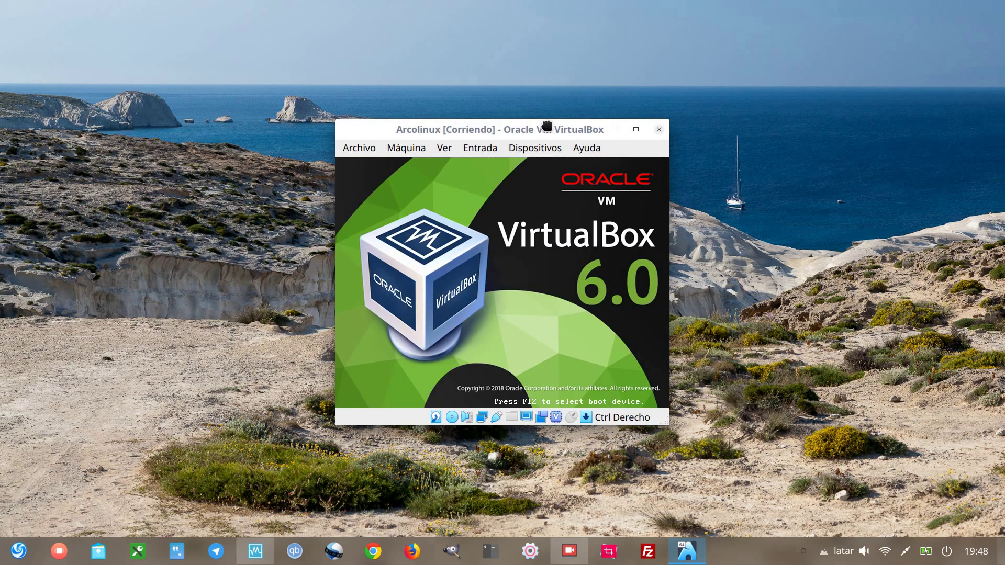
{"action": "left_click_drag", "start_coordinate": [547, 125], "coordinate": [448, 102]}
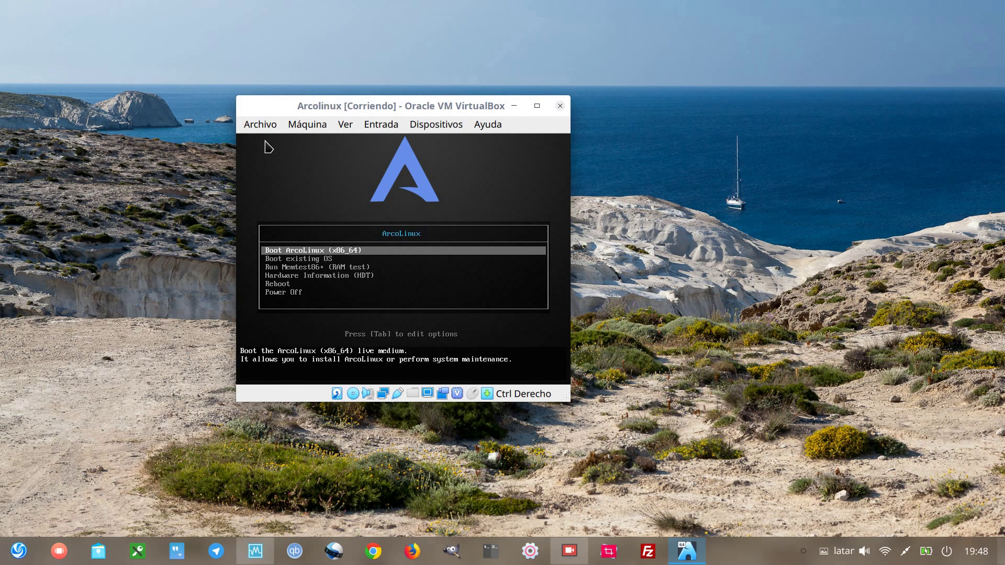
Enlarge the virtual machine's view by choosing a higher scale for Pantalla virtual 1.
{"action": "left_click", "coordinate": [313, 129]}
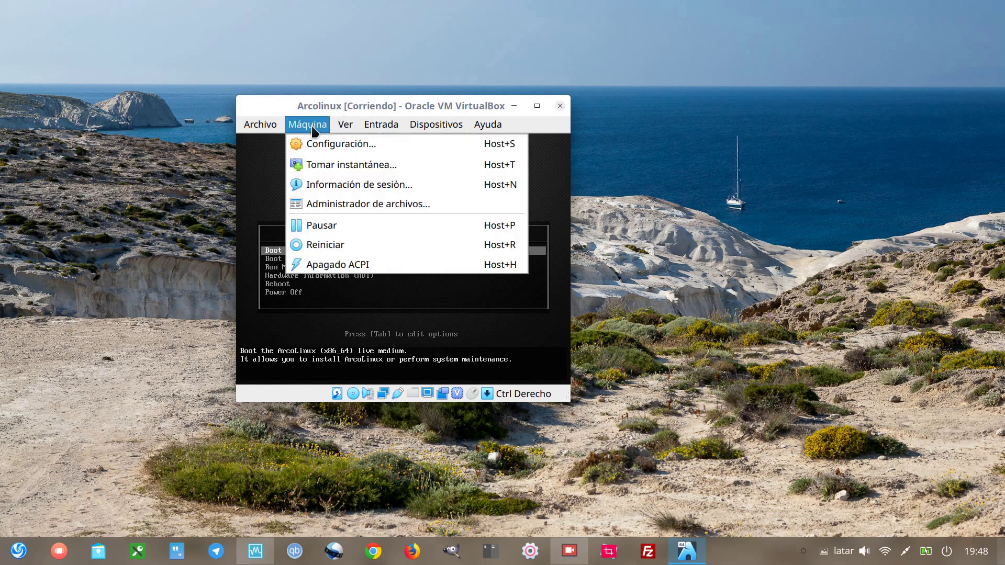
{"action": "mouse_move", "coordinate": [345, 126]}
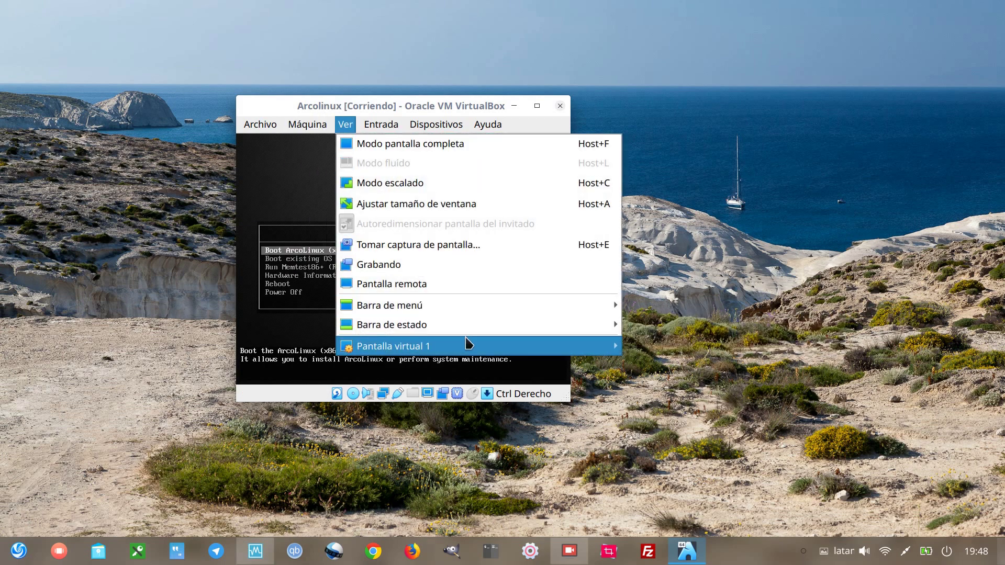
{"action": "mouse_move", "coordinate": [467, 343]}
{"action": "left_click", "coordinate": [684, 417]}
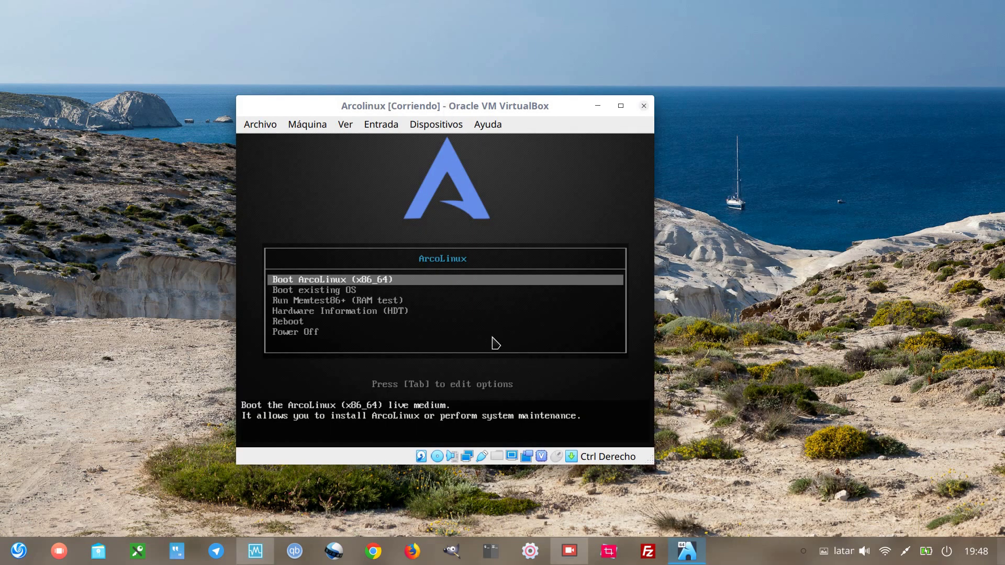
Go through the ArcoLinux boot menu entries from Boot existing OS down to Power Off.
{"action": "mouse_move", "coordinate": [578, 559]}
{"action": "key", "text": "Down"}
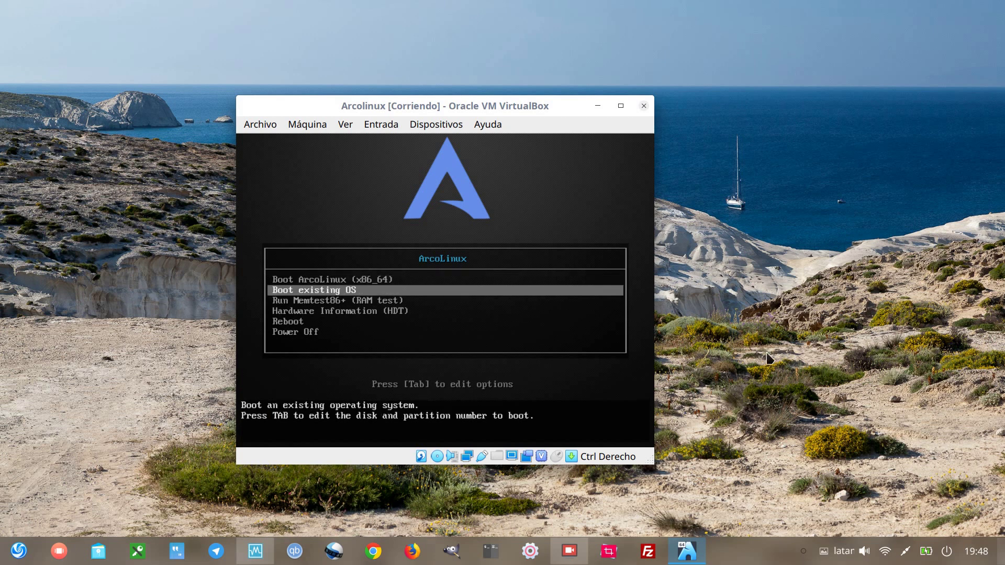
{"action": "key", "text": "Up"}
{"action": "key", "text": "Down"}
{"action": "key", "text": "Down"}
{"action": "key", "text": "Down"}
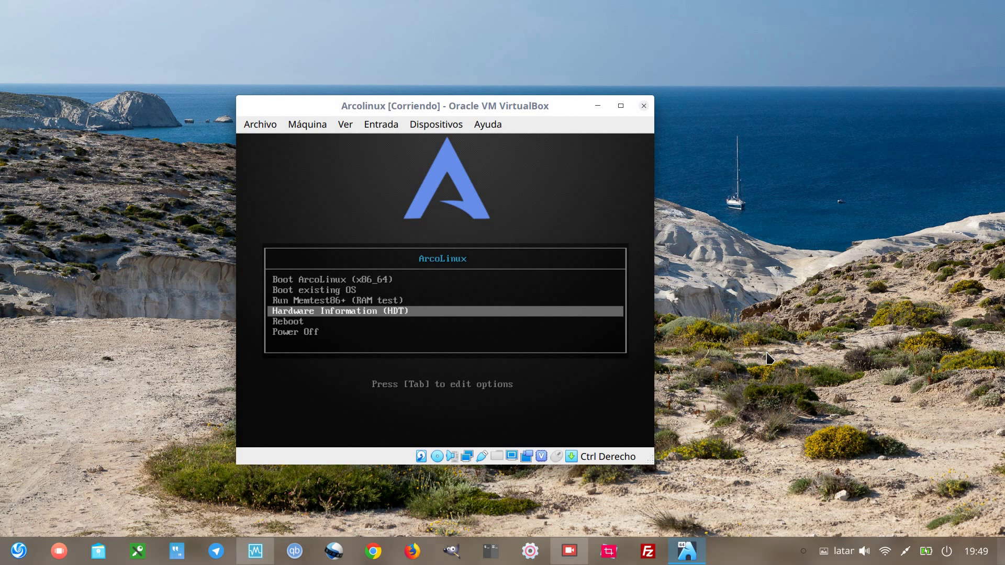
{"action": "key", "text": "Down"}
{"action": "key", "text": "Down"}
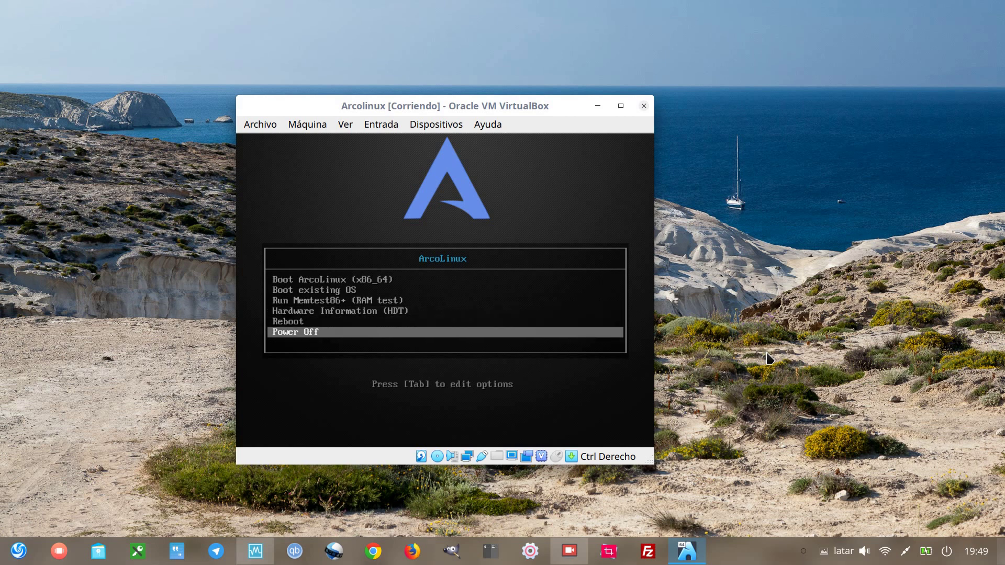
Boot the live medium with the Boot ArcoLinux (x86_64) entry.
{"action": "key", "text": "Up"}
{"action": "key", "text": "Up"}
{"action": "key", "text": "Up"}
{"action": "key", "text": "Up"}
{"action": "key", "text": "Up"}
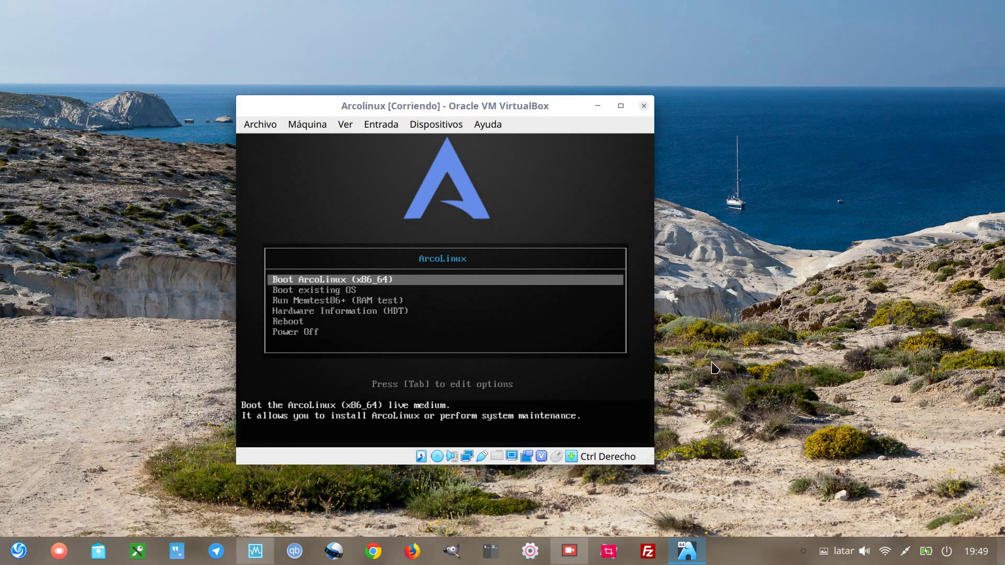
{"action": "key", "text": "Return"}
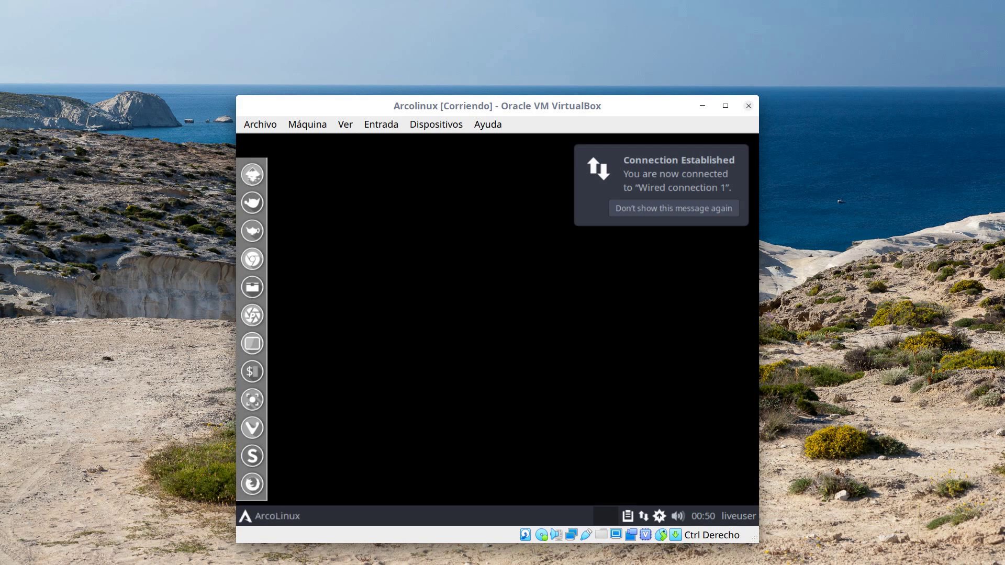
Dismiss the connection notification so it is not shown again, and minimize the ArcoLinux installer.
{"action": "left_click", "coordinate": [636, 208]}
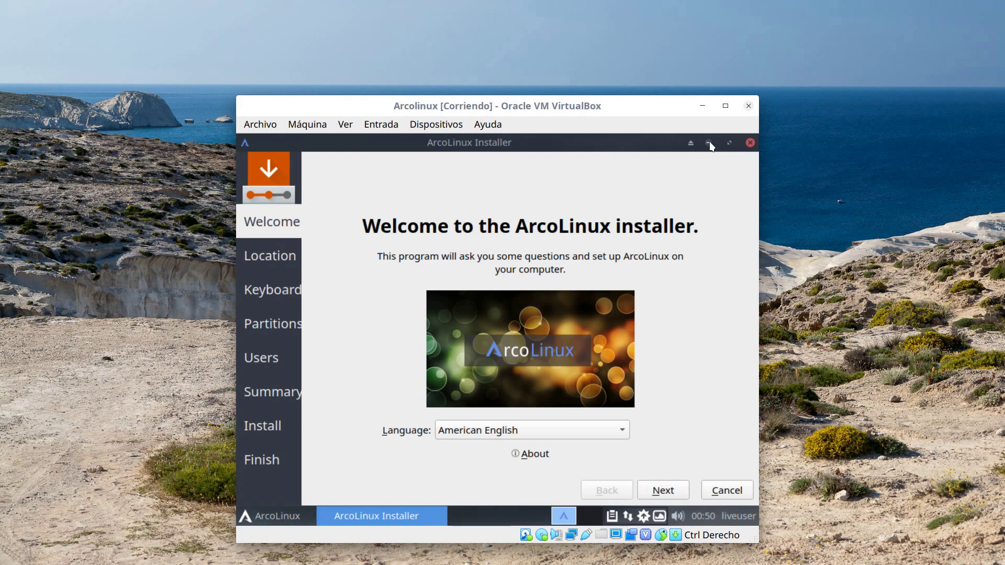
{"action": "left_click", "coordinate": [709, 143]}
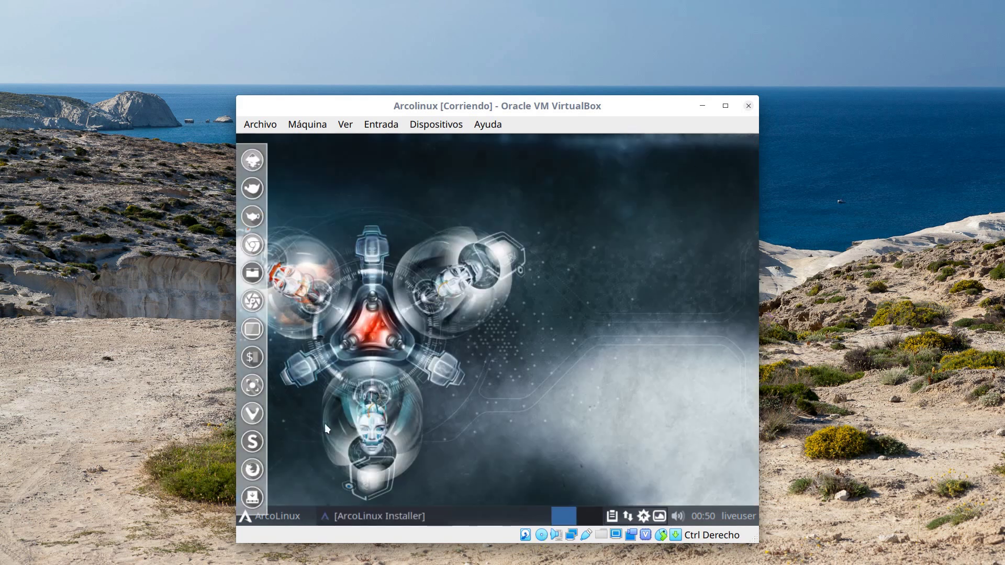
Search the live desktop's applications for "displ" and open the Display settings.
{"action": "left_click", "coordinate": [283, 515]}
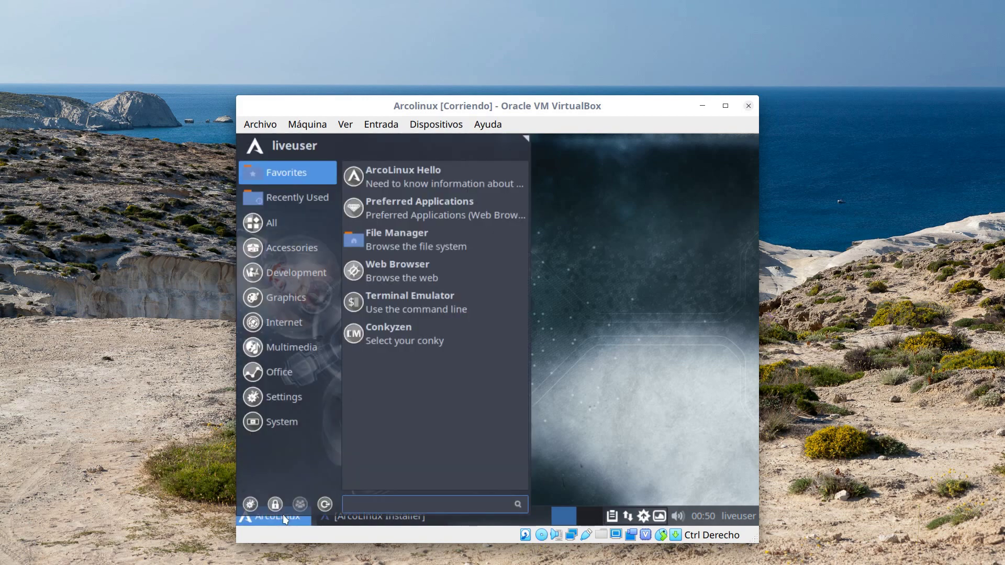
{"action": "type", "text": "dis"}
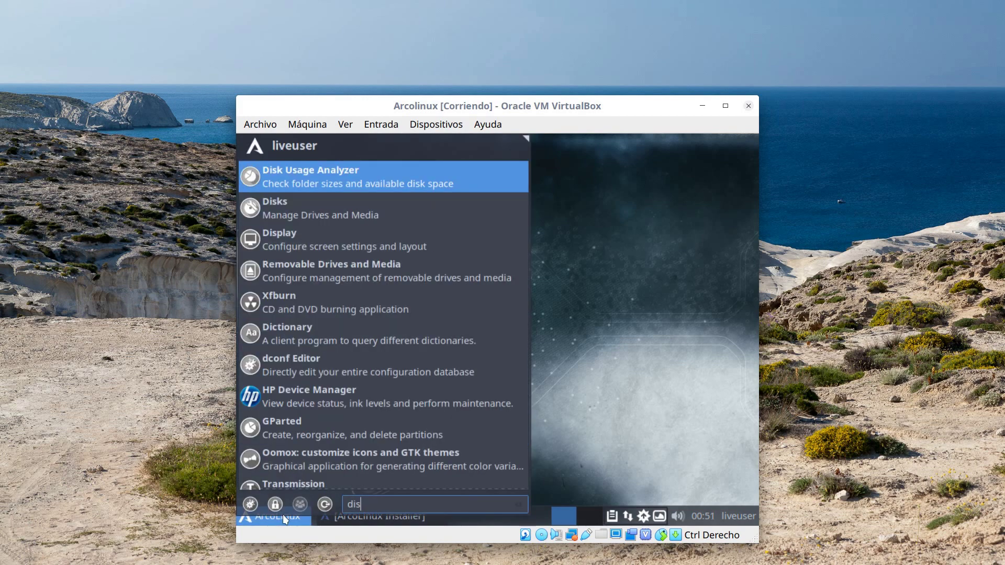
{"action": "type", "text": "pl"}
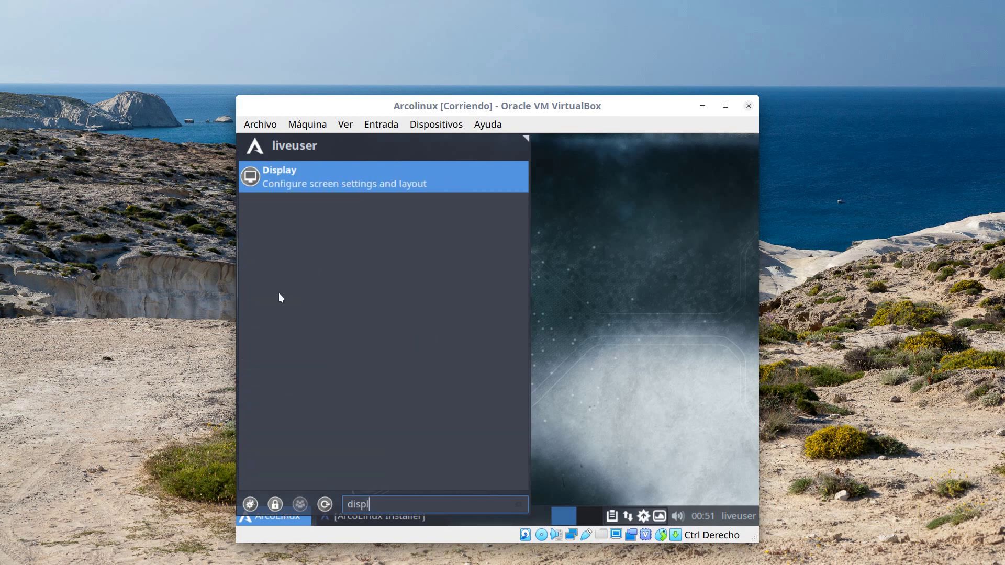
{"action": "left_click", "coordinate": [340, 176]}
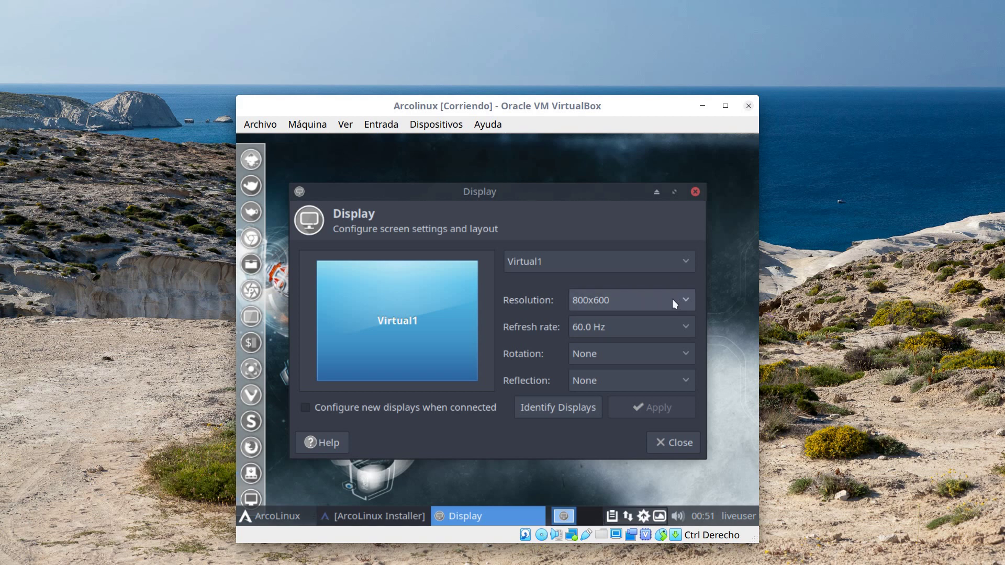
Set the live desktop's resolution to 1360x768, apply it and close the Display settings.
{"action": "left_click", "coordinate": [679, 299]}
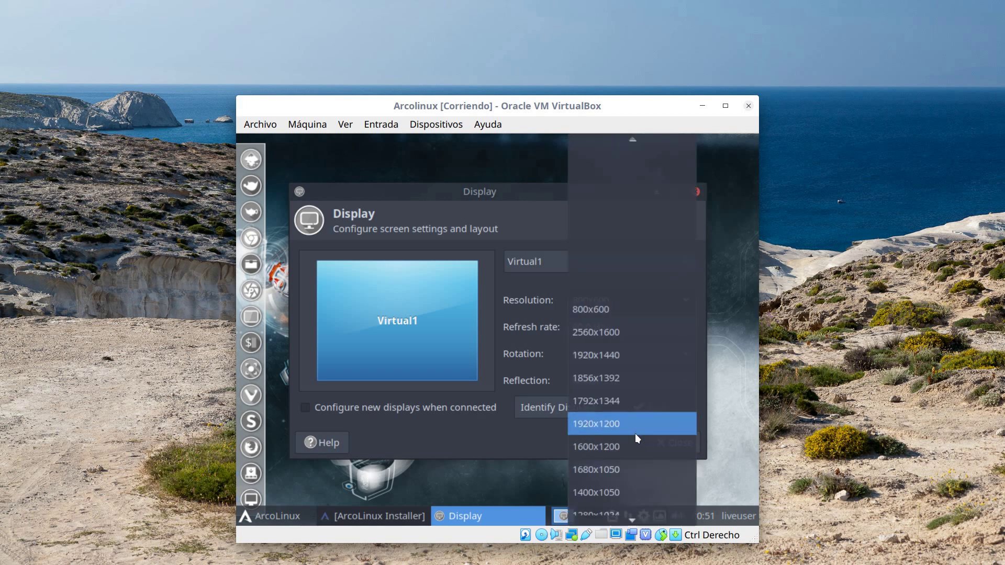
{"action": "scroll", "coordinate": [657, 403], "scroll_direction": "down", "scroll_amount": 1}
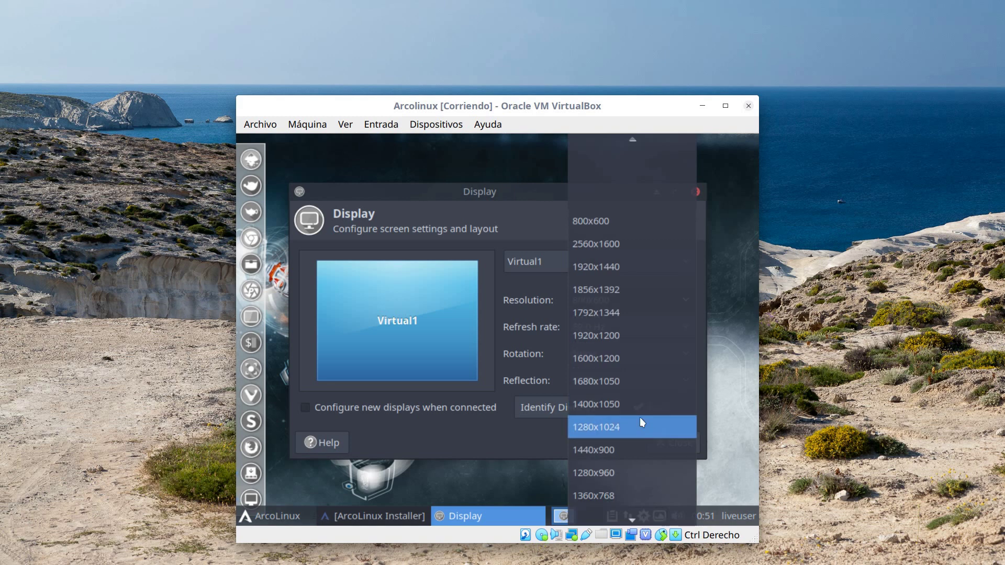
{"action": "scroll", "coordinate": [643, 416], "scroll_direction": "down", "scroll_amount": 2}
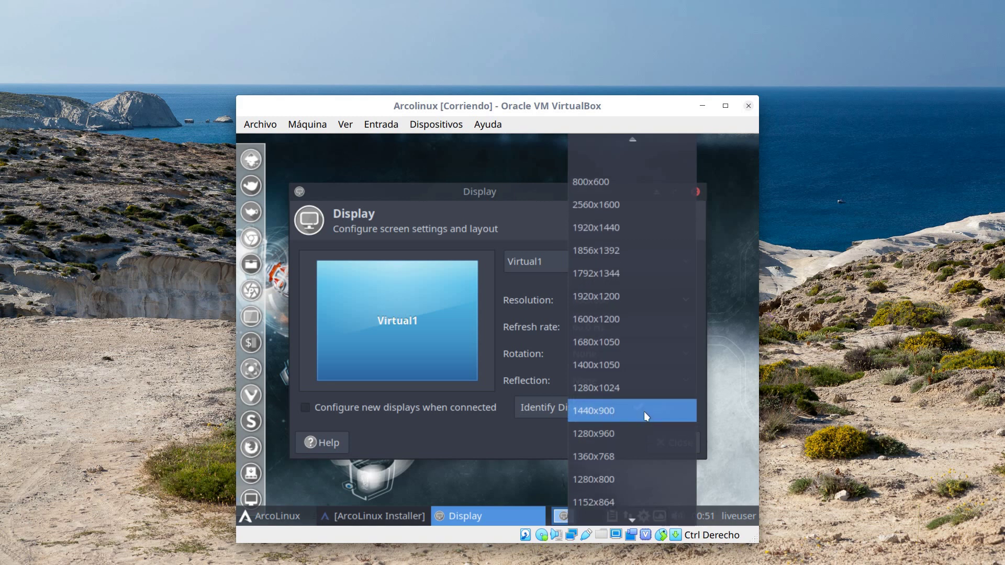
{"action": "left_click", "coordinate": [611, 456]}
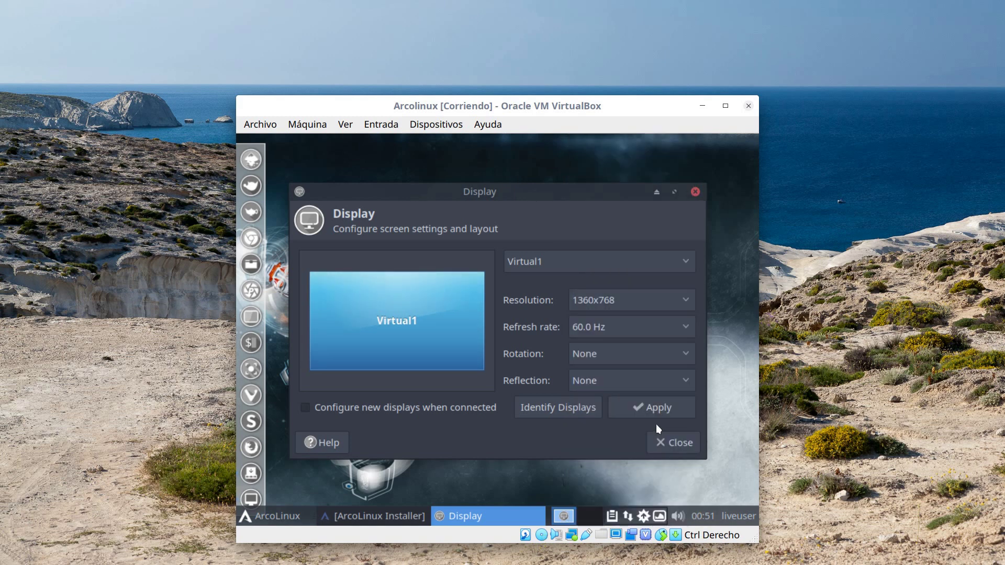
{"action": "left_click", "coordinate": [663, 407]}
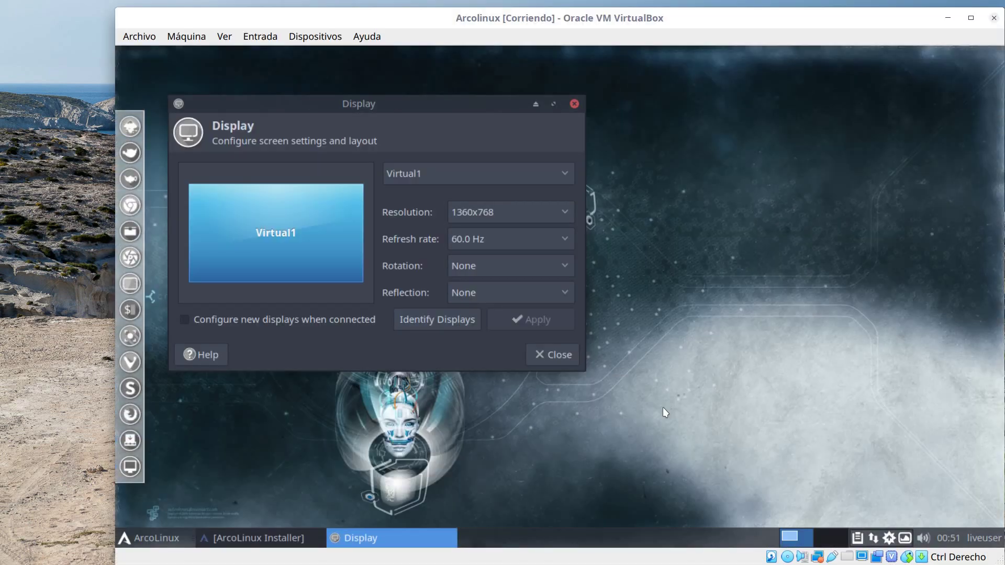
{"action": "left_click", "coordinate": [550, 359]}
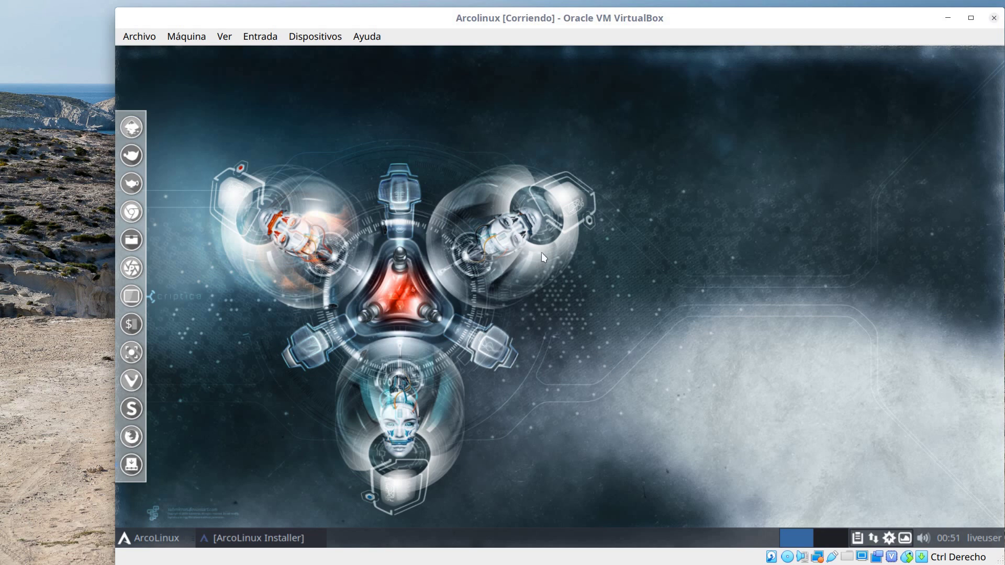
Restore the ArcoLinux installer, set its language to español de España and continue to the location page.
{"action": "left_click", "coordinate": [277, 539]}
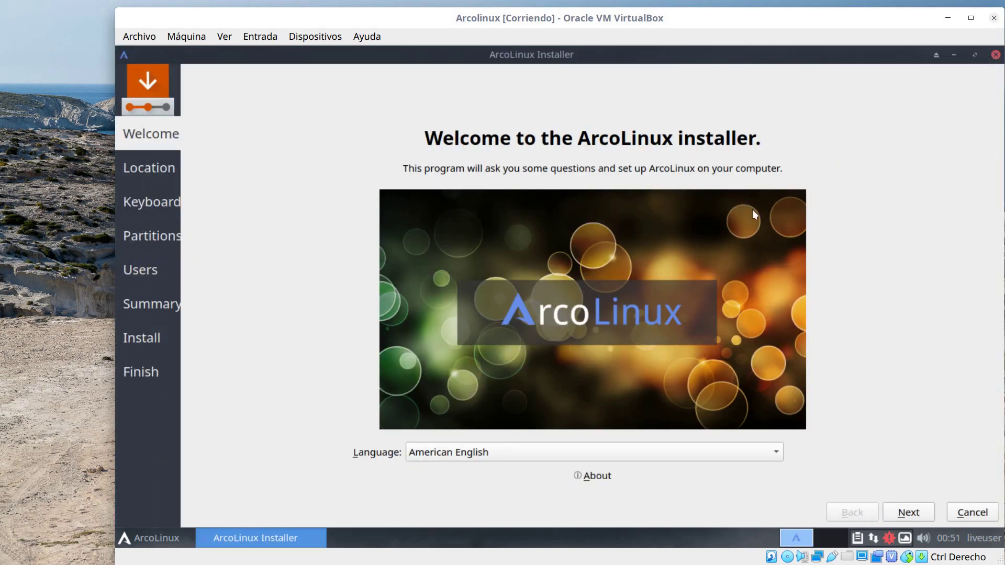
{"action": "left_click", "coordinate": [652, 454]}
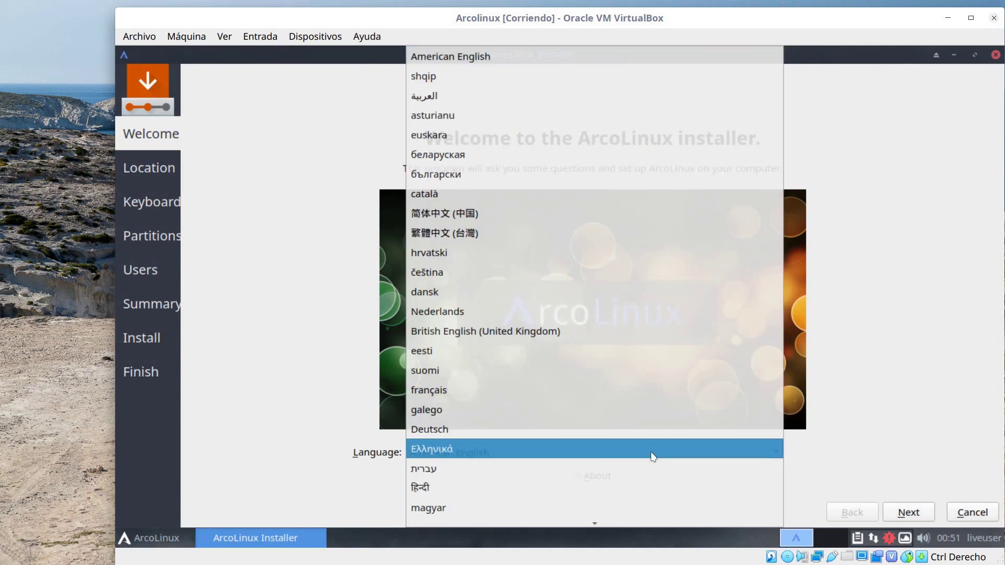
{"action": "key", "text": "e"}
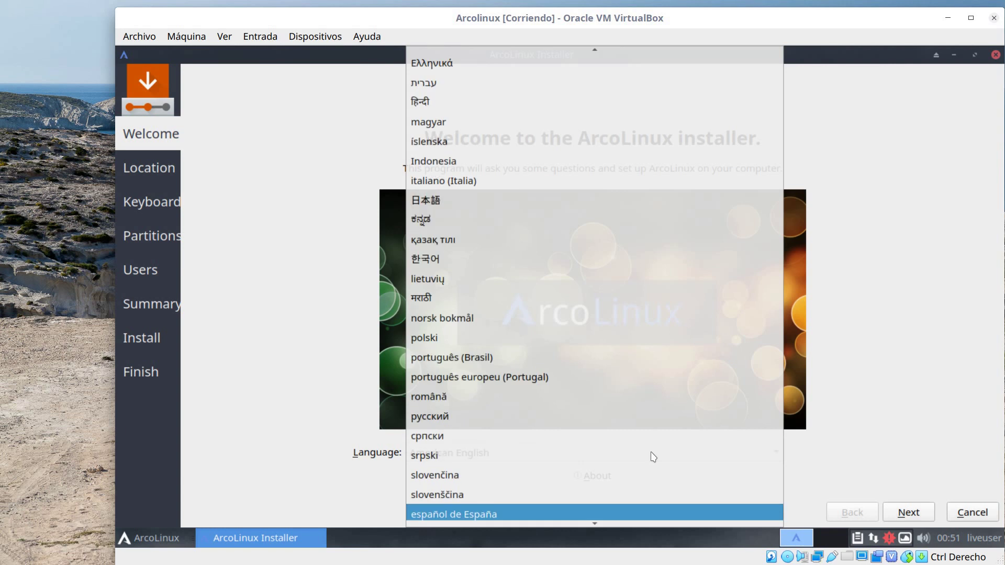
{"action": "scroll", "coordinate": [664, 444], "scroll_direction": "down", "scroll_amount": 2}
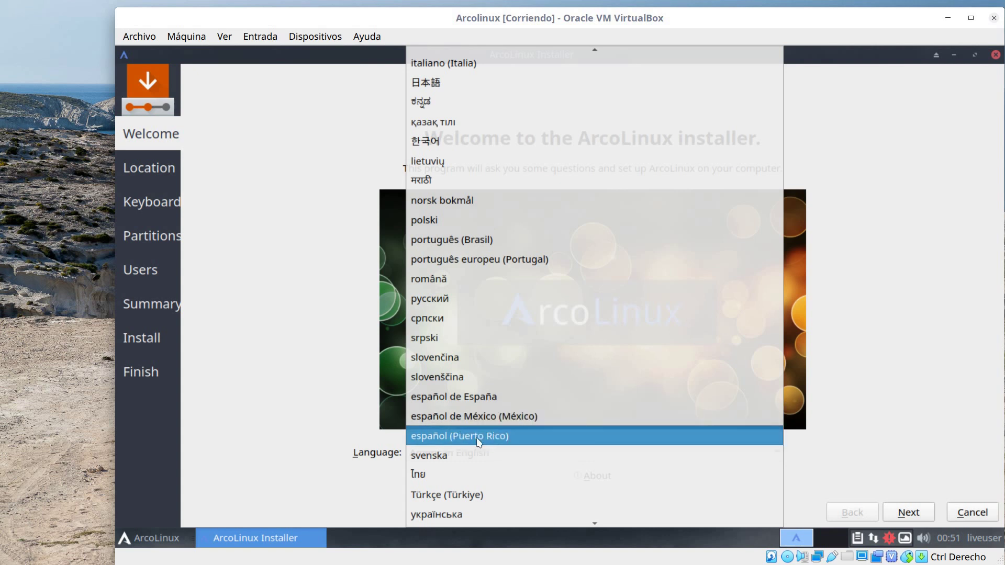
{"action": "left_click", "coordinate": [491, 396]}
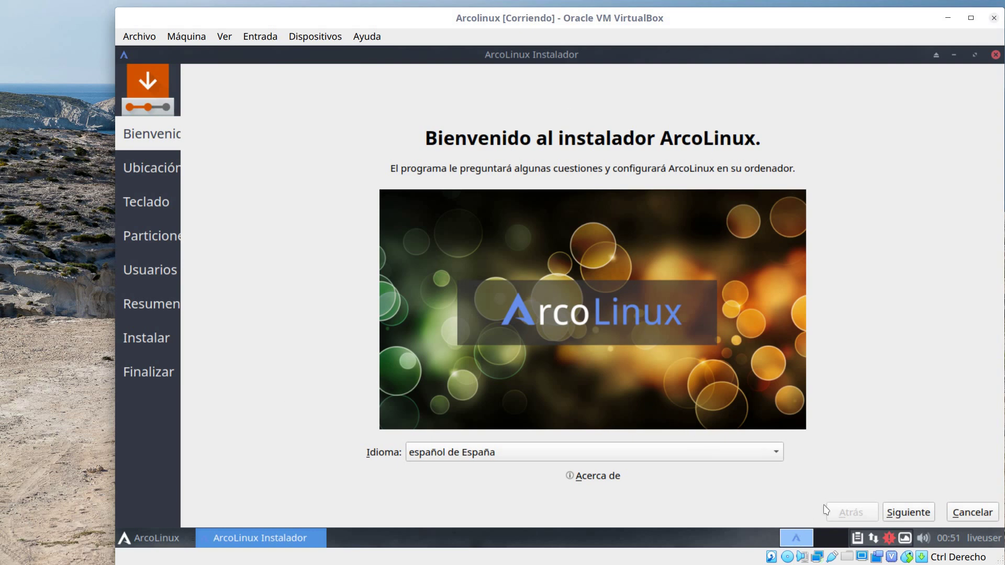
{"action": "left_click", "coordinate": [912, 514]}
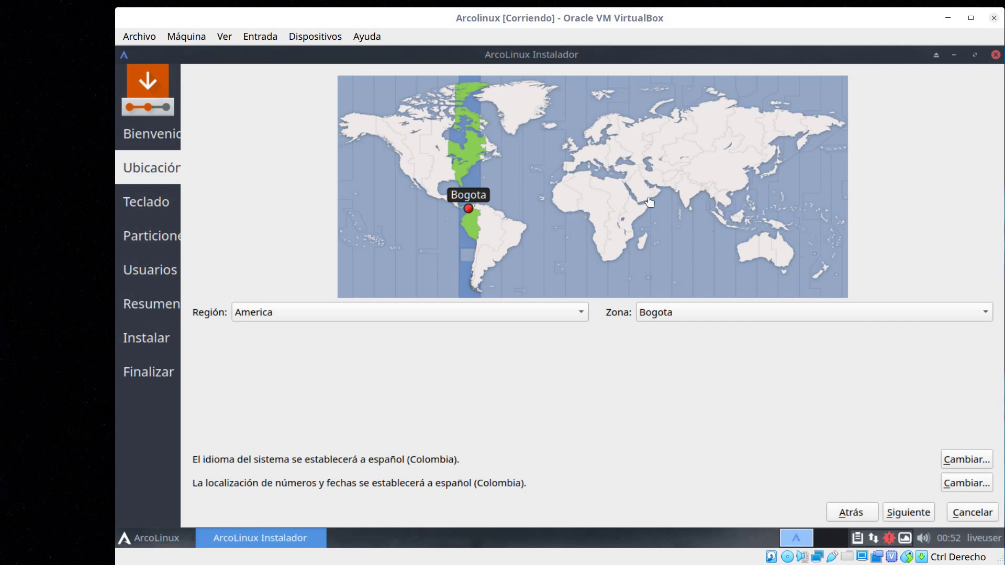
{"action": "left_click", "coordinate": [691, 153]}
{"action": "left_click", "coordinate": [636, 140]}
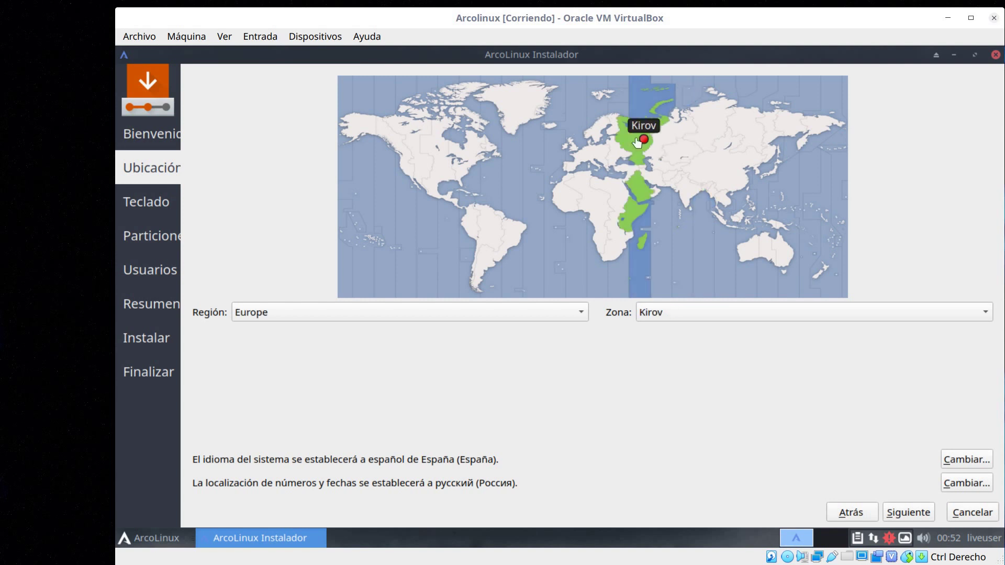
{"action": "left_click", "coordinate": [415, 149]}
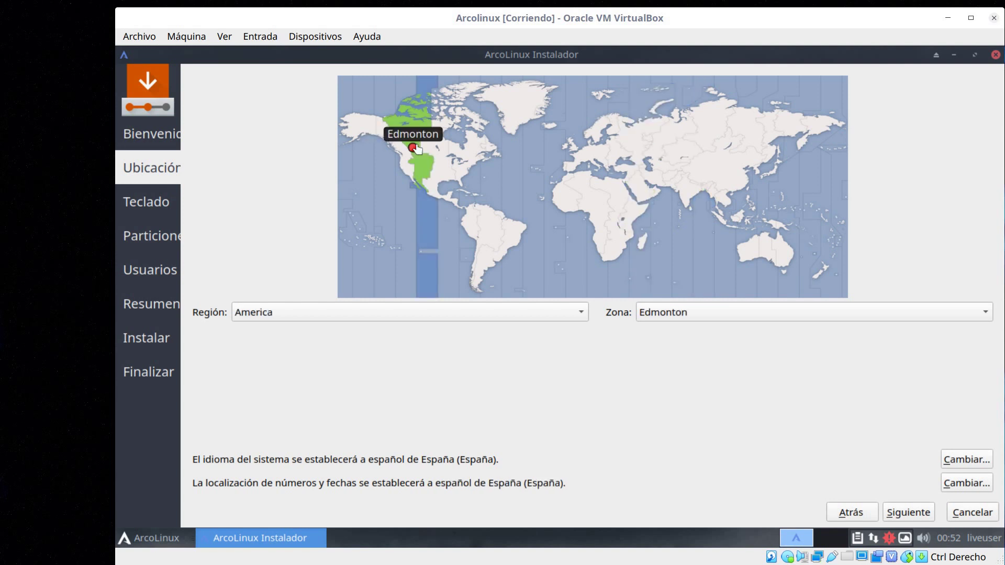
Choose Bogota in the America region as the time zone and continue to the keyboard page.
{"action": "left_click", "coordinate": [469, 216]}
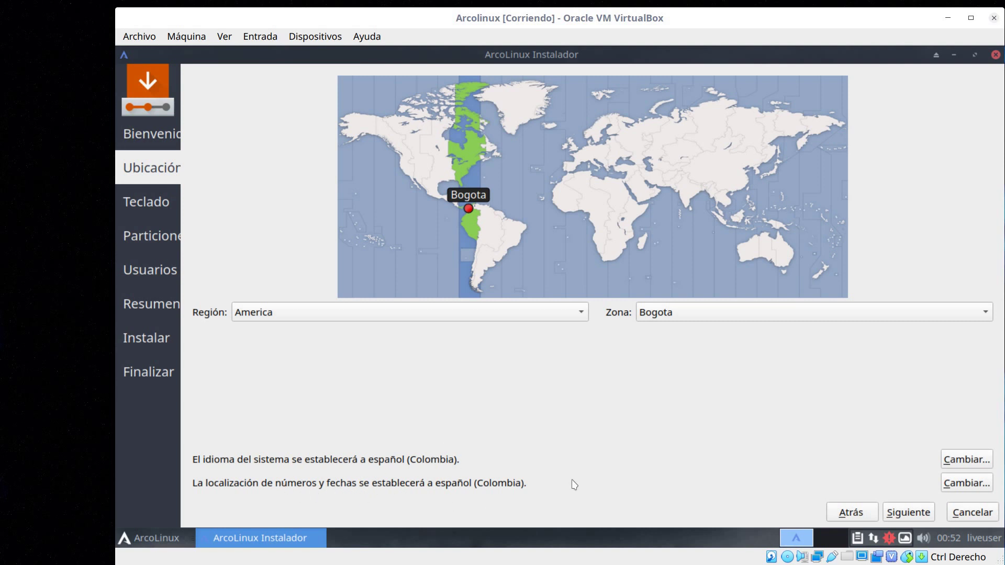
{"action": "left_click", "coordinate": [911, 515]}
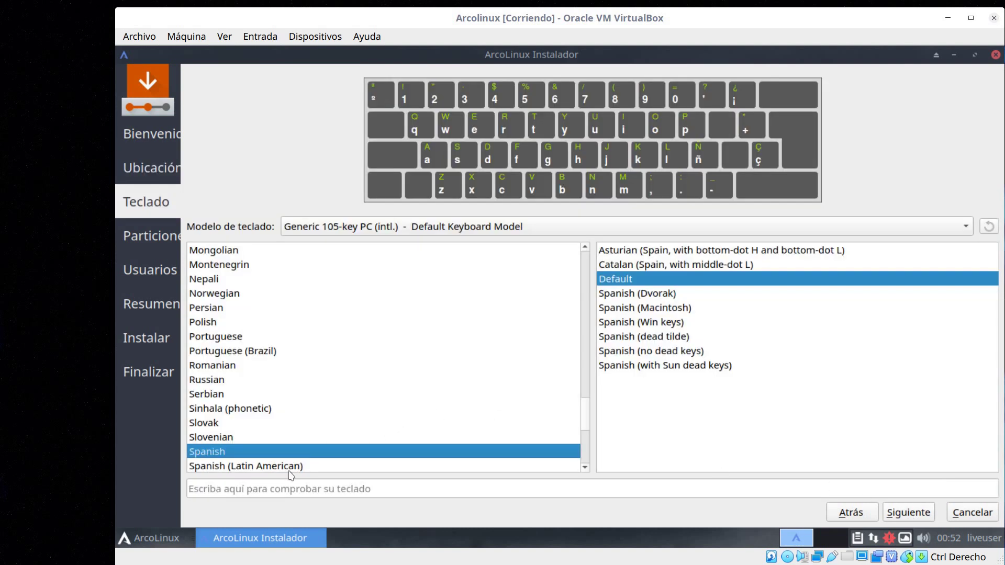
Select the Spanish (Latin American) keyboard layout, test it by entering several ñ characters, and clear the test field.
{"action": "left_click", "coordinate": [290, 467]}
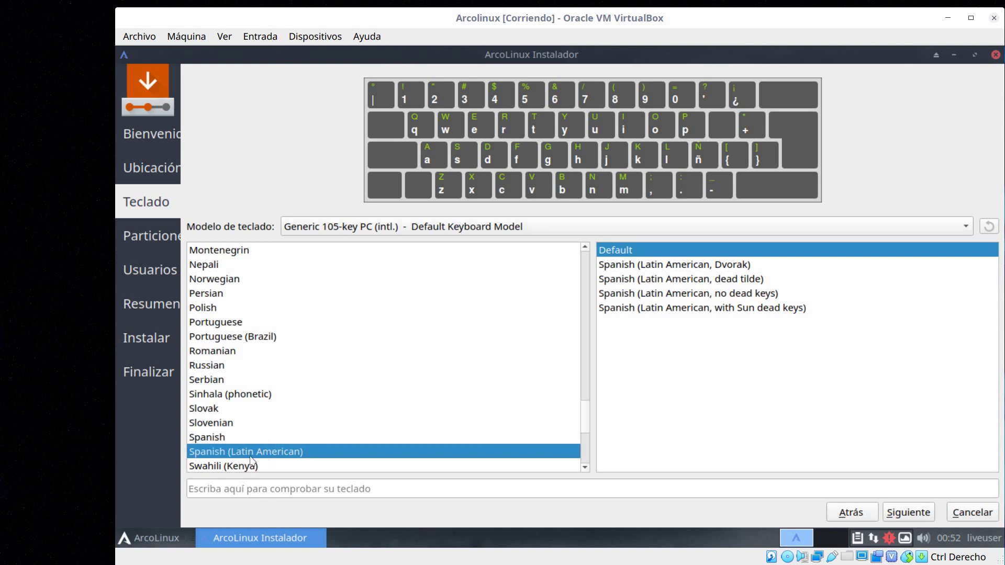
{"action": "left_click", "coordinate": [391, 488]}
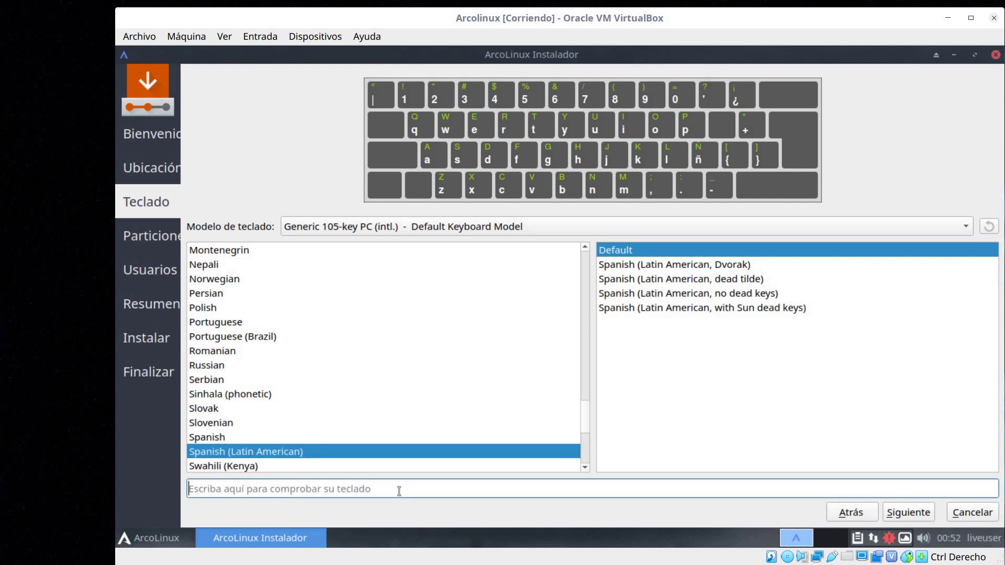
{"action": "type", "text": "ññññññññññ"}
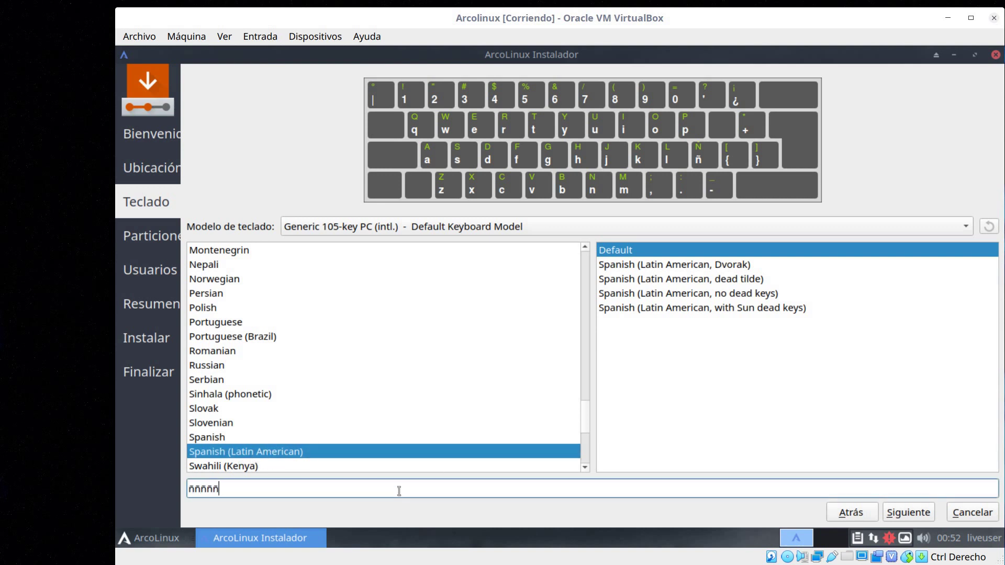
{"action": "key", "text": "BackSpace"}
{"action": "key", "text": "BackSpace"}
{"action": "key", "text": "BackSpace"}
{"action": "key", "text": "BackSpace"}
{"action": "key", "text": "BackSpace"}
{"action": "key", "text": "BackSpace"}
{"action": "key", "text": "BackSpace"}
{"action": "key", "text": "BackSpace"}
{"action": "key", "text": "BackSpace"}
{"action": "key", "text": "BackSpace"}
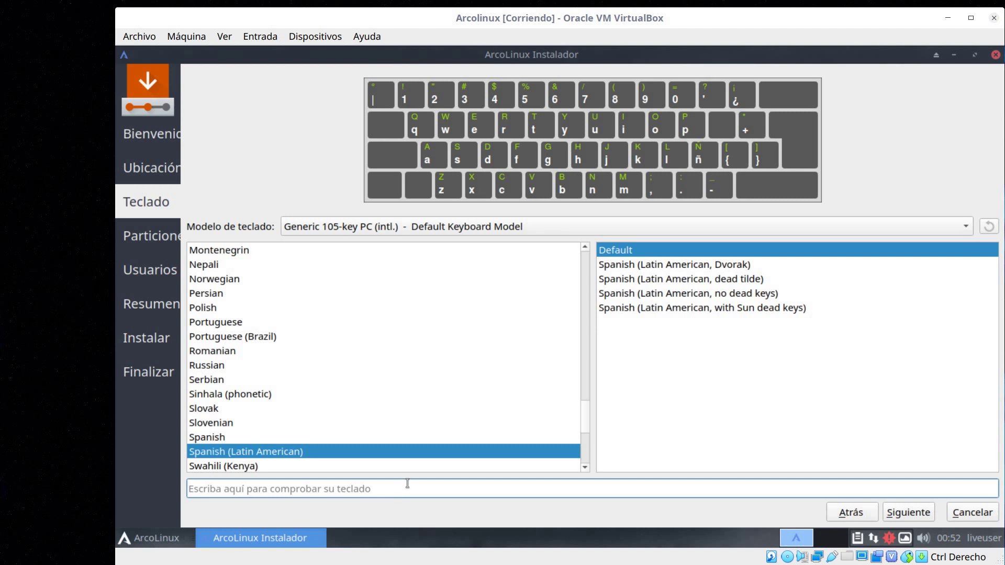
Continue to the partitions page, choose Borrar disco for the ATA VBOX HARDDISK (/dev/sda), and continue to the users page.
{"action": "left_click", "coordinate": [910, 513]}
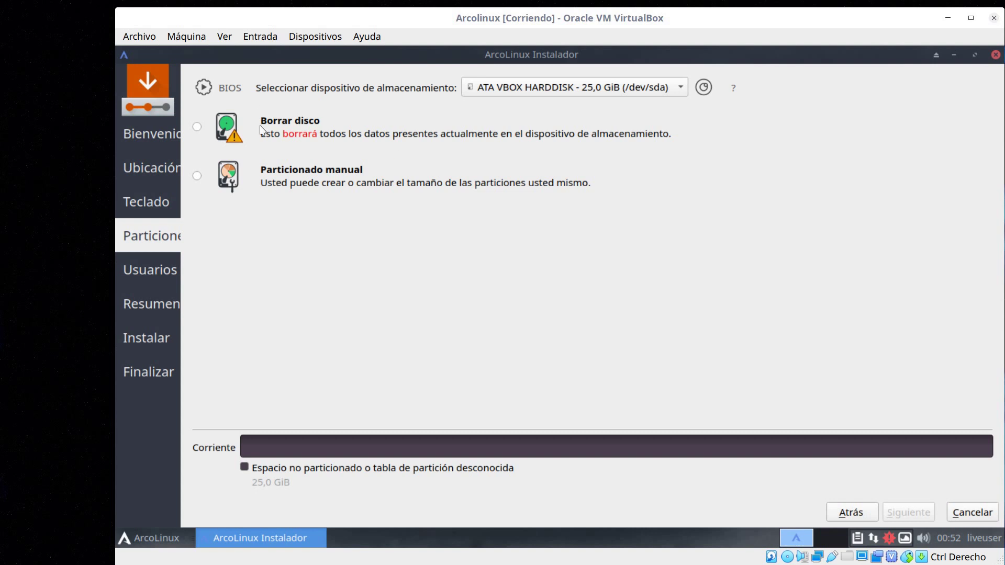
{"action": "left_click", "coordinate": [199, 127]}
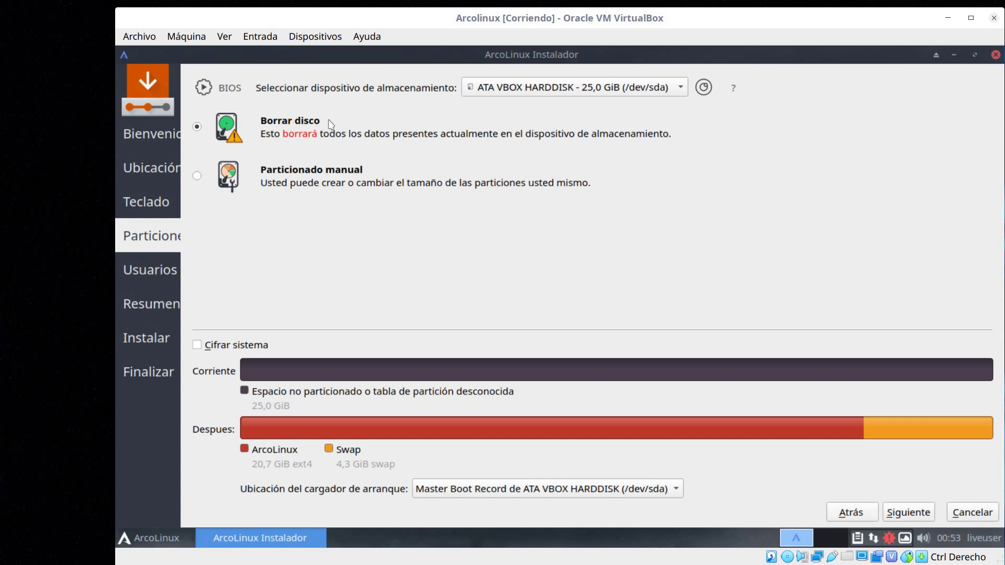
{"action": "left_click", "coordinate": [680, 89]}
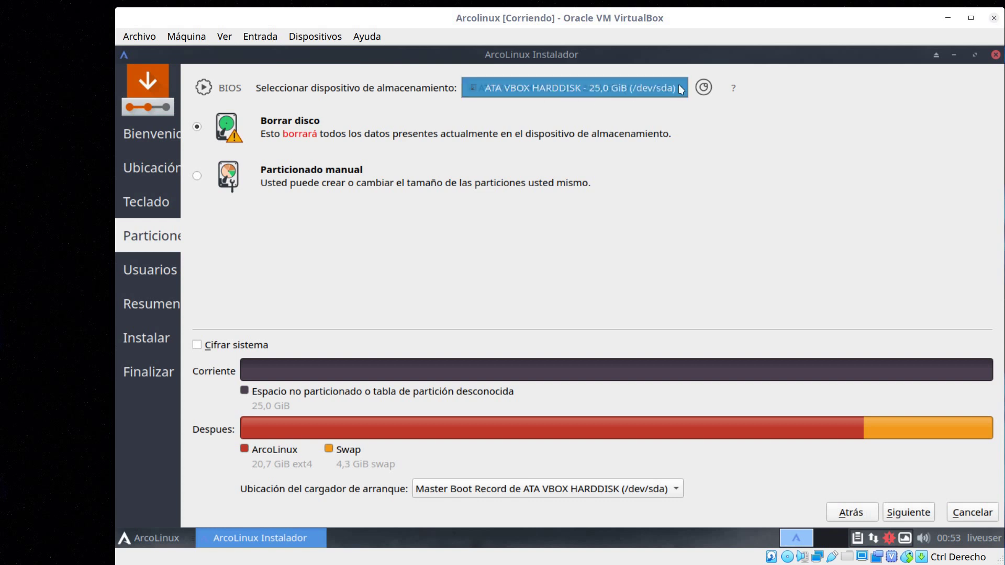
{"action": "left_click", "coordinate": [735, 178]}
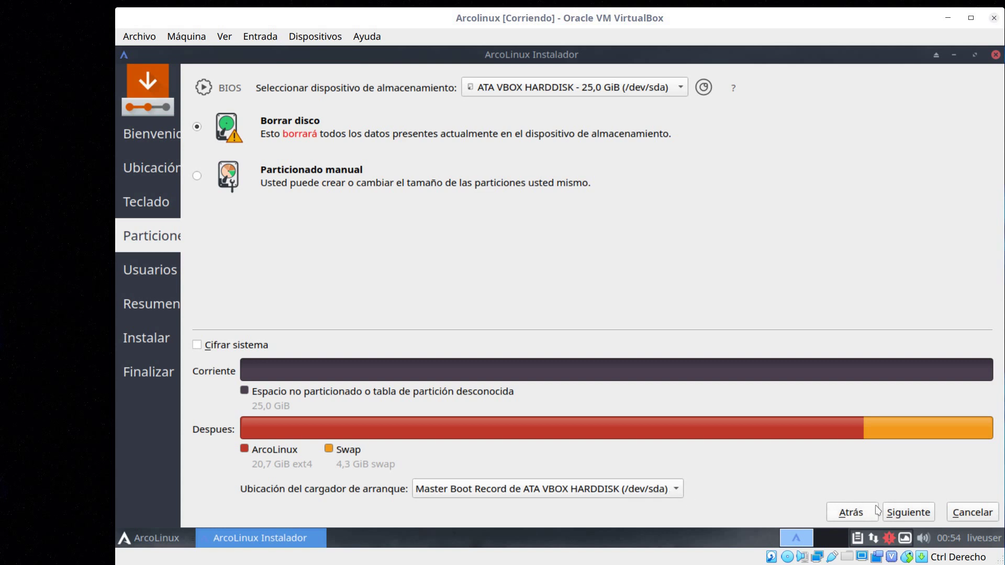
{"action": "left_click", "coordinate": [917, 517]}
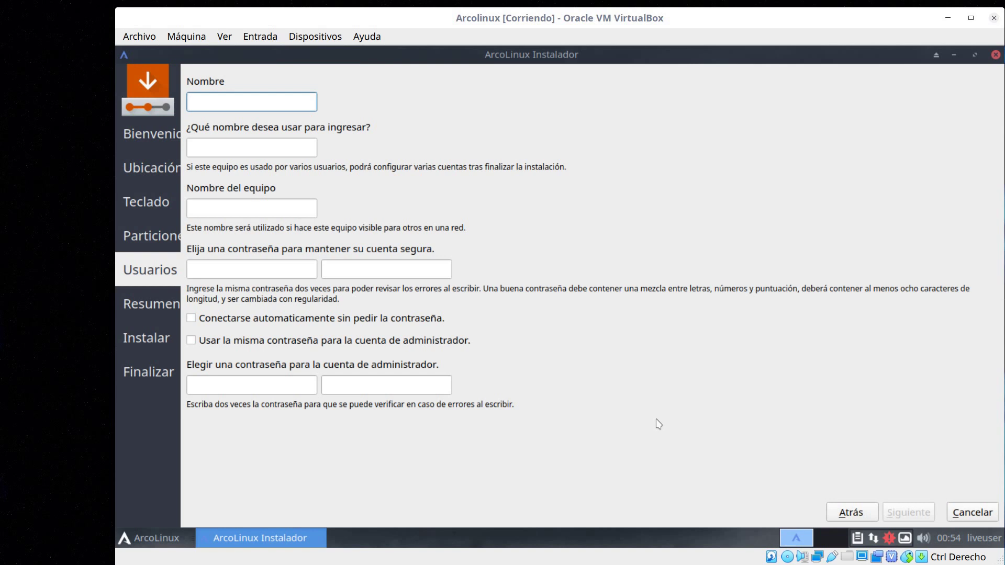
Enter the user's full name, set the login name to drivemeca and the computer name to drivemeca-arco.
{"action": "type", "text": "Manuel "}
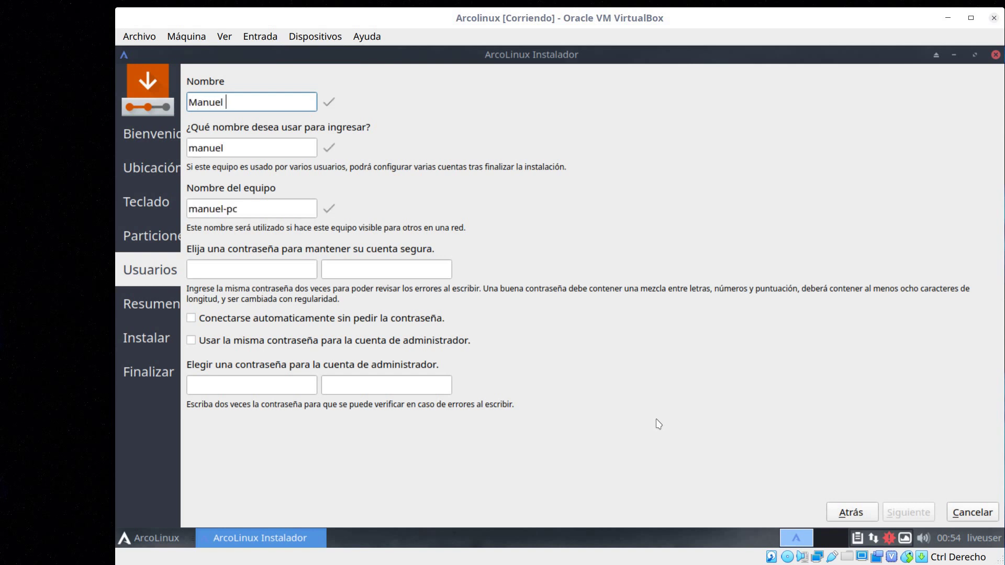
{"action": "type", "text": "Cabrera Caballero"}
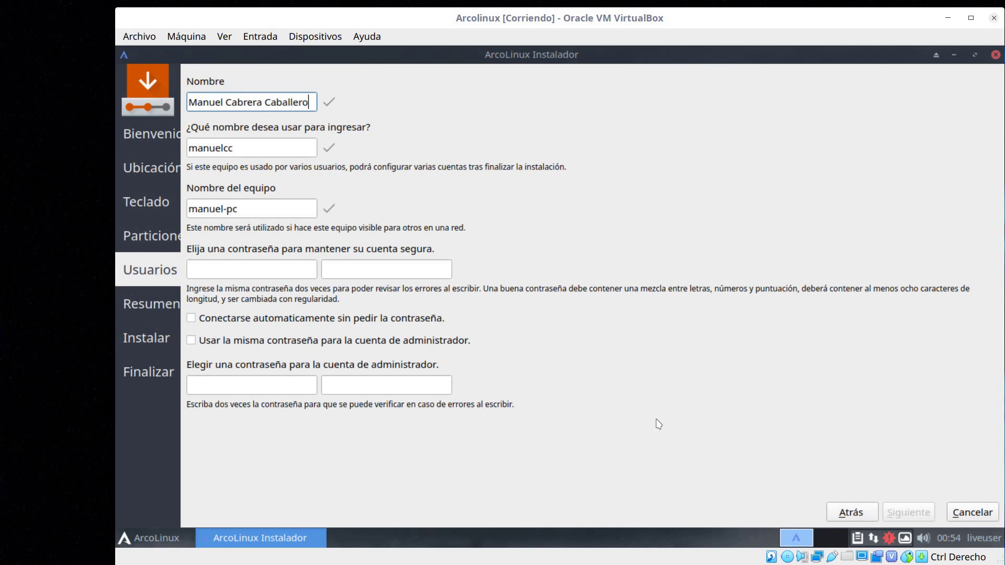
{"action": "key", "text": "Tab"}
{"action": "type", "text": "drivemeca"}
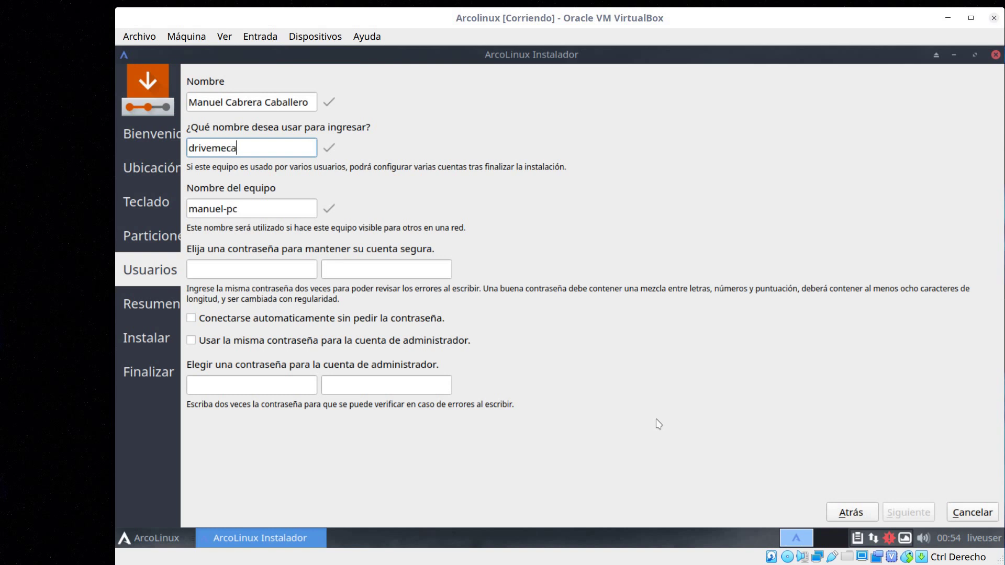
{"action": "key", "text": "Tab"}
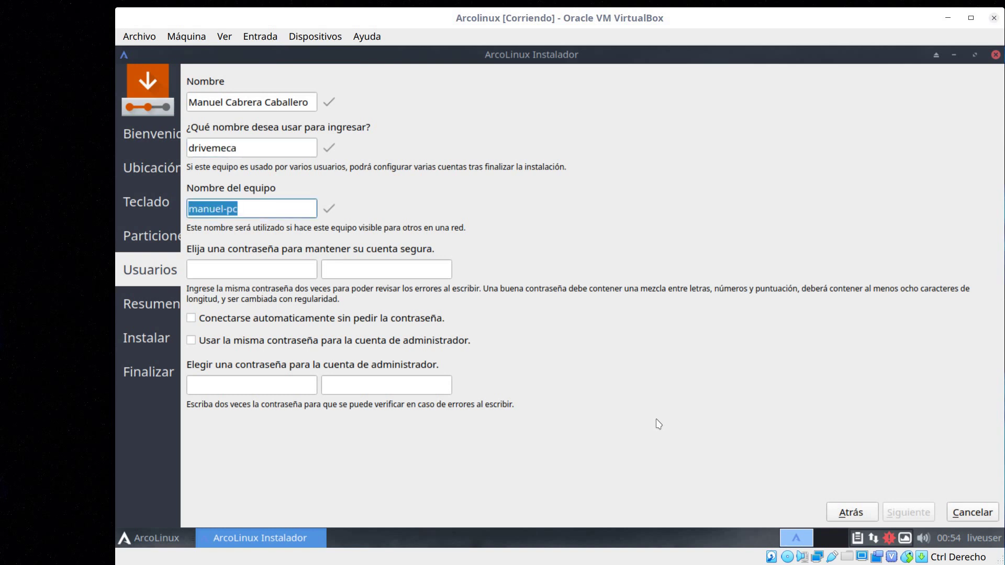
{"action": "type", "text": "drive"}
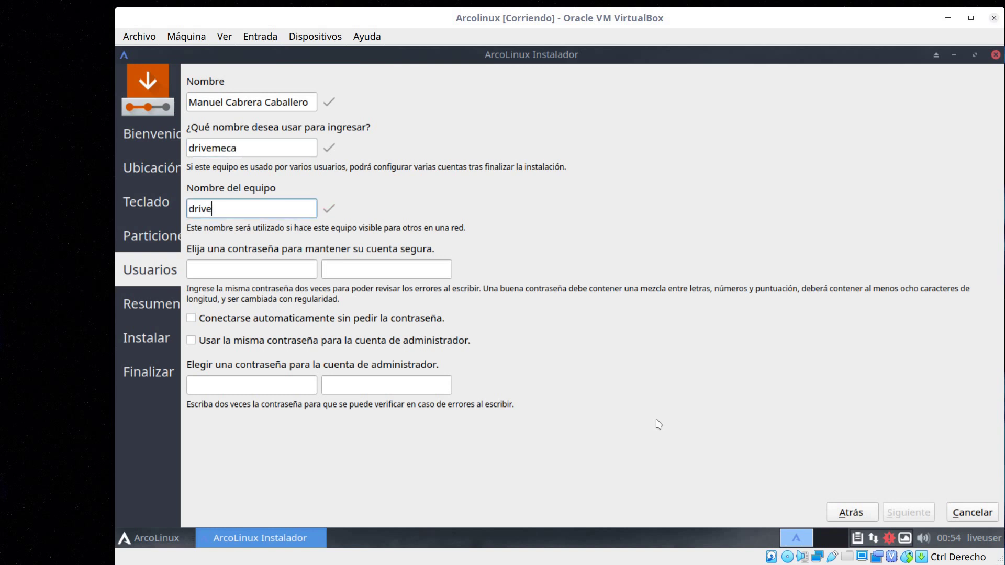
{"action": "type", "text": "meca-arco"}
Enter the user account password and repeat it in the confirmation field.
{"action": "key", "text": "Tab"}
{"action": "type", "text": "d"}
{"action": "type", "text": "•••••"}
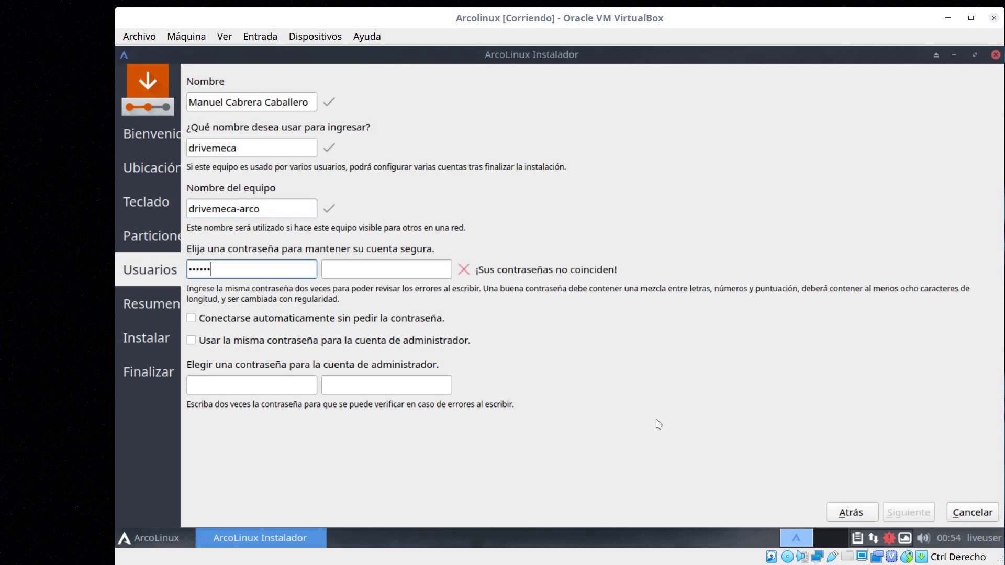
{"action": "key", "text": "Tab"}
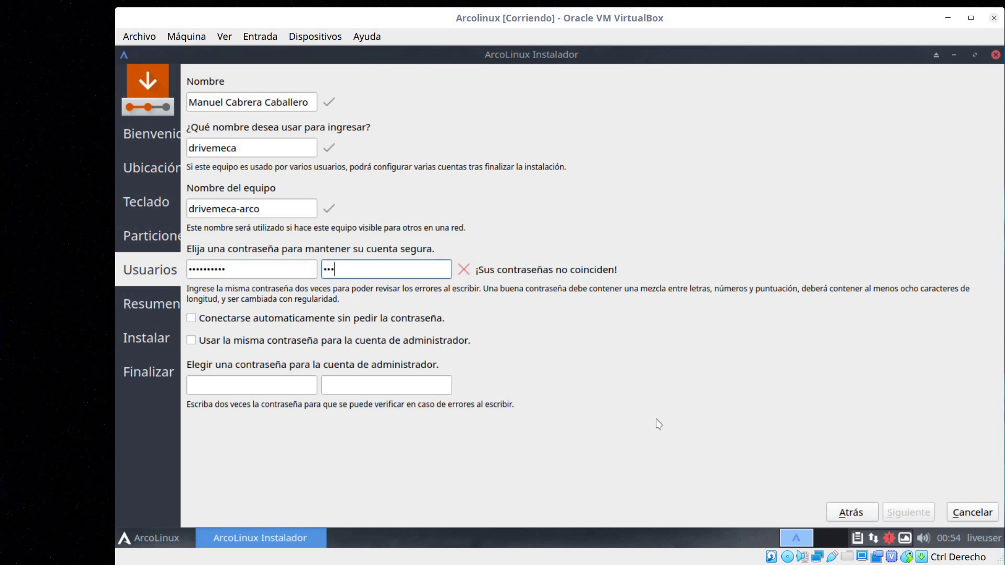
{"action": "type", "text": "••••••••••"}
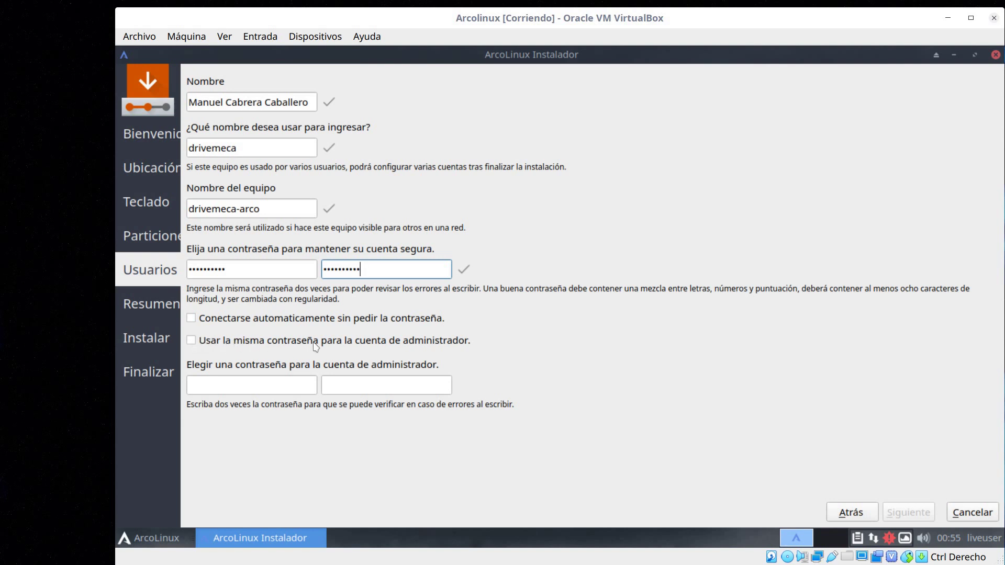
Enter the administrator account password, repeat it for confirmation, and continue to the installation summary.
{"action": "left_click", "coordinate": [275, 383]}
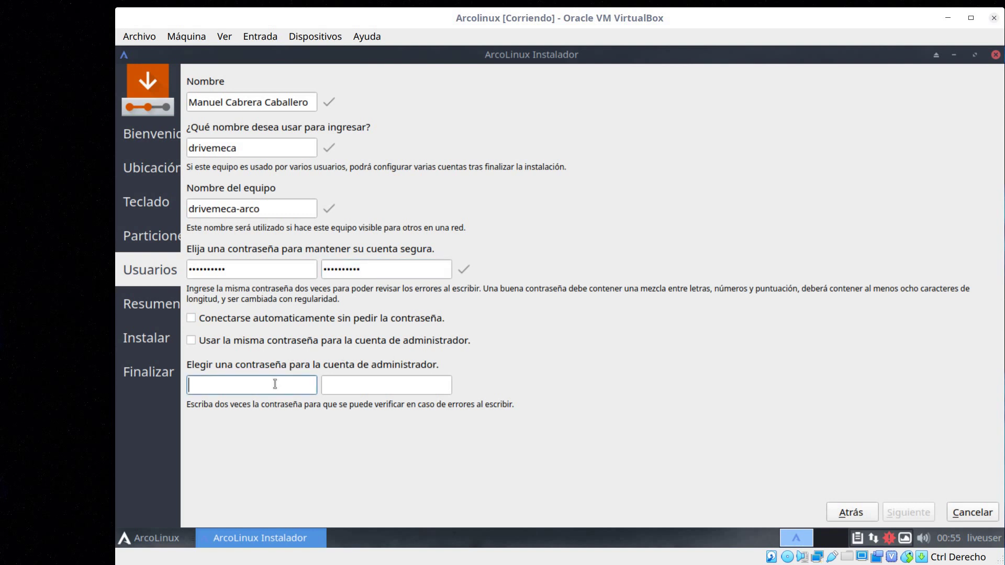
{"action": "type", "text": "•••••••••"}
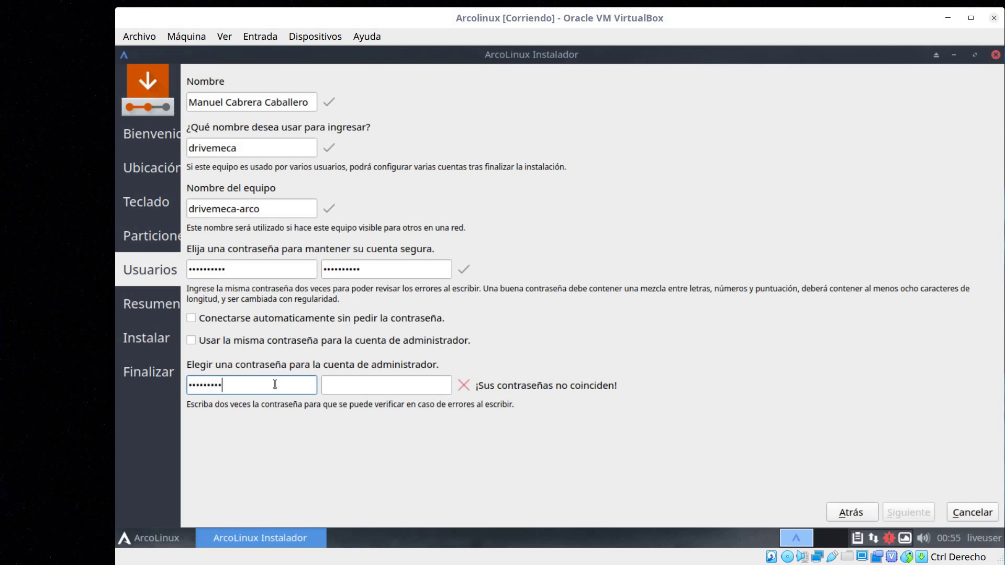
{"action": "key", "text": "Tab"}
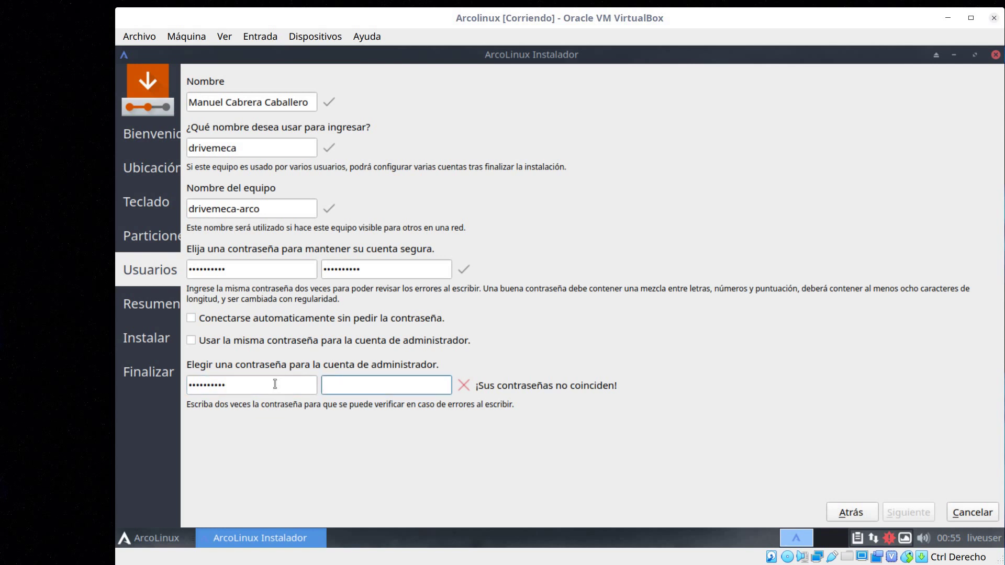
{"action": "type", "text": "••••••••••"}
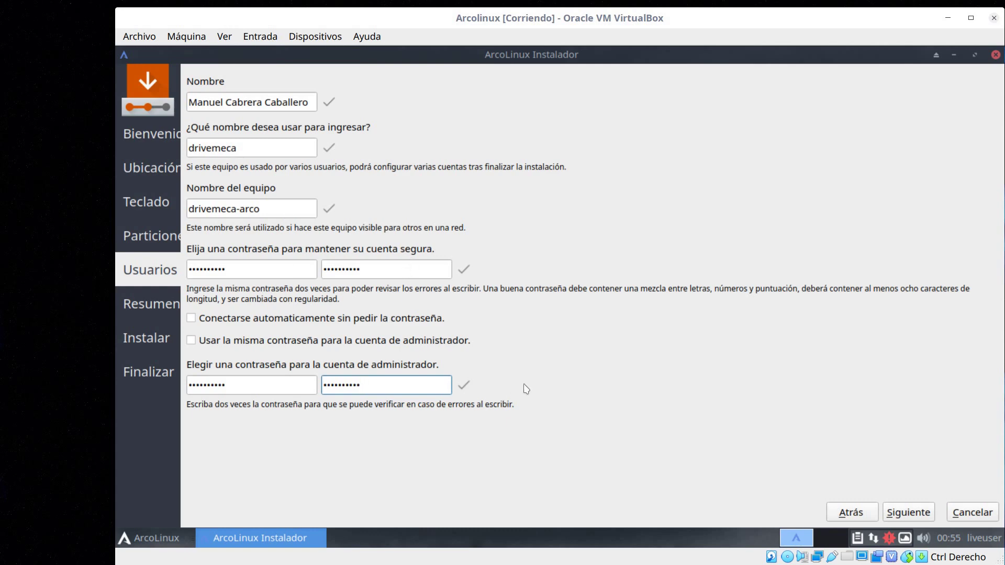
{"action": "left_click", "coordinate": [916, 514]}
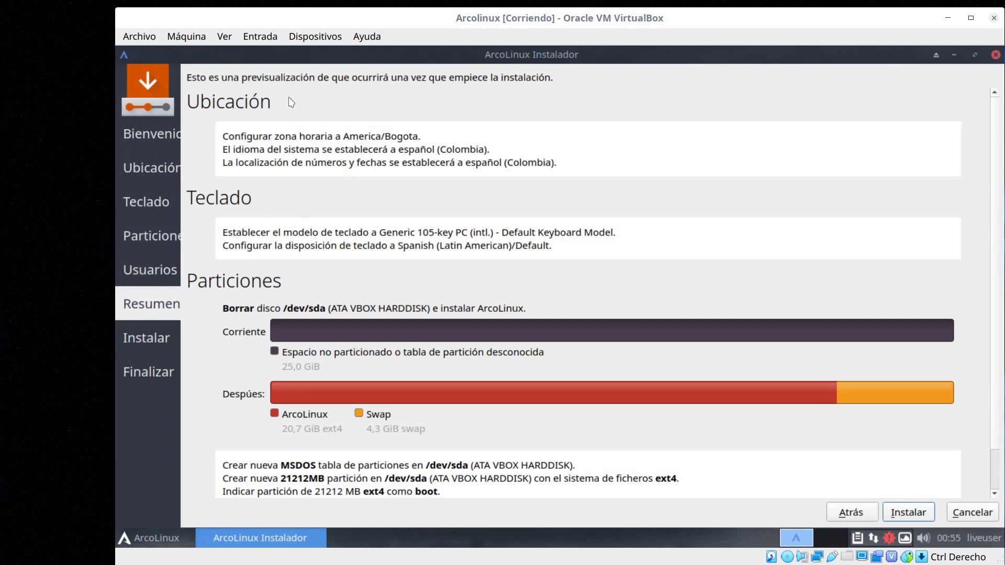
Review the location, keyboard and partition settings in the summary and run the installation.
{"action": "scroll", "coordinate": [375, 296], "scroll_direction": "down", "scroll_amount": 2}
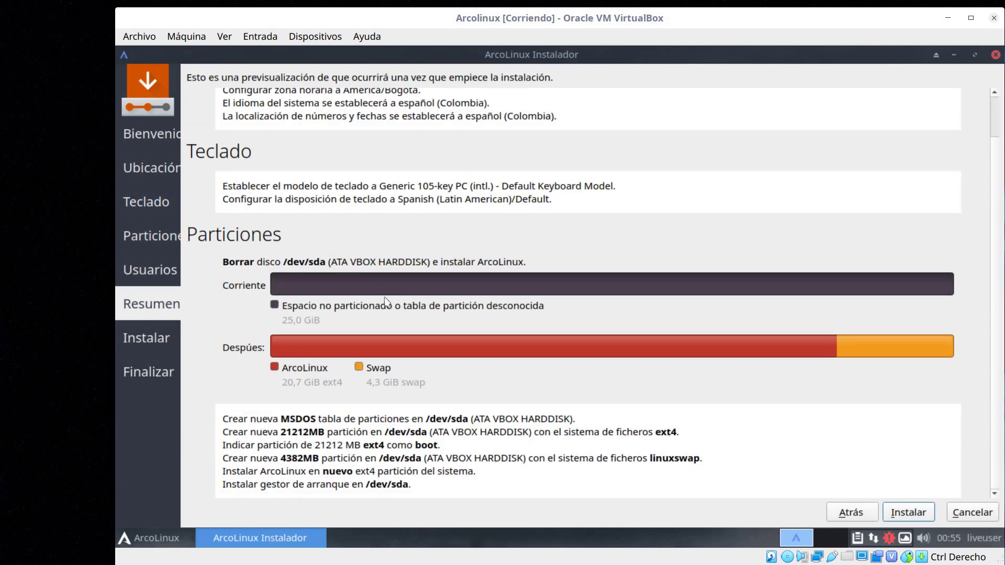
{"action": "scroll", "coordinate": [386, 297], "scroll_direction": "up", "scroll_amount": 1}
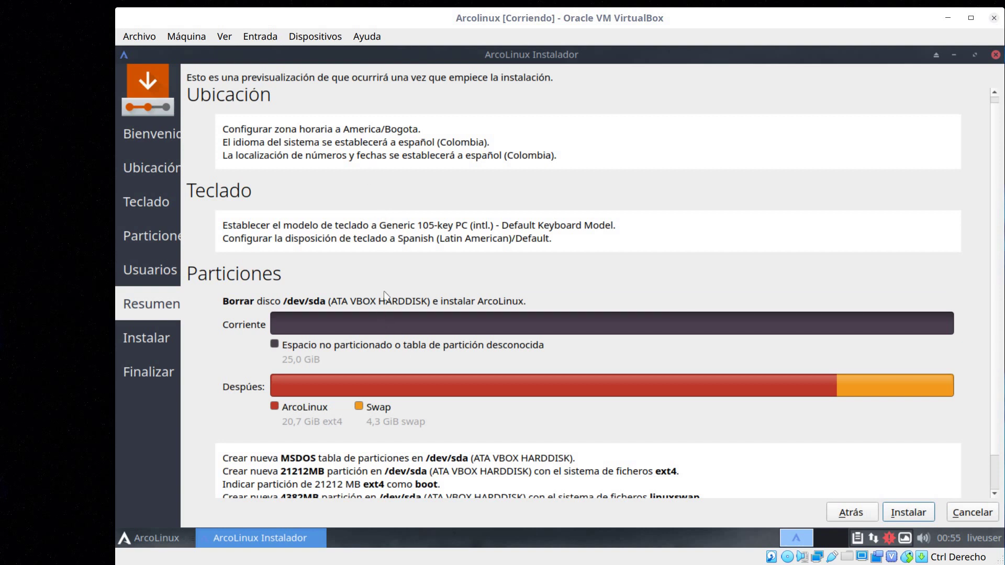
{"action": "scroll", "coordinate": [419, 324], "scroll_direction": "down", "scroll_amount": 1}
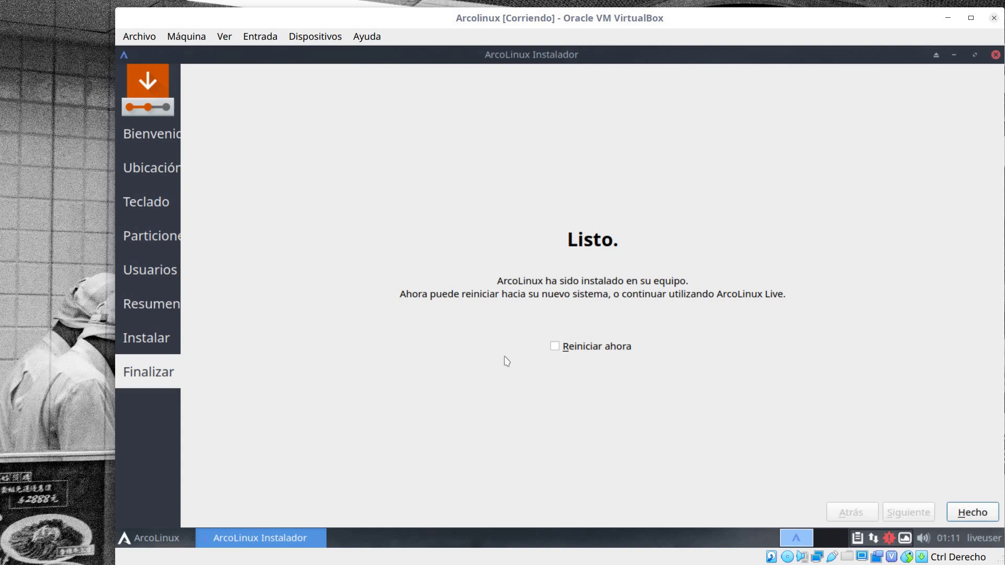
Finish the installer with Reiniciar ahora enabled, and power off the virtual machine at the live medium's boot menu.
{"action": "left_click", "coordinate": [559, 349]}
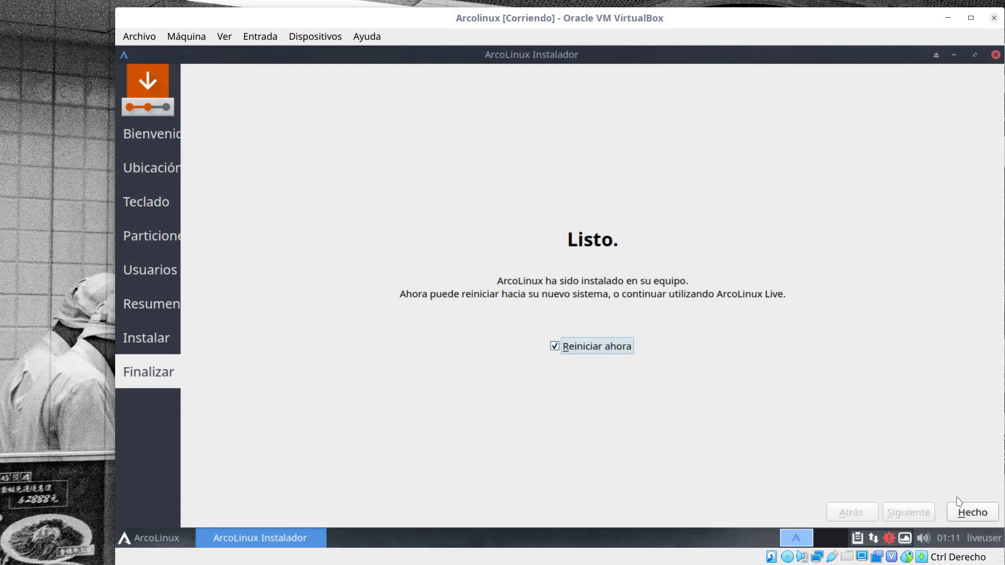
{"action": "left_click", "coordinate": [982, 516]}
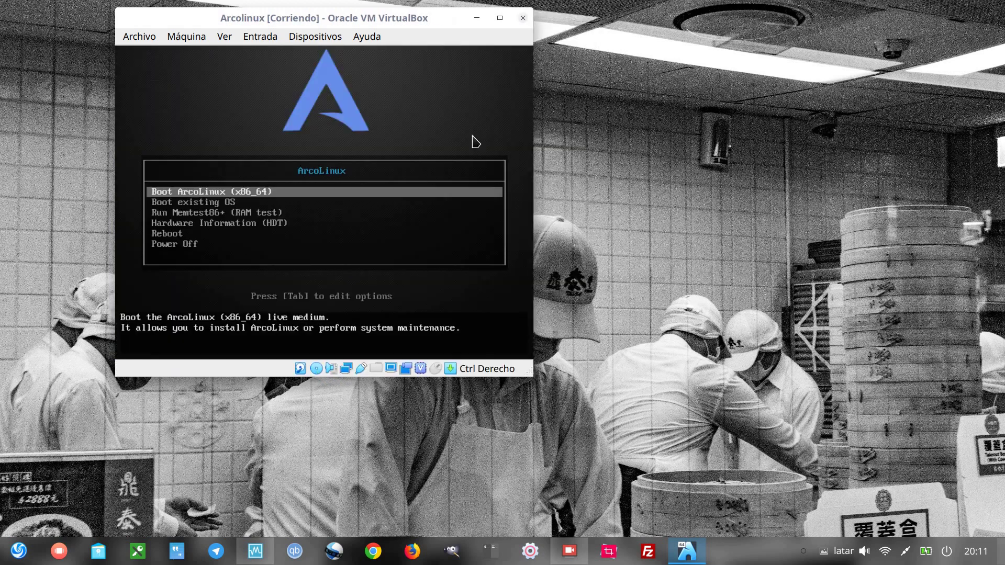
{"action": "left_click", "coordinate": [522, 17]}
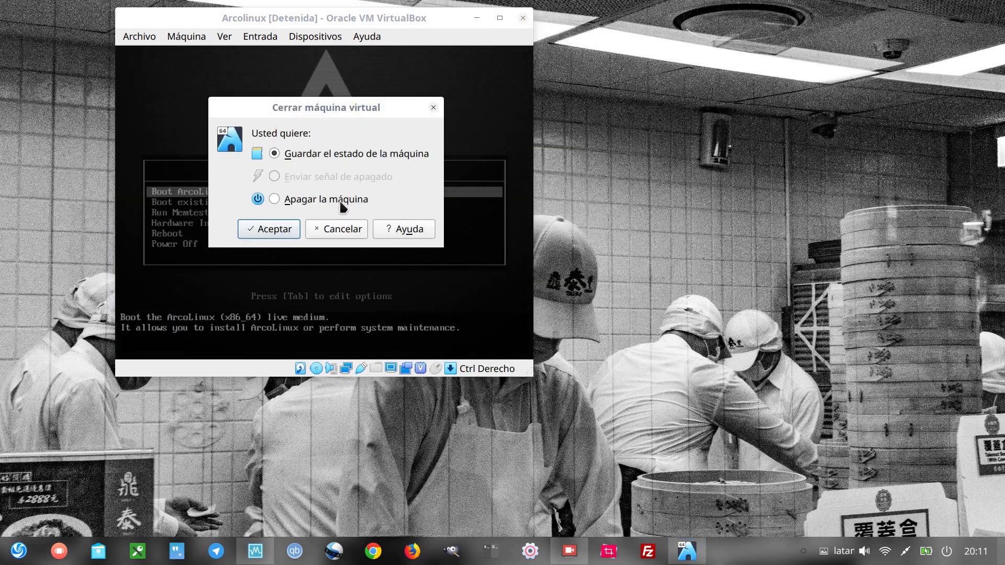
{"action": "left_click", "coordinate": [256, 228]}
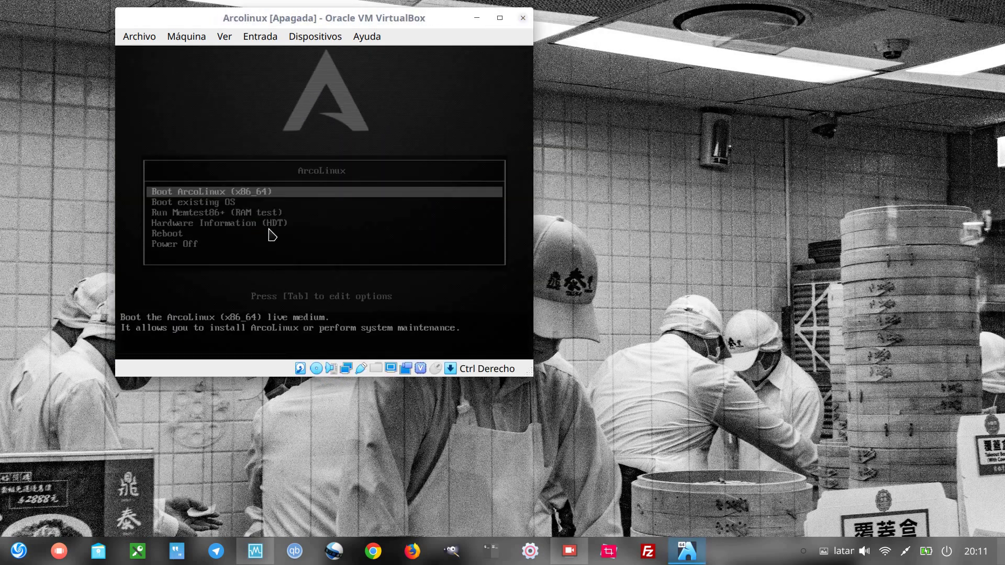
Remove the arcolinux-v19.01.4.iso disc from the Arcolinux machine's virtual optical drive in the VirtualBox storage settings.
{"action": "left_click", "coordinate": [257, 554]}
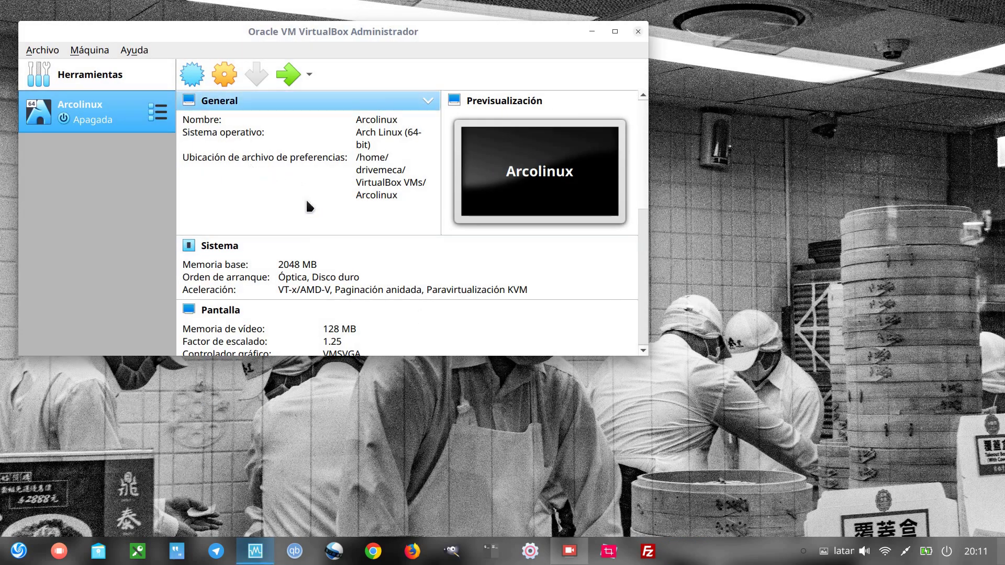
{"action": "scroll", "coordinate": [303, 204], "scroll_direction": "down", "scroll_amount": 3}
{"action": "scroll", "coordinate": [301, 207], "scroll_direction": "down", "scroll_amount": 3}
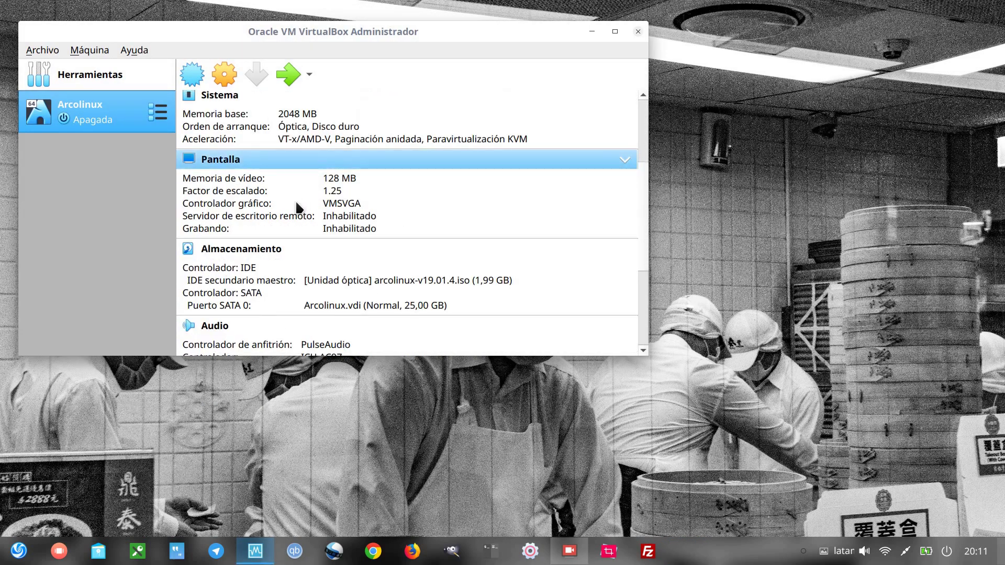
{"action": "left_click", "coordinate": [240, 249]}
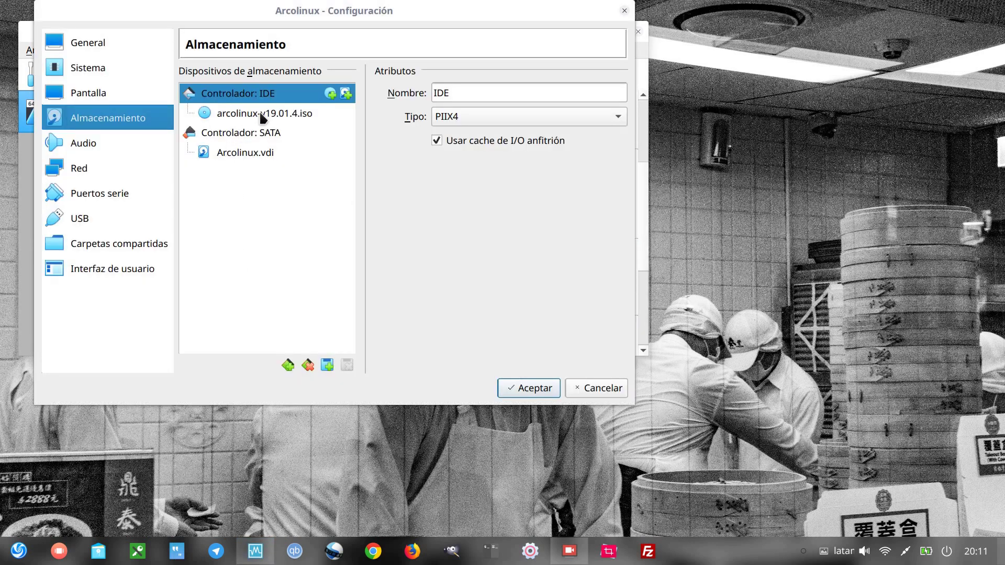
{"action": "left_click", "coordinate": [259, 113]}
{"action": "left_click", "coordinate": [618, 92]}
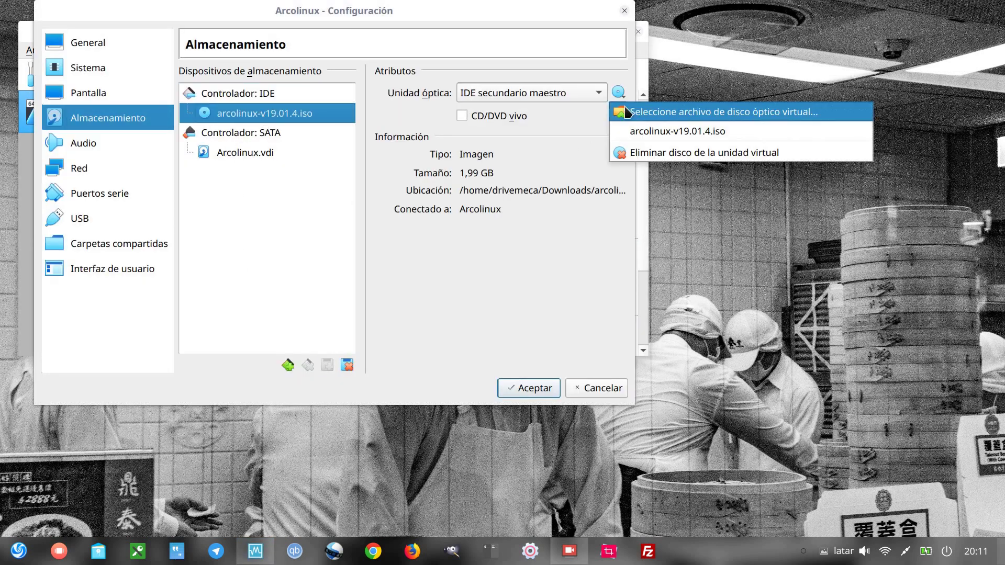
{"action": "left_click", "coordinate": [649, 152]}
{"action": "left_click", "coordinate": [542, 389]}
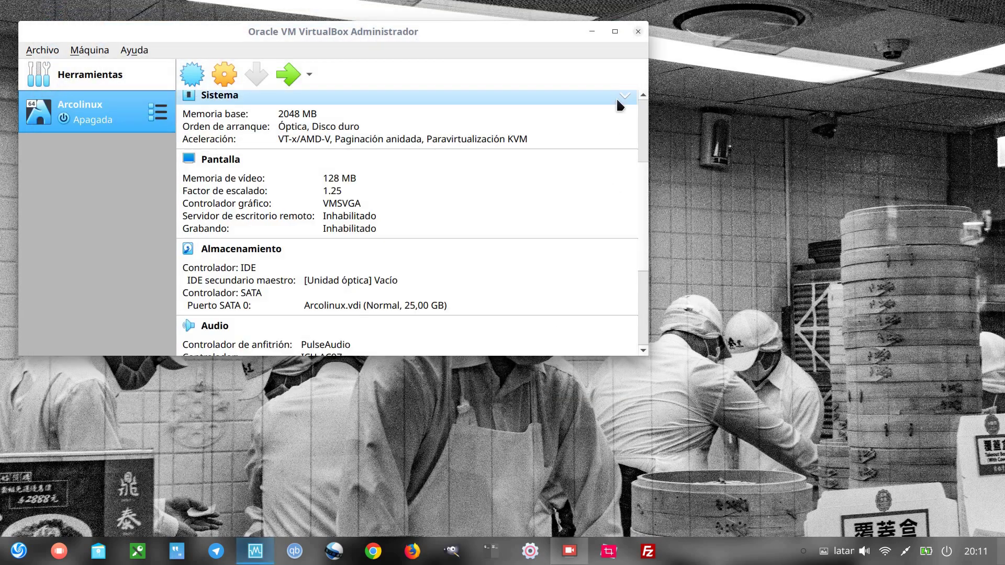
Start the Arcolinux virtual machine, minimize the VirtualBox manager, and log in to the installed system with the user account password.
{"action": "left_click", "coordinate": [288, 74]}
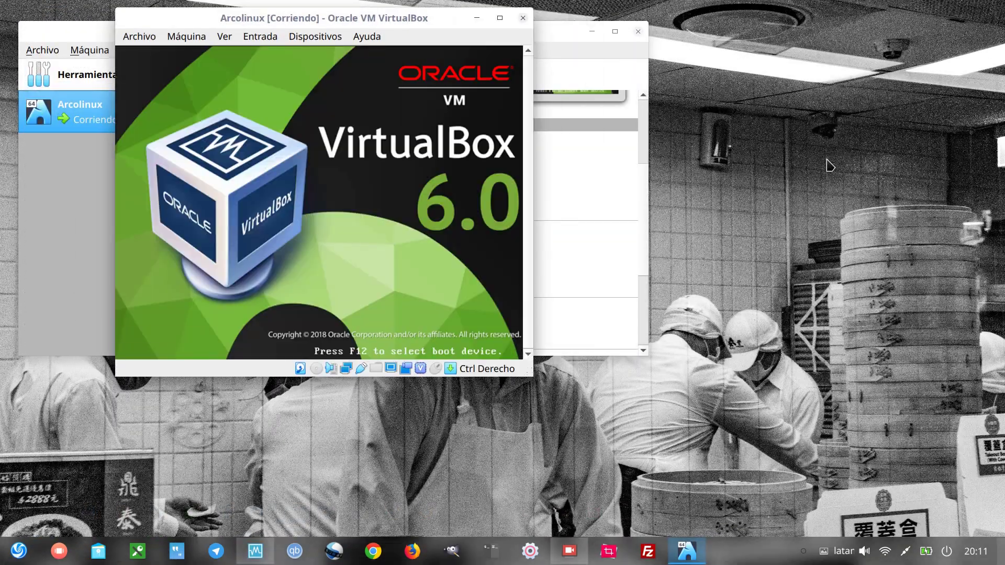
{"action": "left_click", "coordinate": [591, 31]}
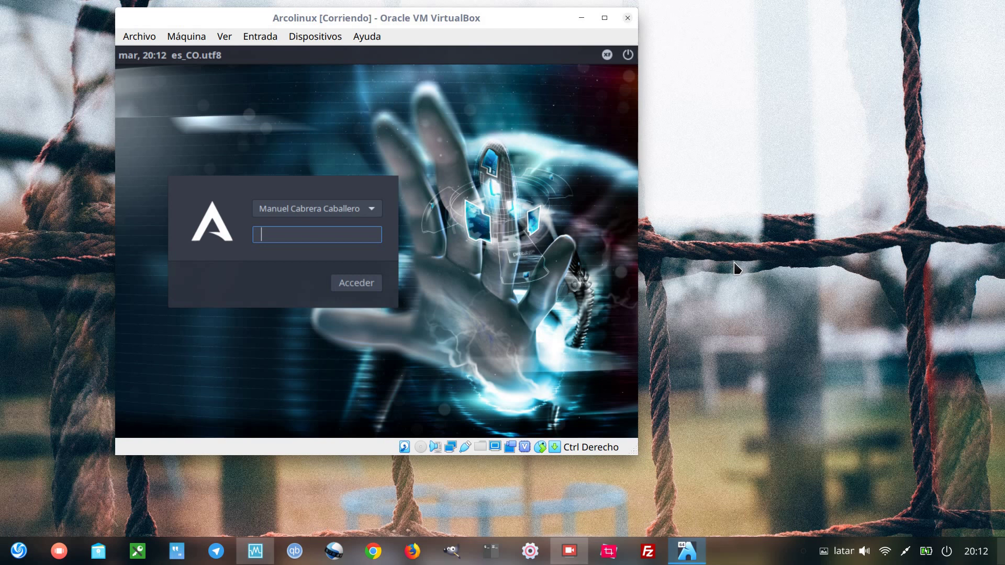
{"action": "type", "text": "••••••"}
{"action": "key", "text": "Return"}
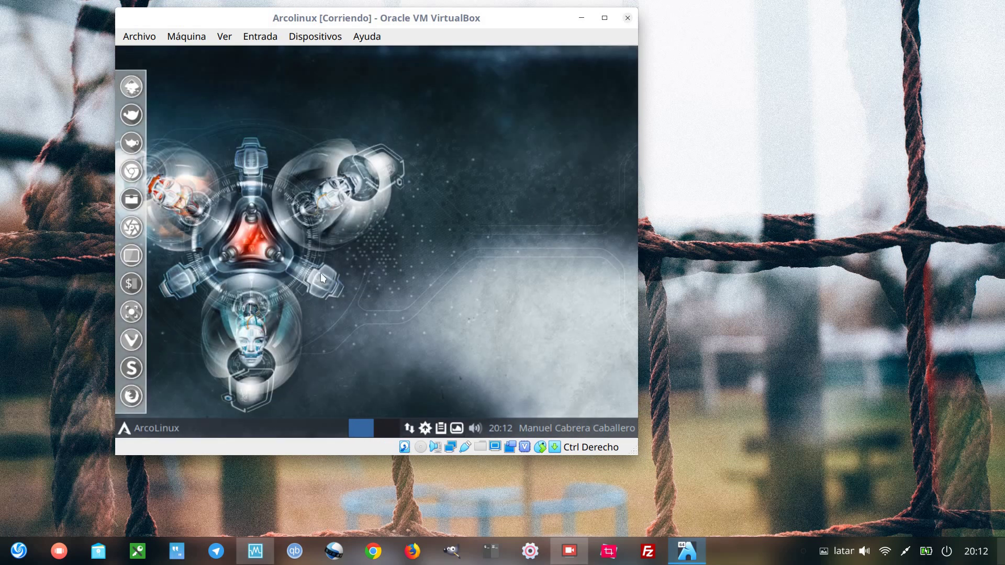
Find the Pantalla settings by searching for "pant", set the display resolution to 1360x768, and close the settings.
{"action": "left_click", "coordinate": [154, 429]}
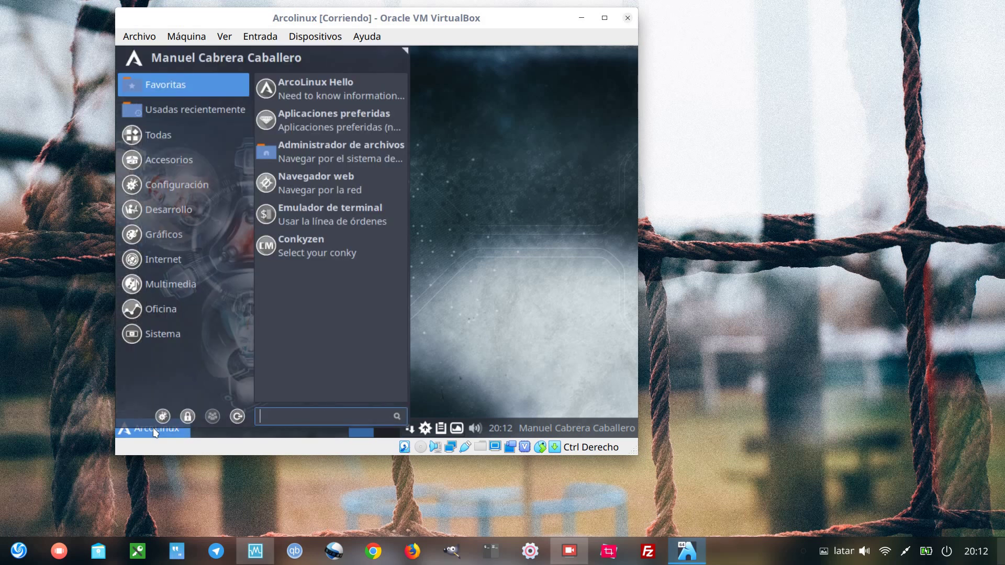
{"action": "type", "text": "pan"}
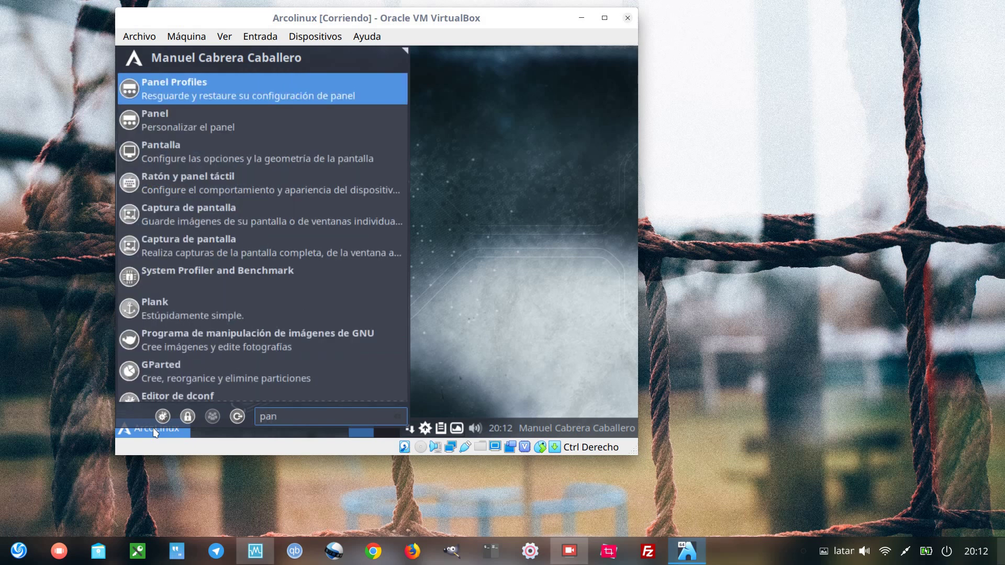
{"action": "type", "text": "t"}
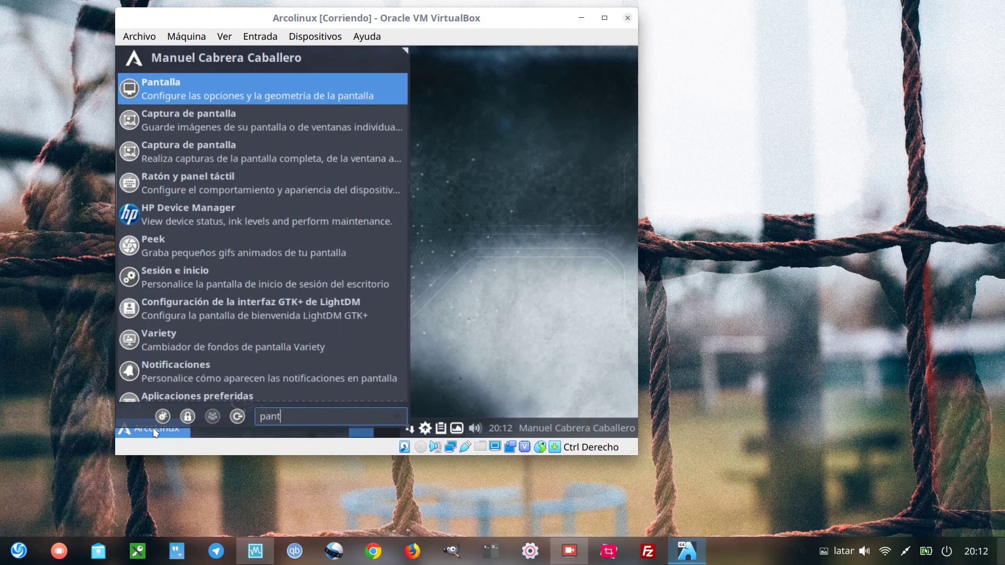
{"action": "left_click", "coordinate": [177, 83]}
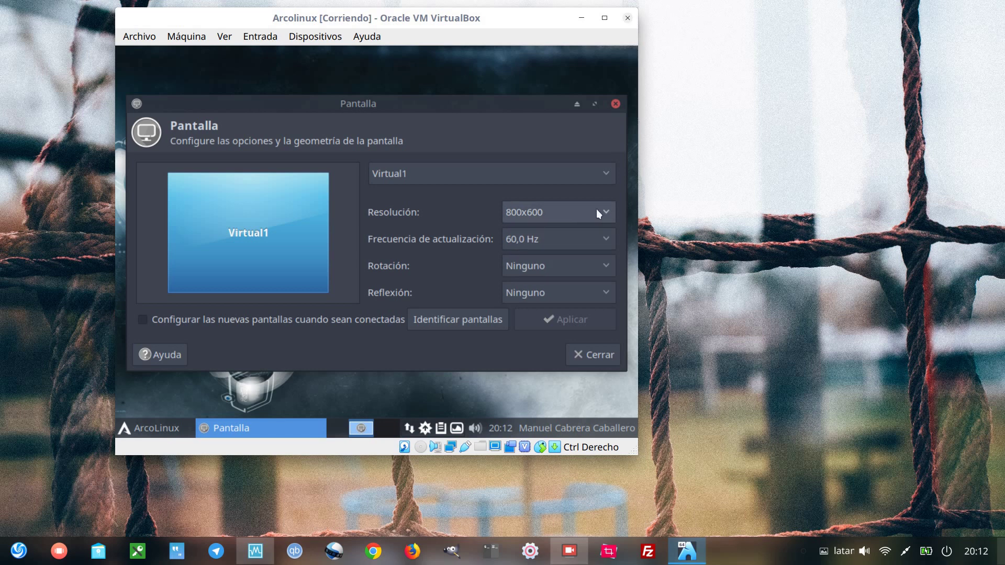
{"action": "left_click", "coordinate": [595, 213]}
{"action": "scroll", "coordinate": [580, 339], "scroll_direction": "down", "scroll_amount": 3}
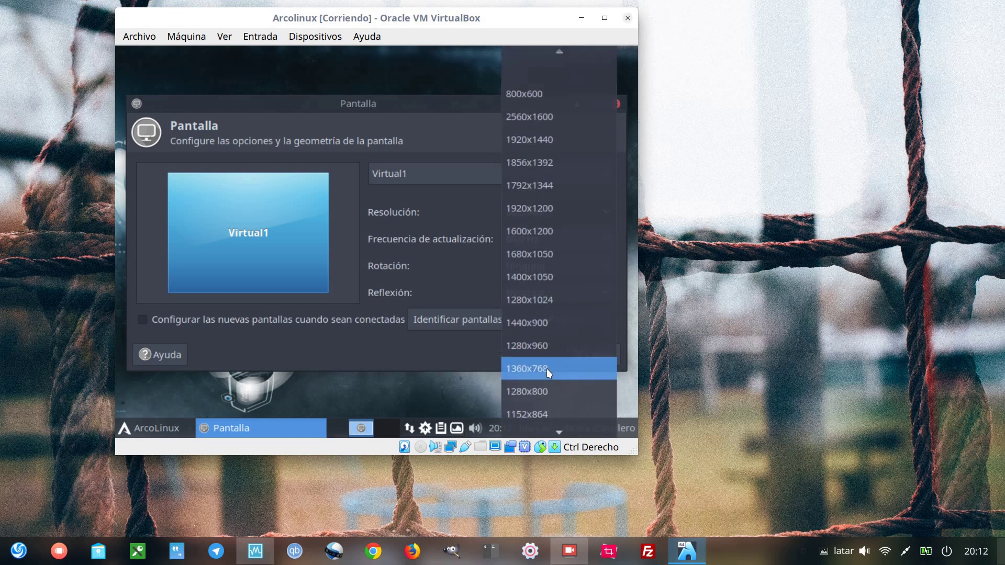
{"action": "left_click", "coordinate": [547, 368]}
{"action": "left_click", "coordinate": [558, 319]}
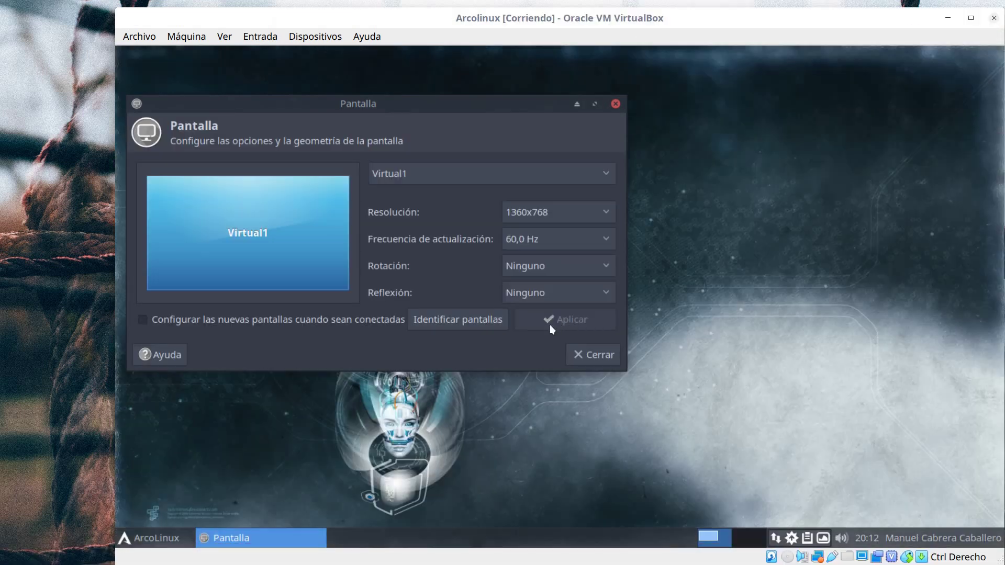
{"action": "left_click", "coordinate": [605, 355]}
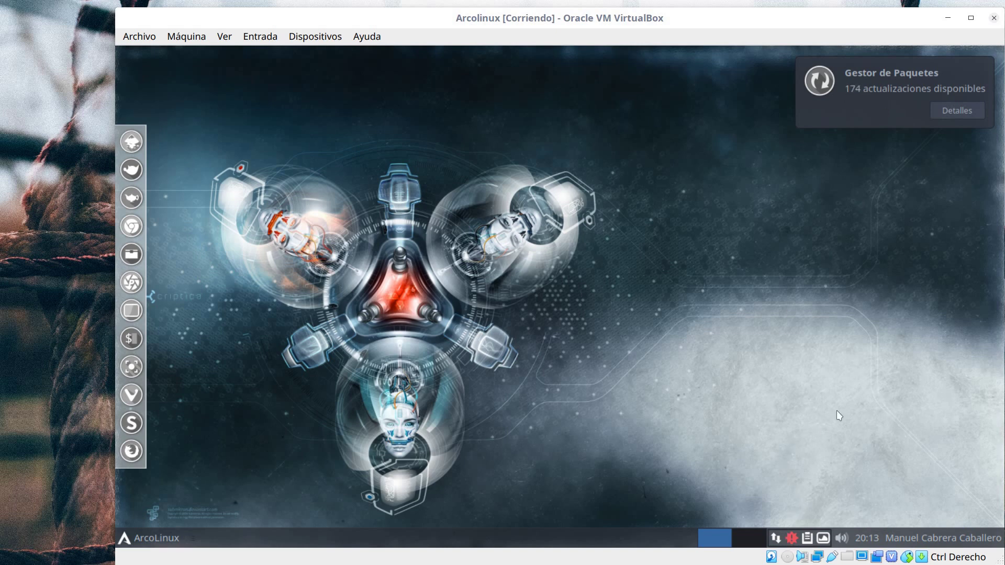
Apply all available package updates, authenticating with the account password and accepting the additional packages in the operation summary.
{"action": "left_click", "coordinate": [958, 110]}
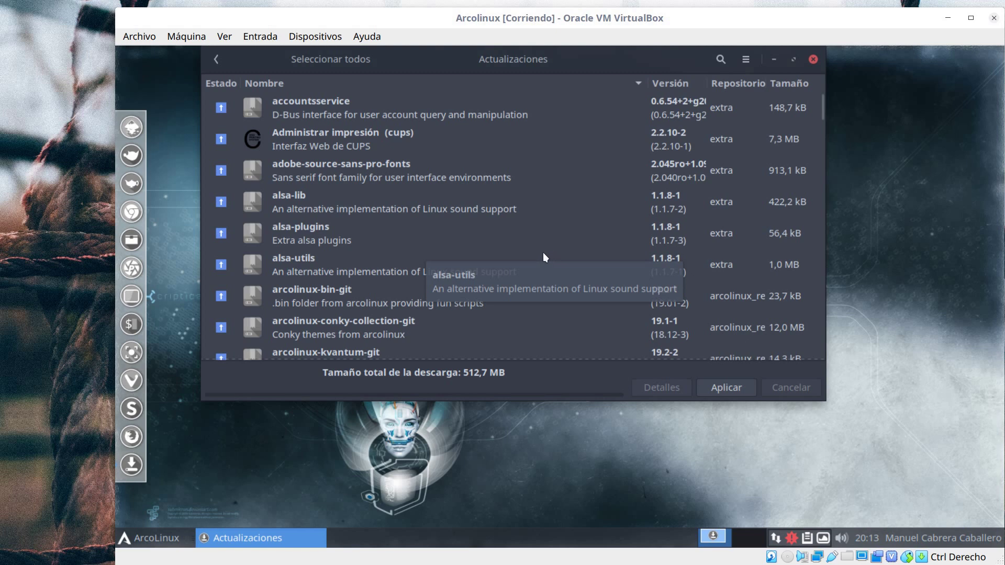
{"action": "left_click", "coordinate": [338, 62]}
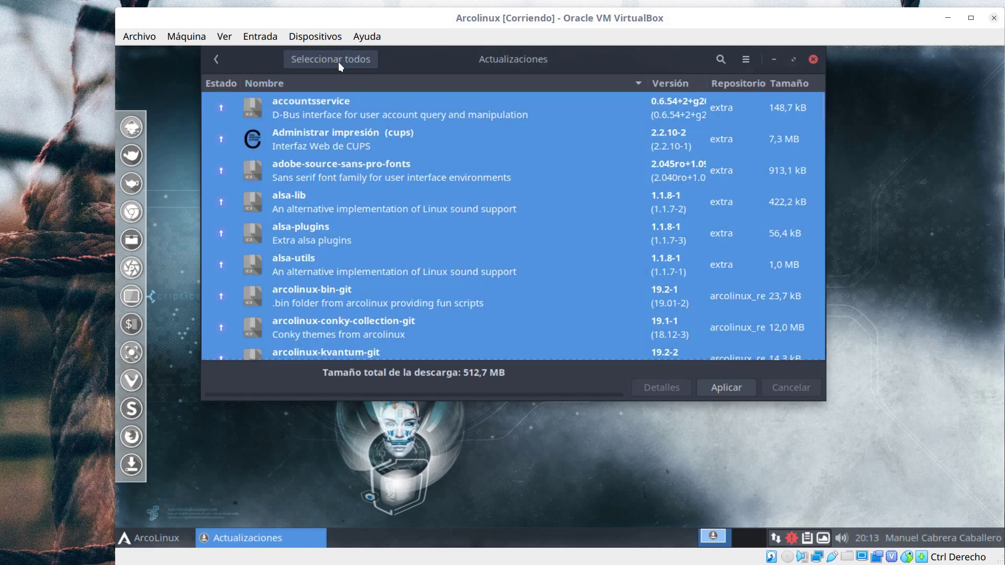
{"action": "left_click", "coordinate": [716, 389]}
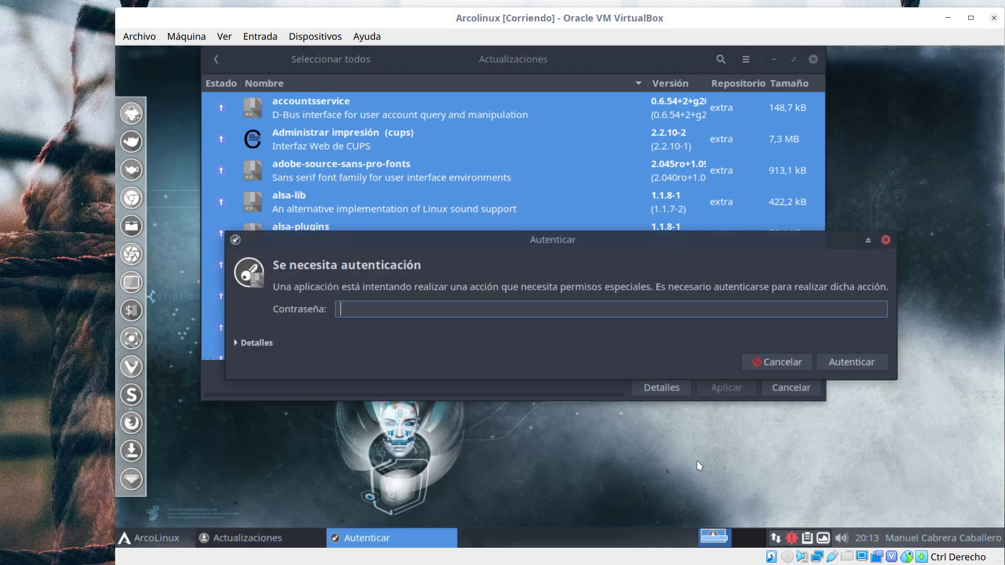
{"action": "type", "text": "••"}
{"action": "key", "text": "Return"}
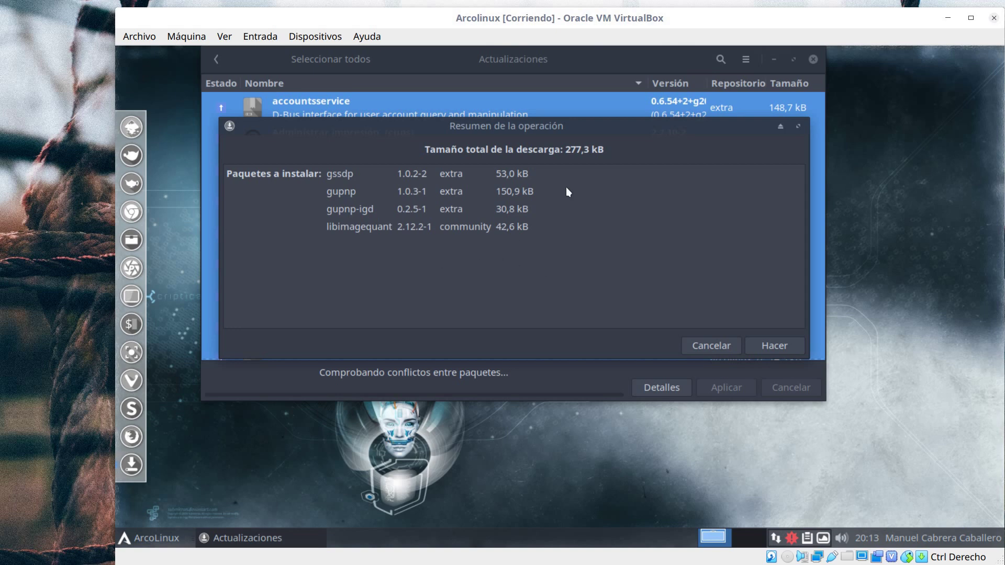
{"action": "left_click", "coordinate": [762, 347]}
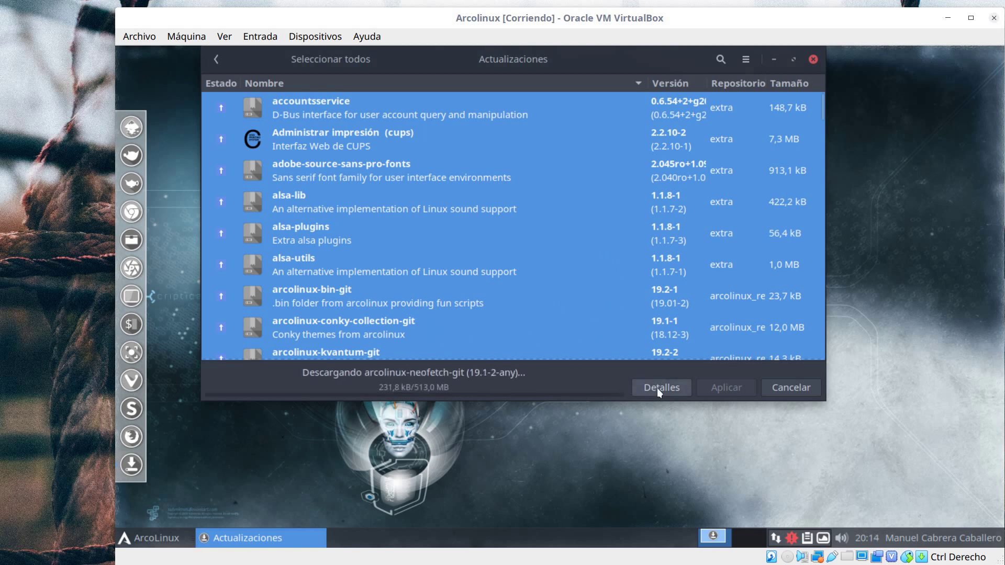
Show the download details of the running update and reposition the Actualizaciones window.
{"action": "left_click", "coordinate": [679, 390]}
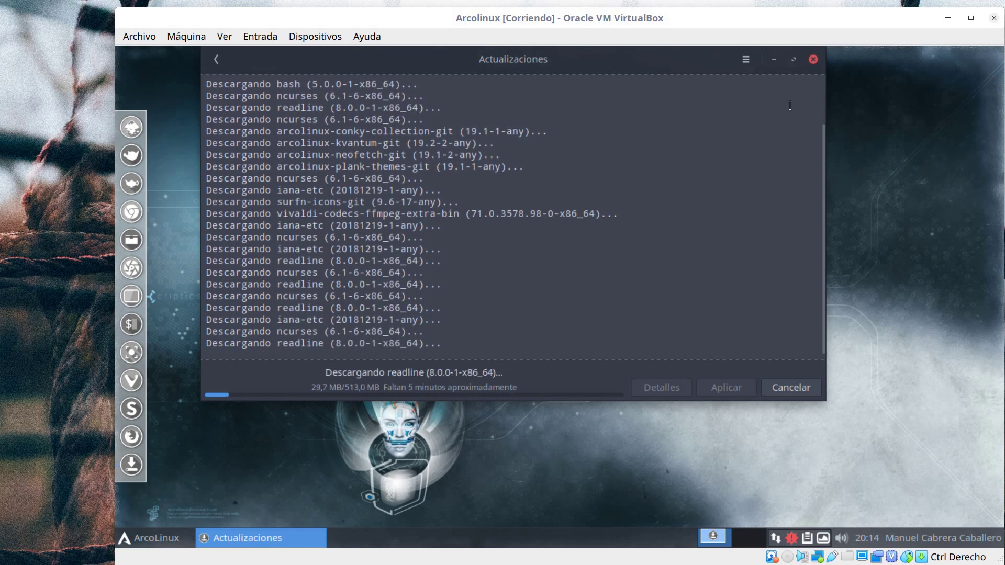
{"action": "left_click_drag", "start_coordinate": [667, 62], "coordinate": [721, 85]}
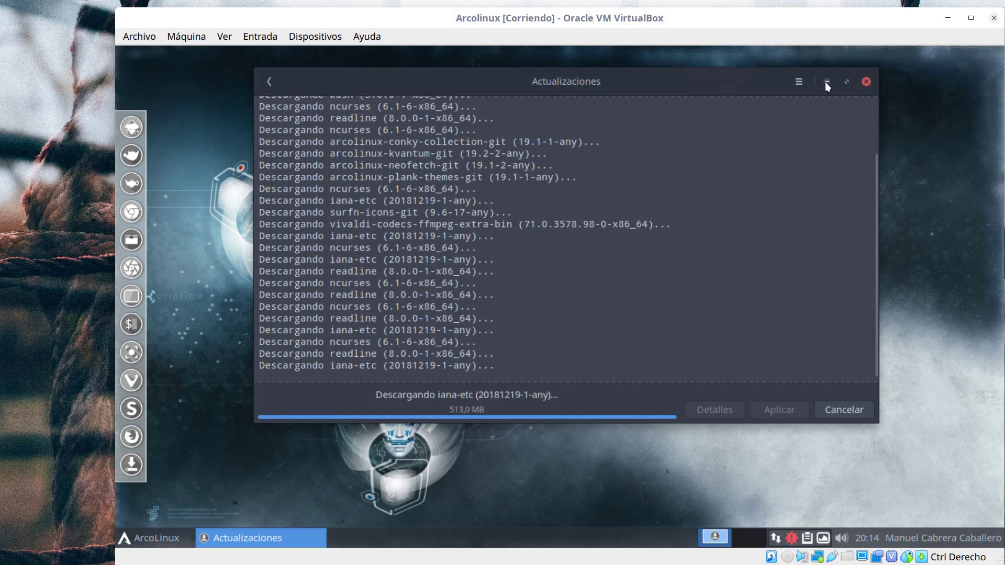
{"action": "left_click_drag", "start_coordinate": [689, 77], "coordinate": [695, 65]}
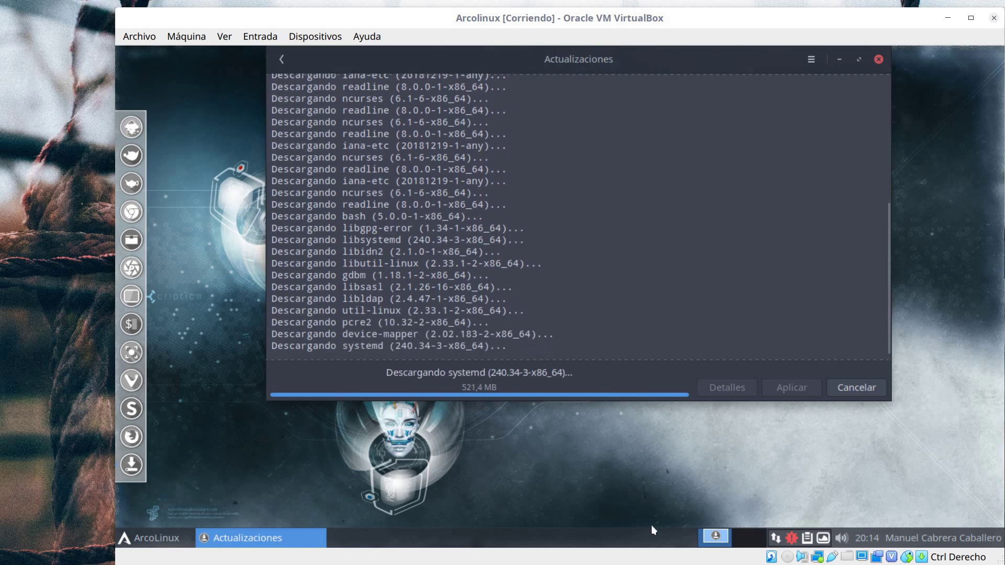
Examine the session options under the user name and the calendar behind the panel clock, closing each one.
{"action": "left_click", "coordinate": [940, 539]}
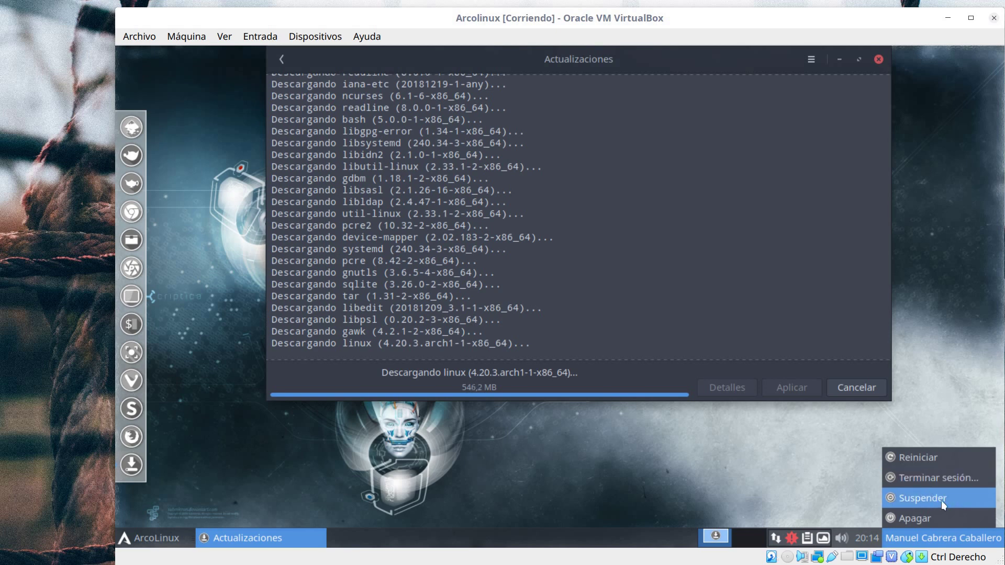
{"action": "left_click", "coordinate": [831, 487]}
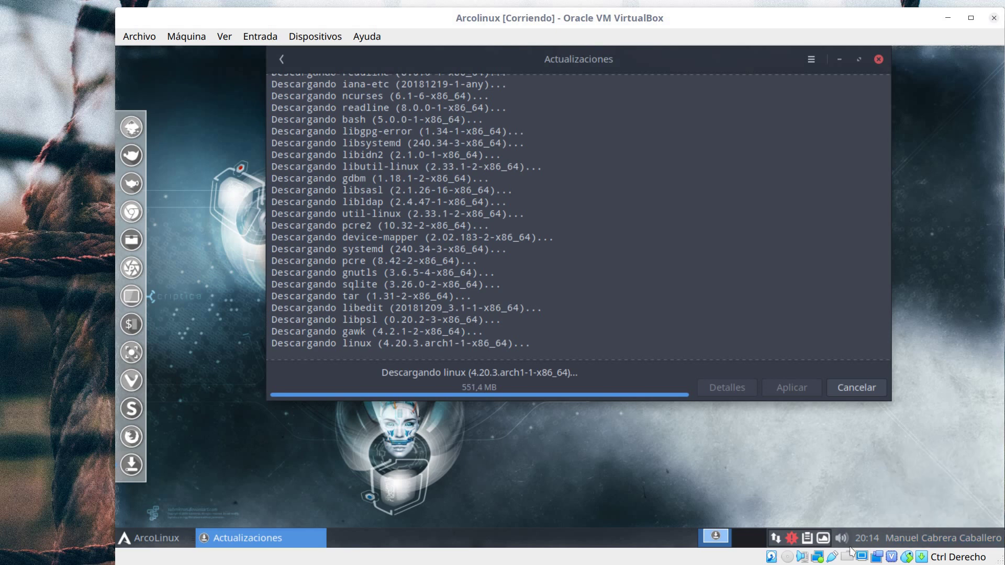
{"action": "left_click", "coordinate": [871, 539]}
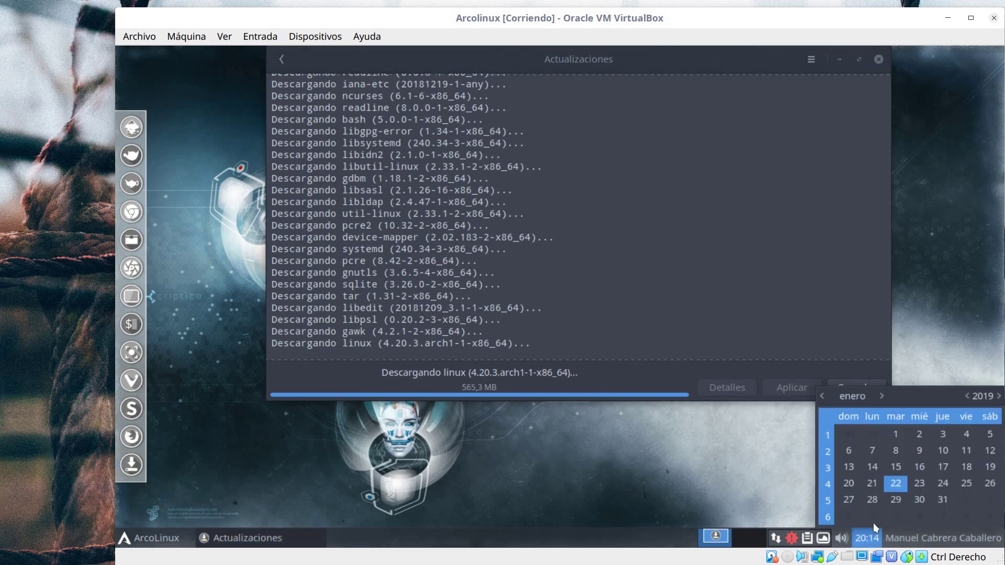
{"action": "left_click", "coordinate": [761, 481]}
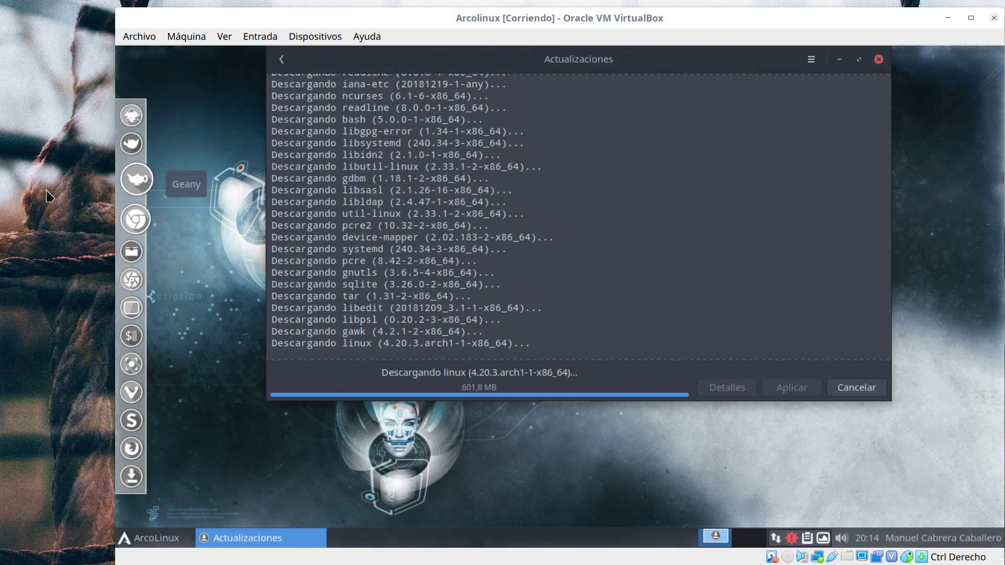
Switch the desktop wallpaper to the next Variety background twice.
{"action": "left_click", "coordinate": [823, 537]}
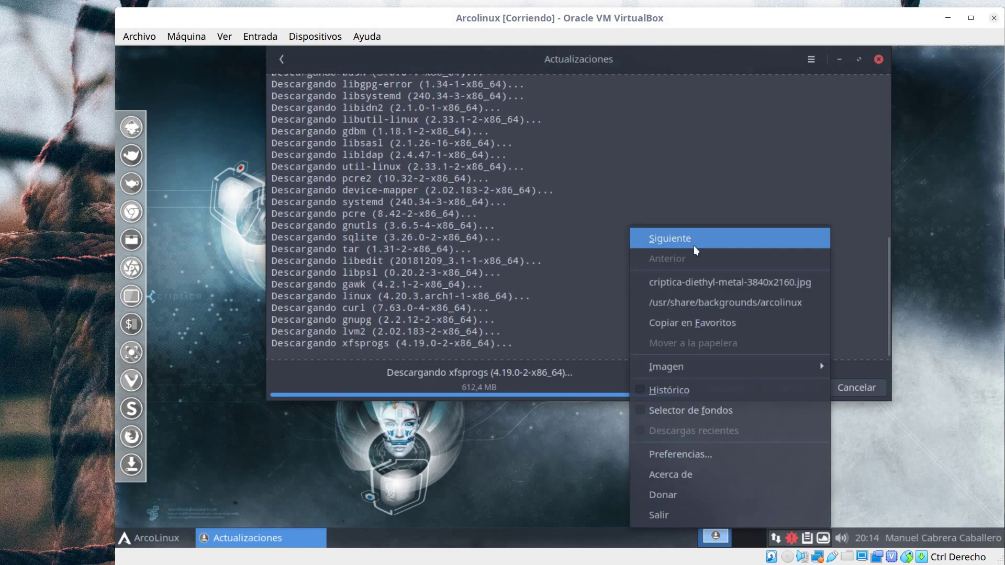
{"action": "left_click", "coordinate": [670, 239]}
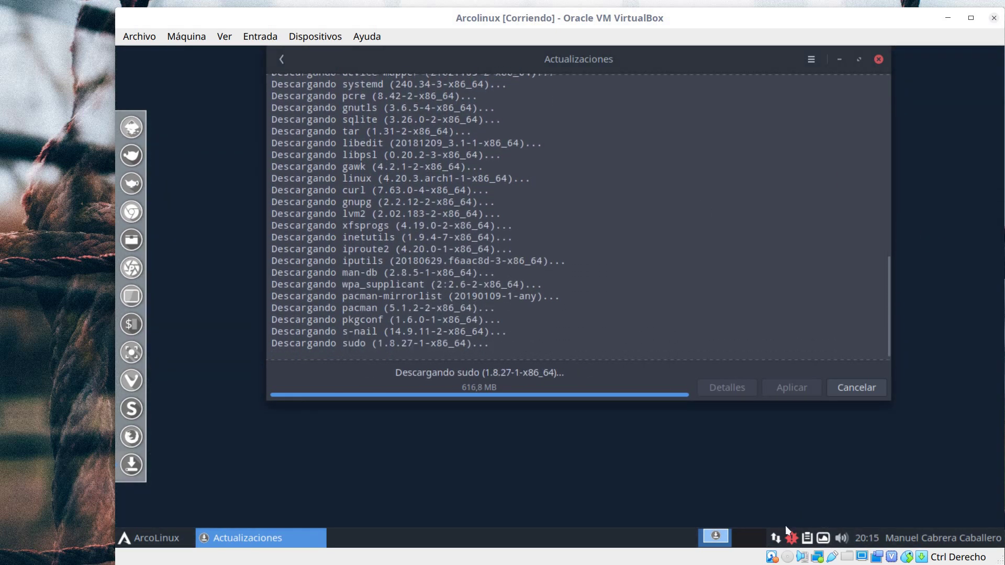
{"action": "left_click", "coordinate": [824, 538]}
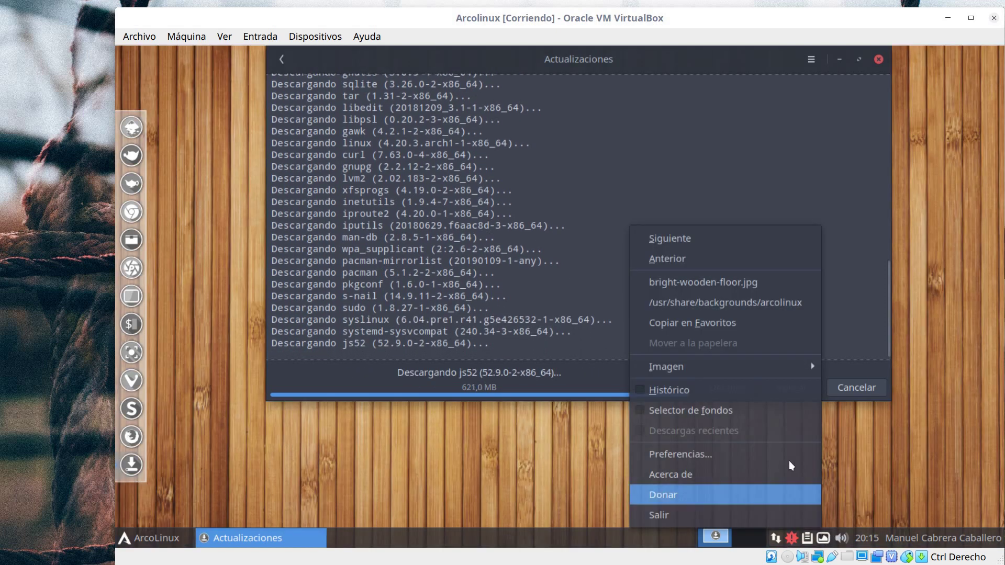
{"action": "left_click", "coordinate": [705, 242]}
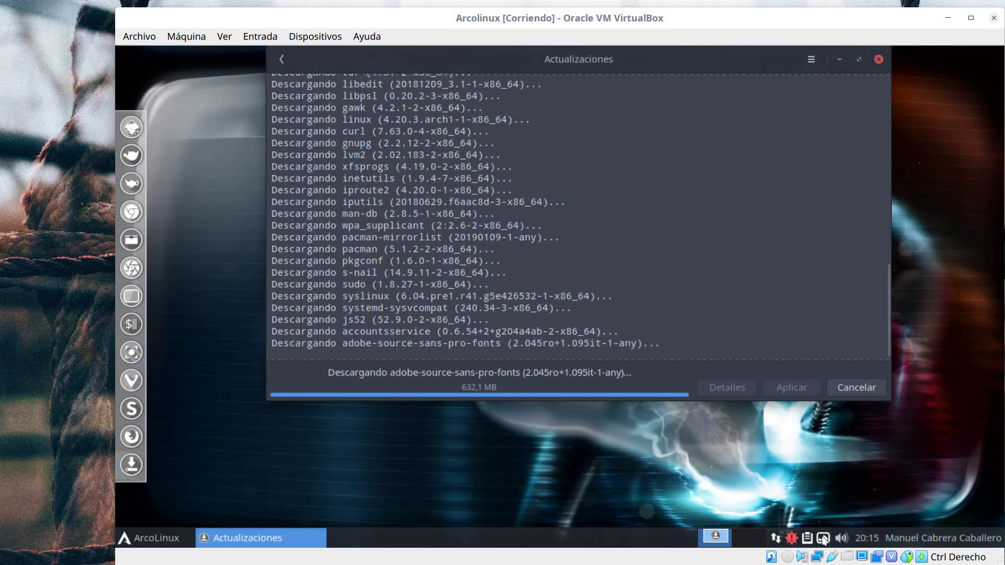
Set Variety to change the wallpaper every 5 minutes and look through its list of image sources.
{"action": "left_click", "coordinate": [823, 539]}
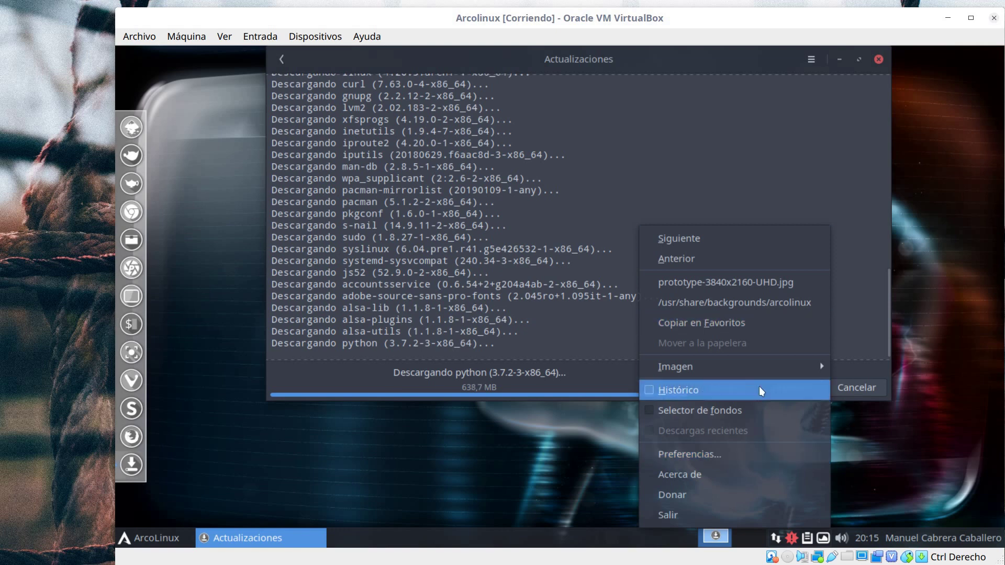
{"action": "left_click", "coordinate": [729, 451]}
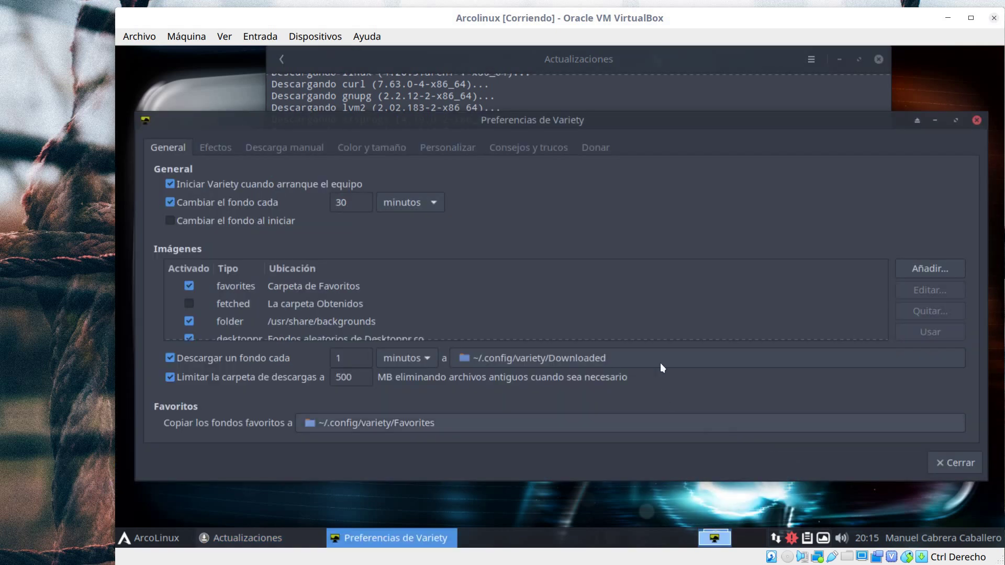
{"action": "double_click", "coordinate": [337, 207]}
{"action": "type", "text": "5"}
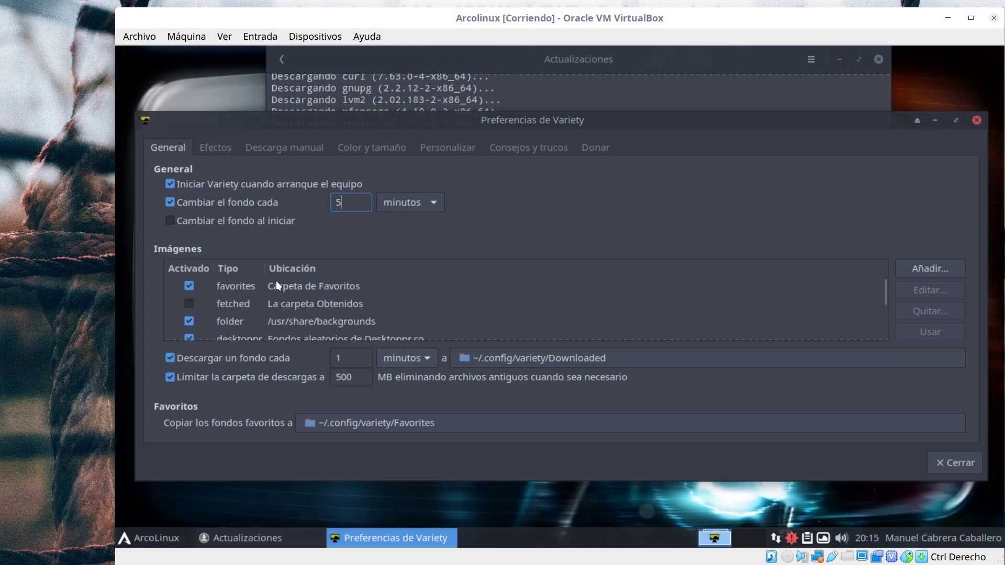
{"action": "scroll", "coordinate": [467, 264], "scroll_direction": "down", "scroll_amount": 1}
{"action": "scroll", "coordinate": [456, 307], "scroll_direction": "down", "scroll_amount": 5}
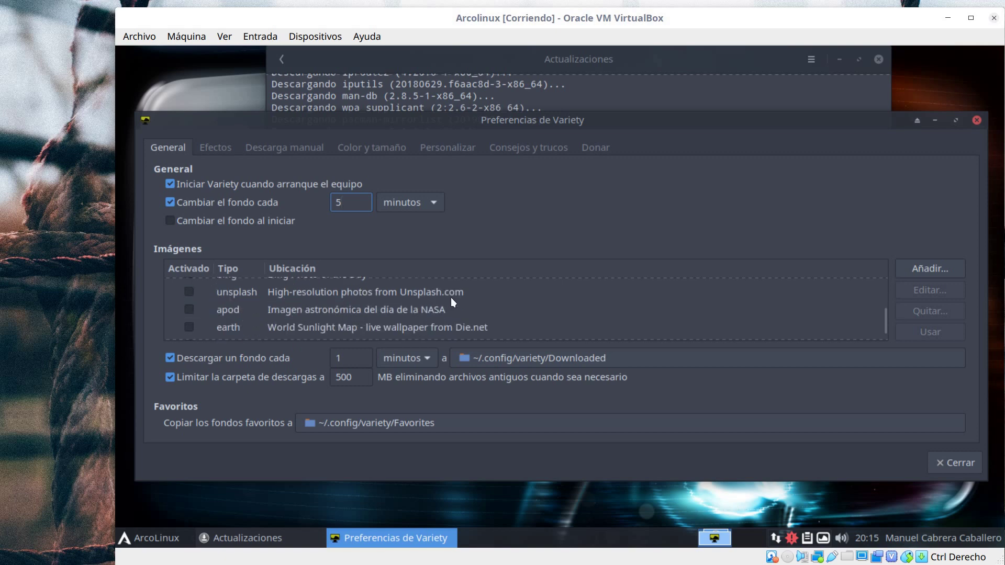
Review the top of Variety's list of image sources and close its preferences.
{"action": "scroll", "coordinate": [451, 297], "scroll_direction": "up", "scroll_amount": 5}
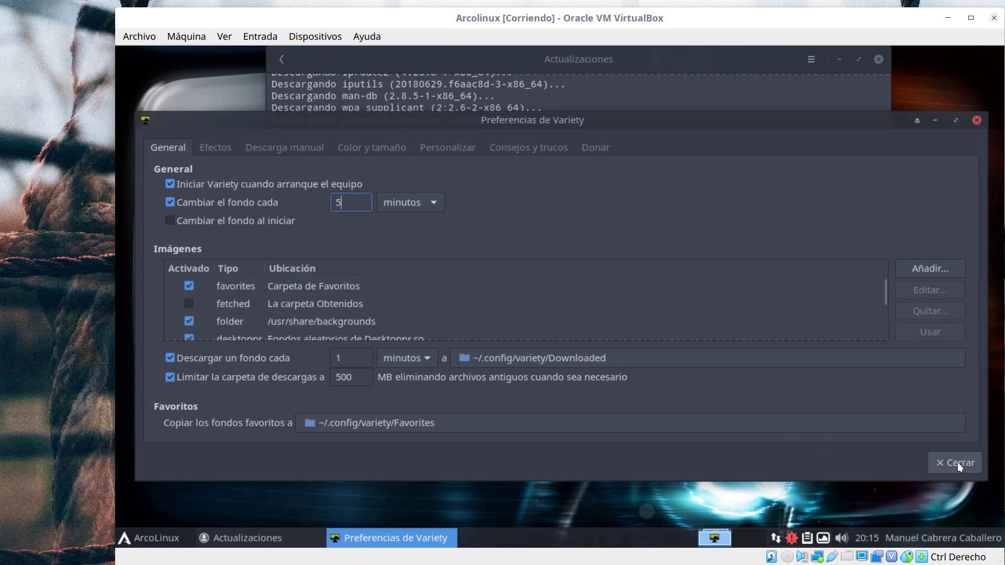
{"action": "left_click", "coordinate": [957, 462]}
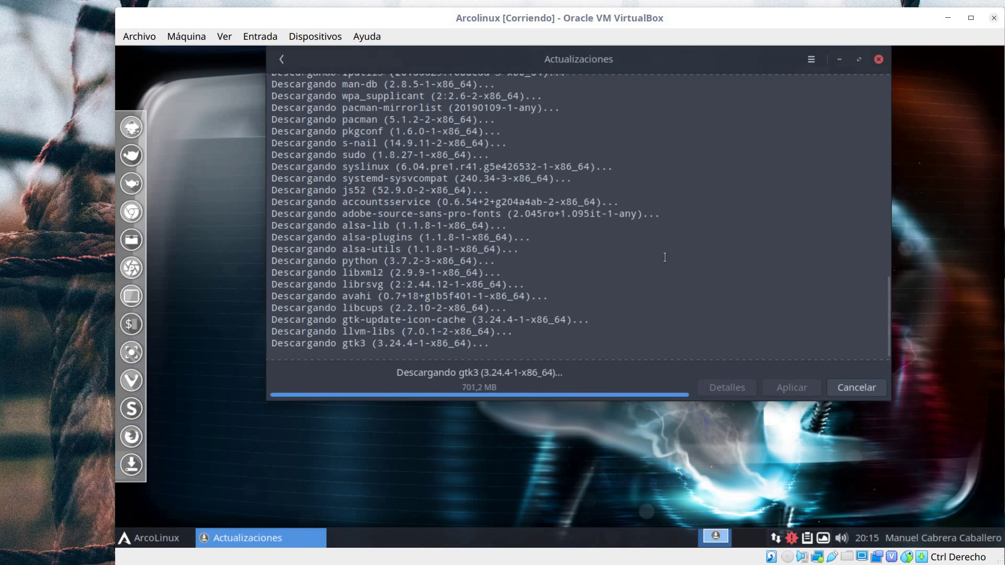
Examine the network connection options in the panel and dismiss them without changing anything.
{"action": "right_click", "coordinate": [775, 539]}
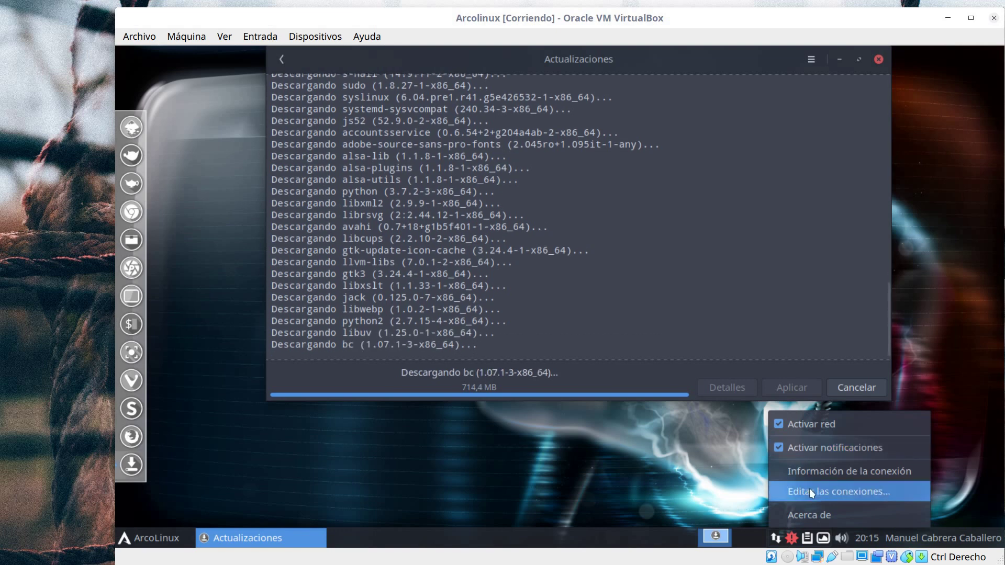
{"action": "left_click", "coordinate": [715, 469]}
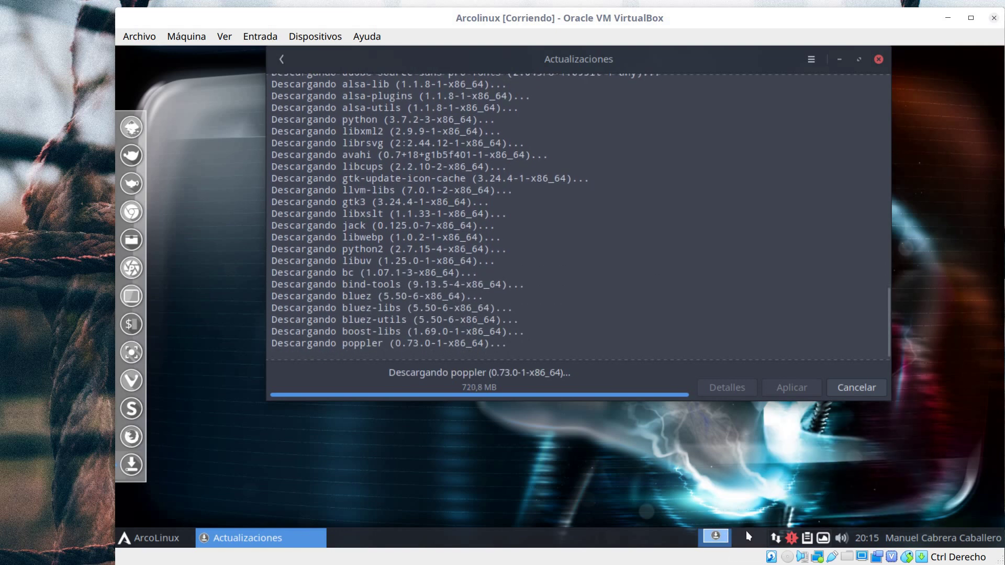
{"action": "left_click", "coordinate": [749, 537]}
{"action": "left_click", "coordinate": [715, 537]}
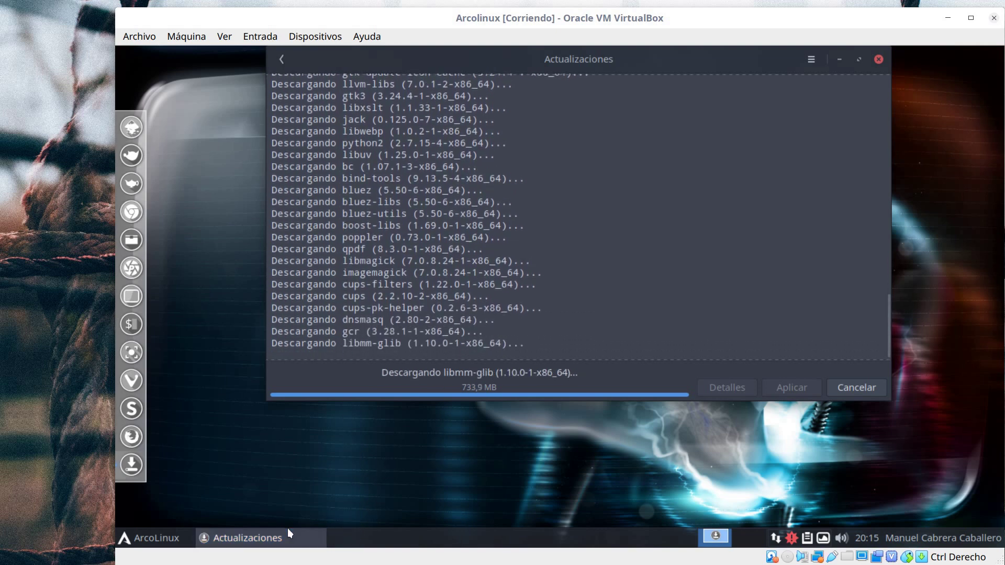
{"action": "left_click", "coordinate": [308, 529]}
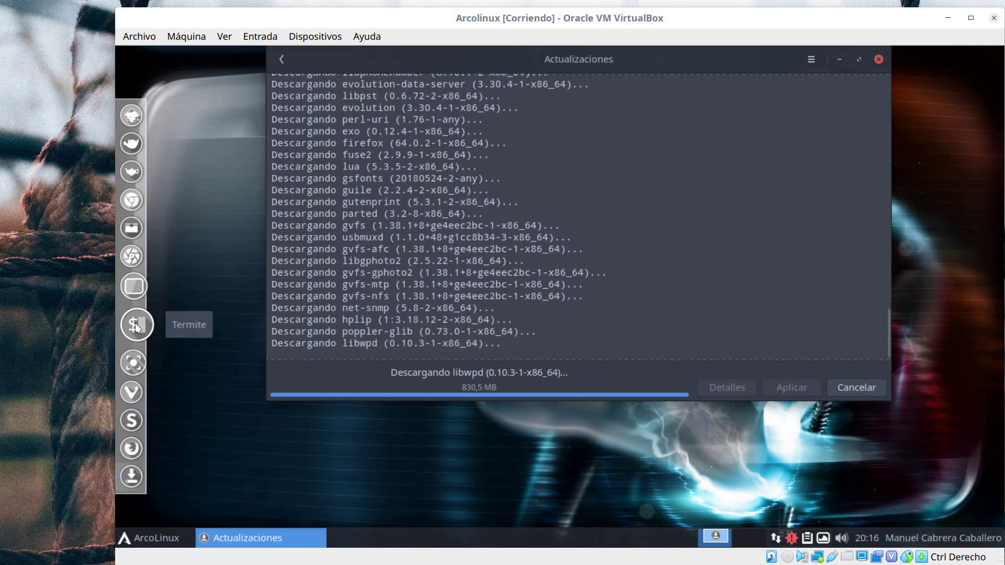
Open the Termite terminal, examine its system summary for the desktop environment and terminal entries, and close it.
{"action": "left_click", "coordinate": [135, 326]}
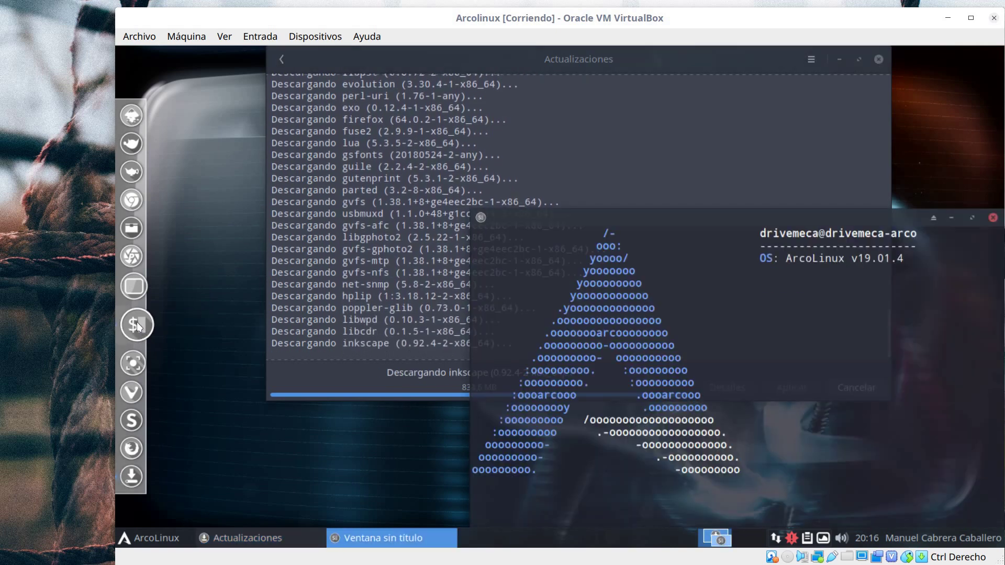
{"action": "left_click_drag", "start_coordinate": [616, 219], "coordinate": [484, 137]}
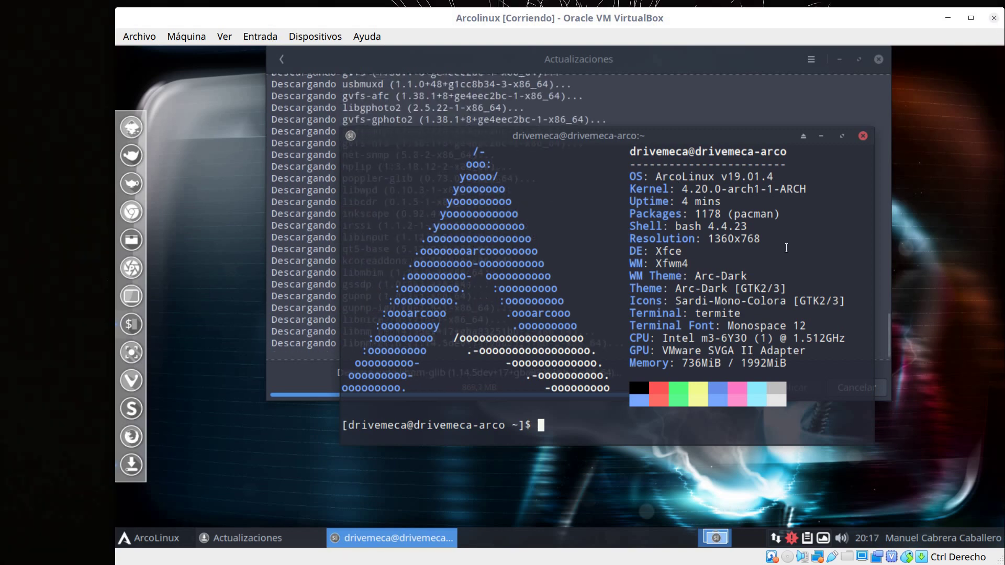
{"action": "double_click", "coordinate": [668, 252]}
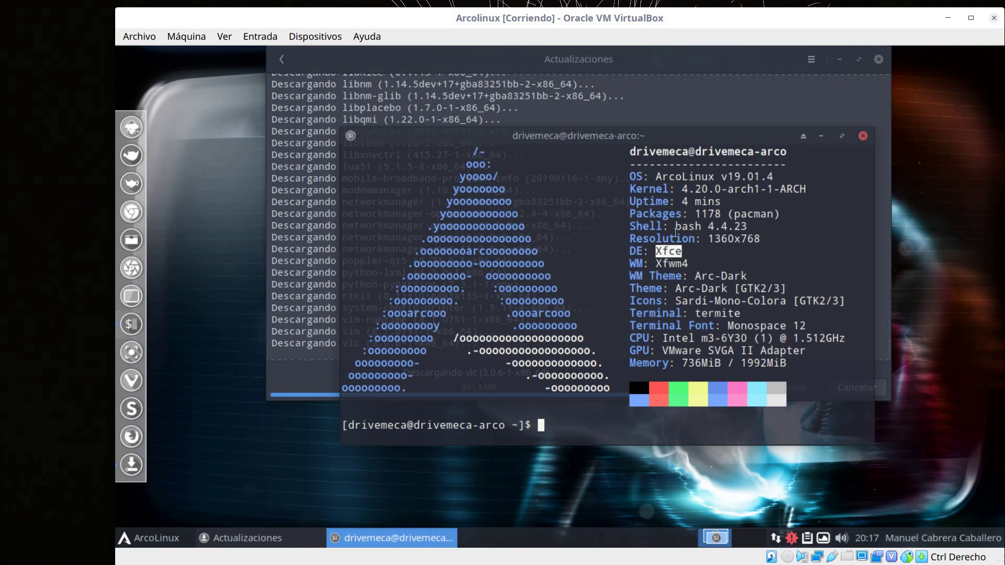
{"action": "double_click", "coordinate": [716, 314]}
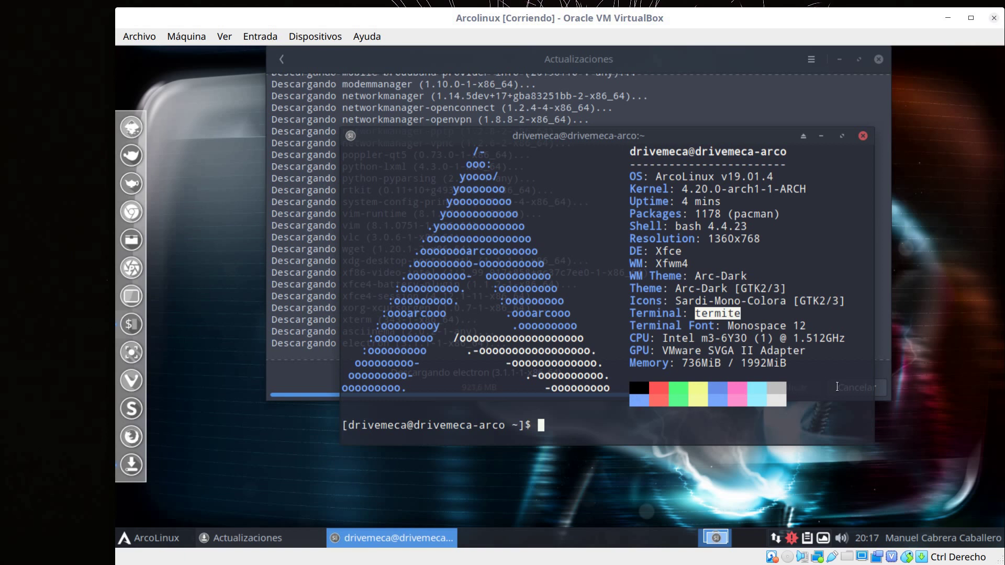
{"action": "left_click", "coordinate": [587, 425]}
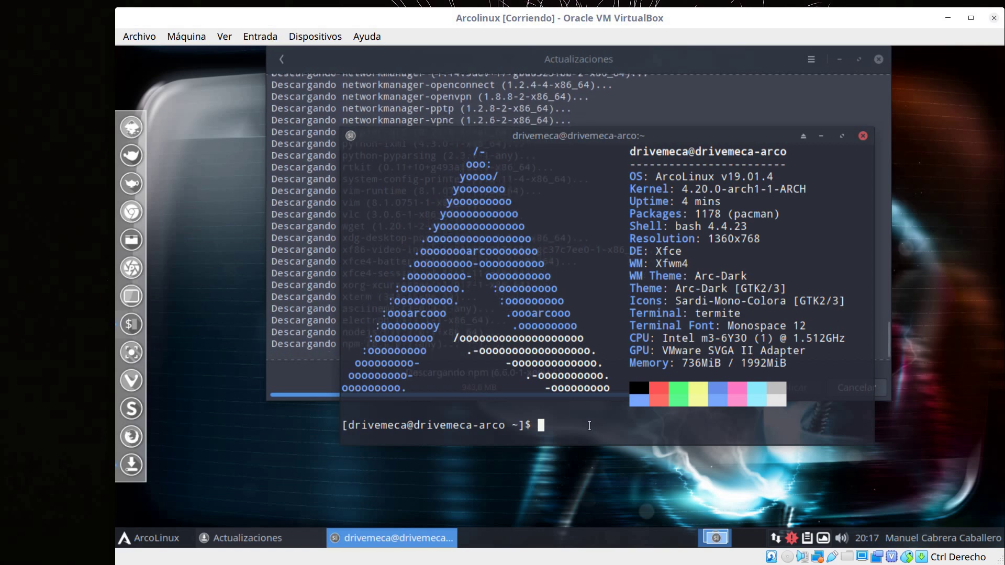
{"action": "left_click", "coordinate": [863, 136]}
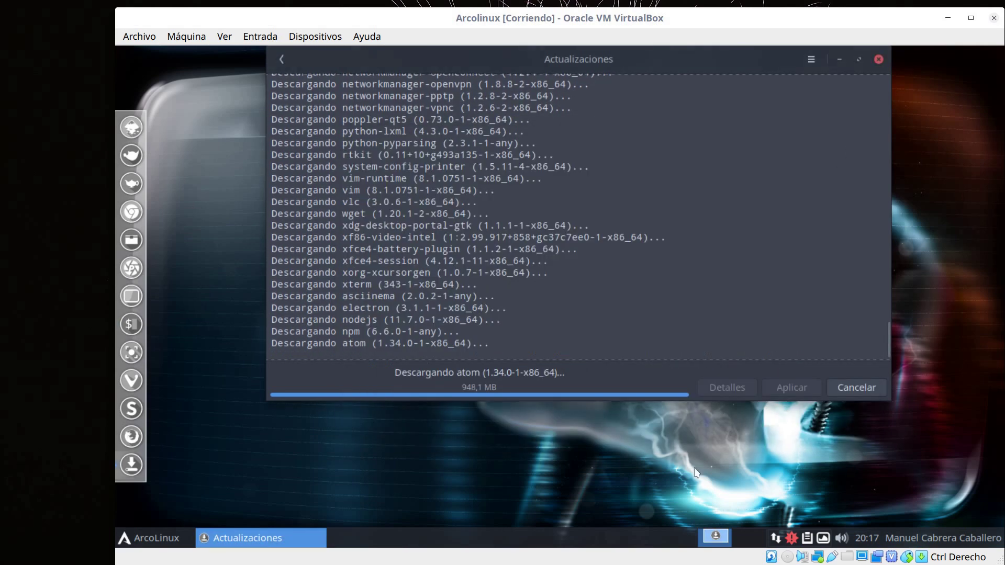
Set Mozilla Firefox as the default web browser in Aplicaciones preferidas.
{"action": "left_click", "coordinate": [176, 535]}
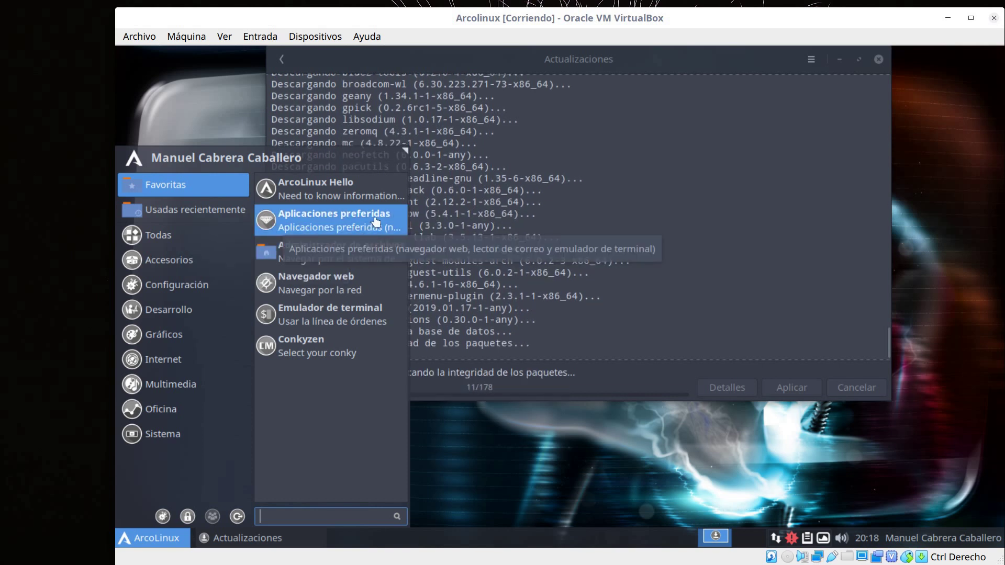
{"action": "left_click", "coordinate": [332, 226]}
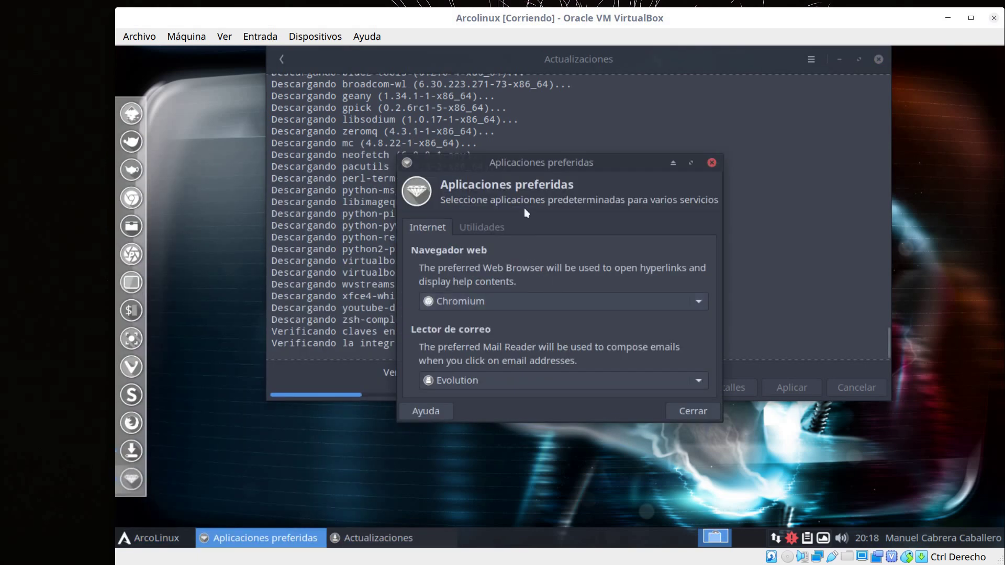
{"action": "left_click_drag", "start_coordinate": [545, 165], "coordinate": [345, 117]}
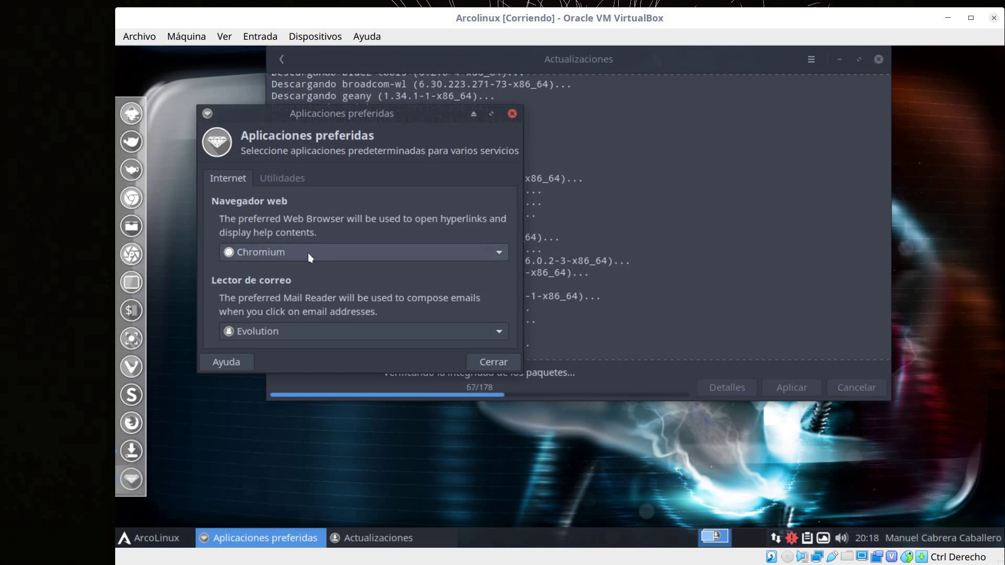
{"action": "left_click", "coordinate": [498, 257]}
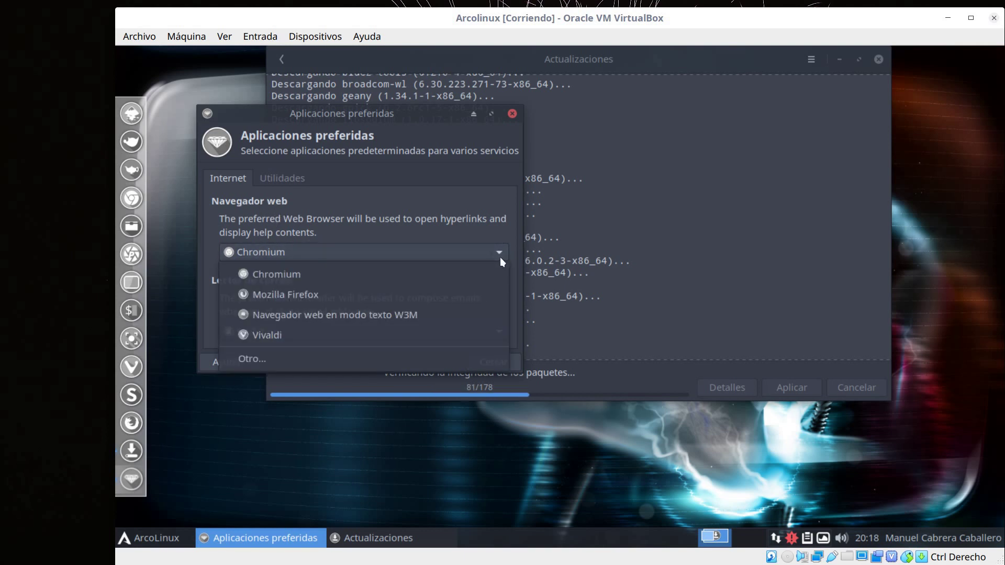
{"action": "left_click", "coordinate": [285, 292]}
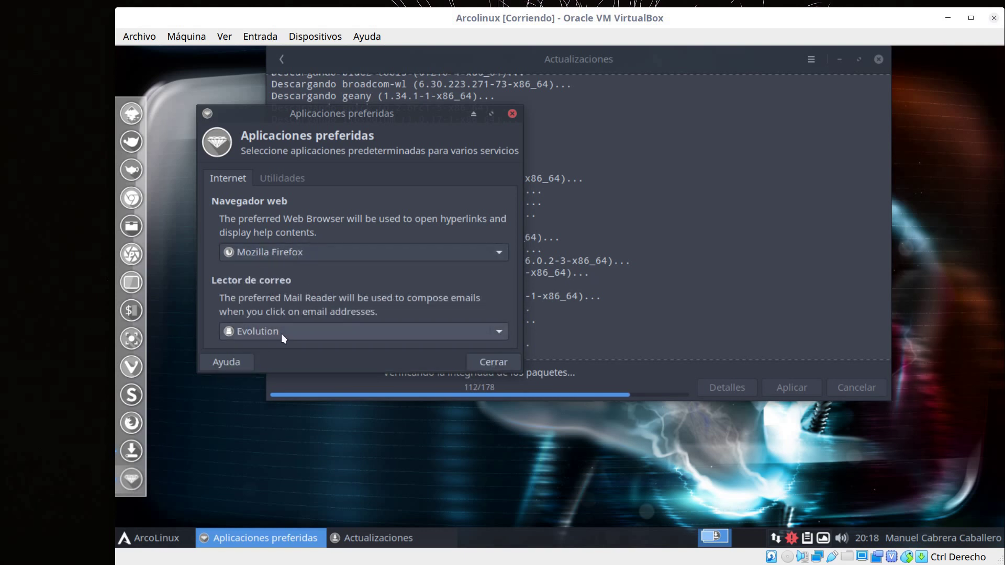
Look through the mail reader choices and the default file manager and terminal emulator in Aplicaciones preferidas.
{"action": "left_click", "coordinate": [500, 334]}
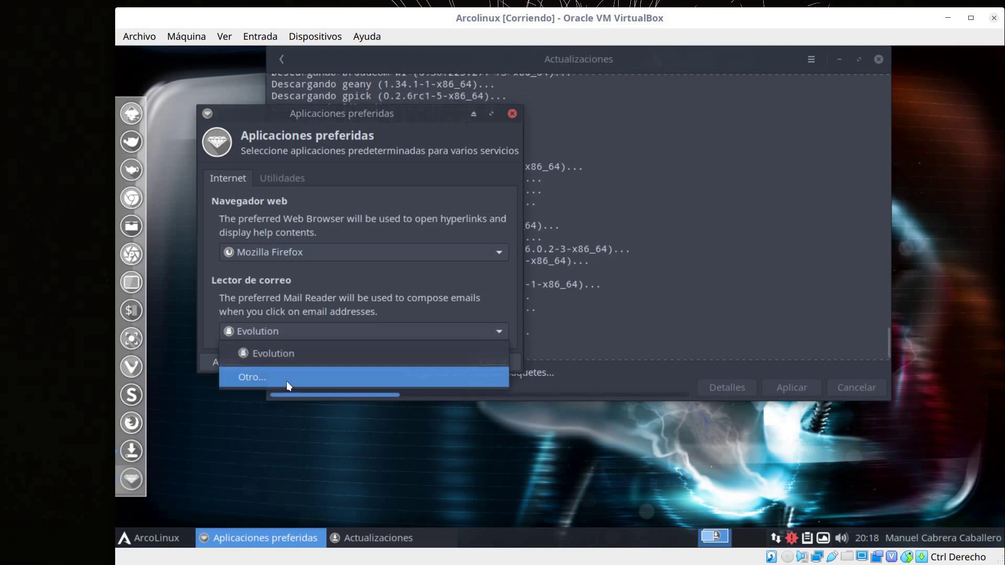
{"action": "left_click", "coordinate": [265, 178]}
{"action": "left_click", "coordinate": [271, 174]}
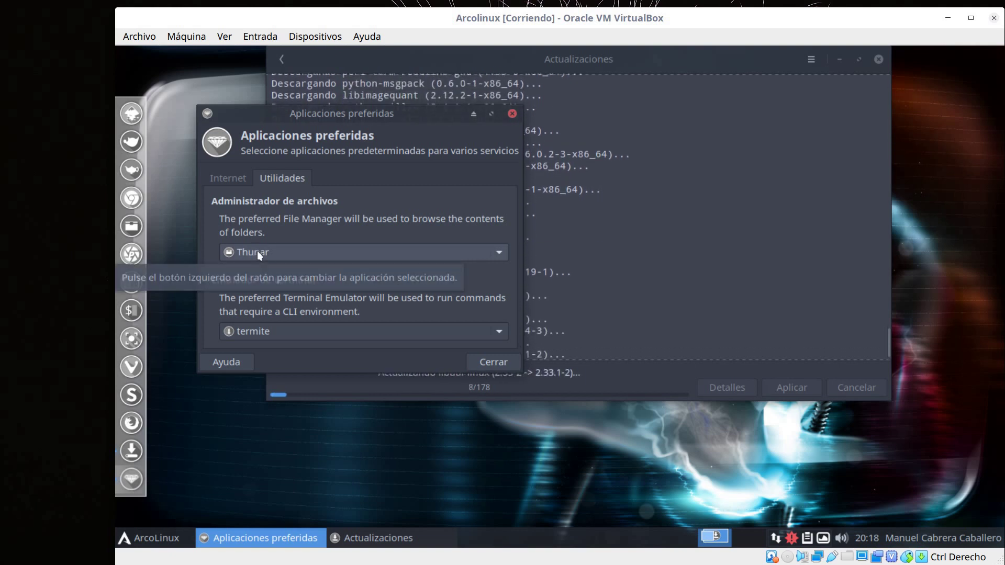
Browse the Documentos folder in the file manager, and close both that window and Aplicaciones preferidas.
{"action": "left_click", "coordinate": [147, 228]}
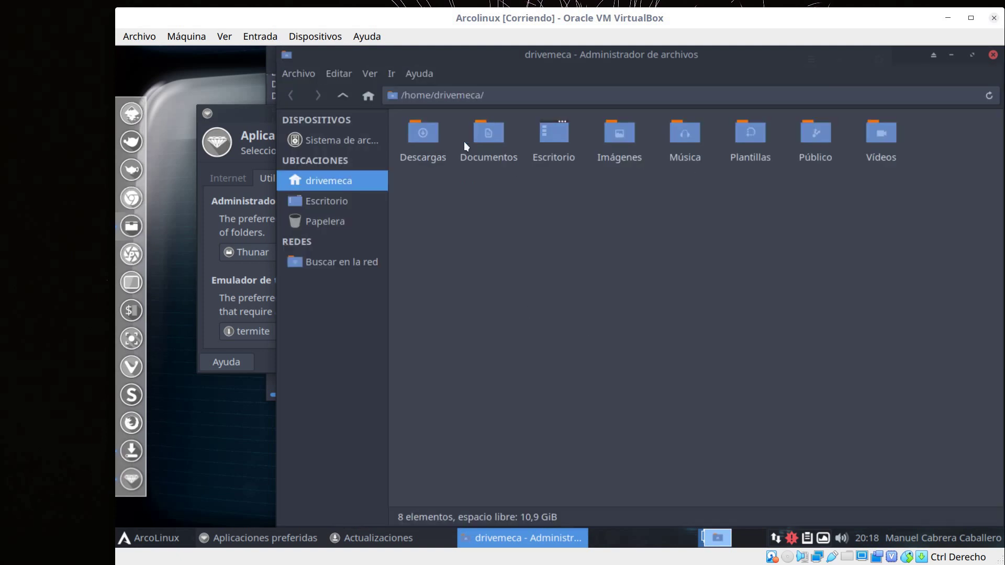
{"action": "double_click", "coordinate": [488, 132]}
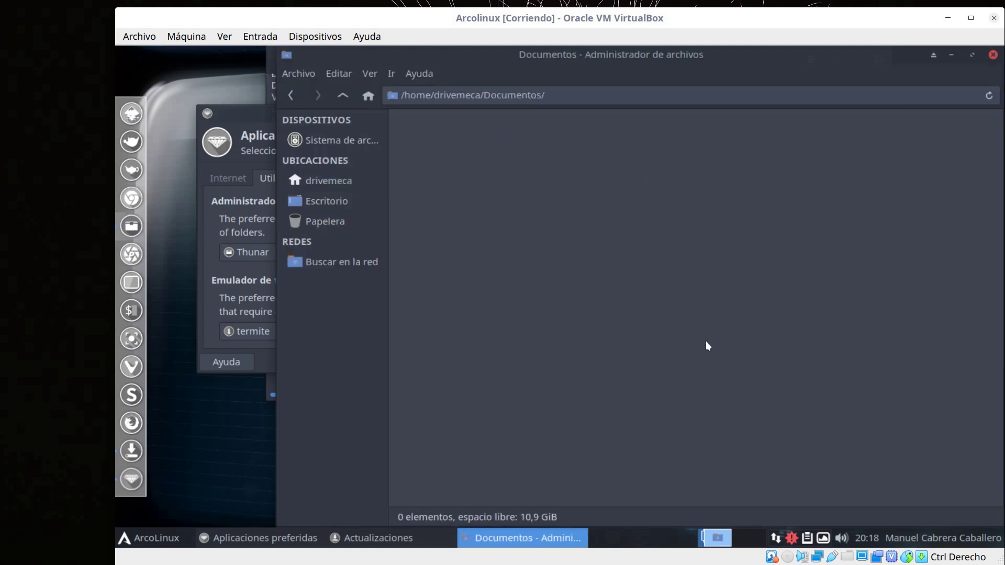
{"action": "left_click", "coordinate": [994, 56]}
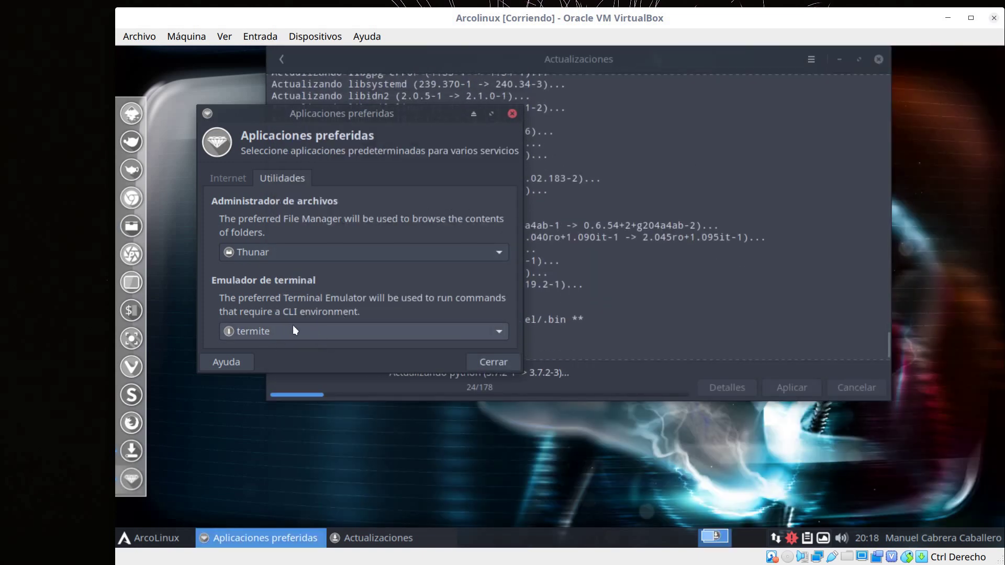
{"action": "left_click", "coordinate": [494, 363]}
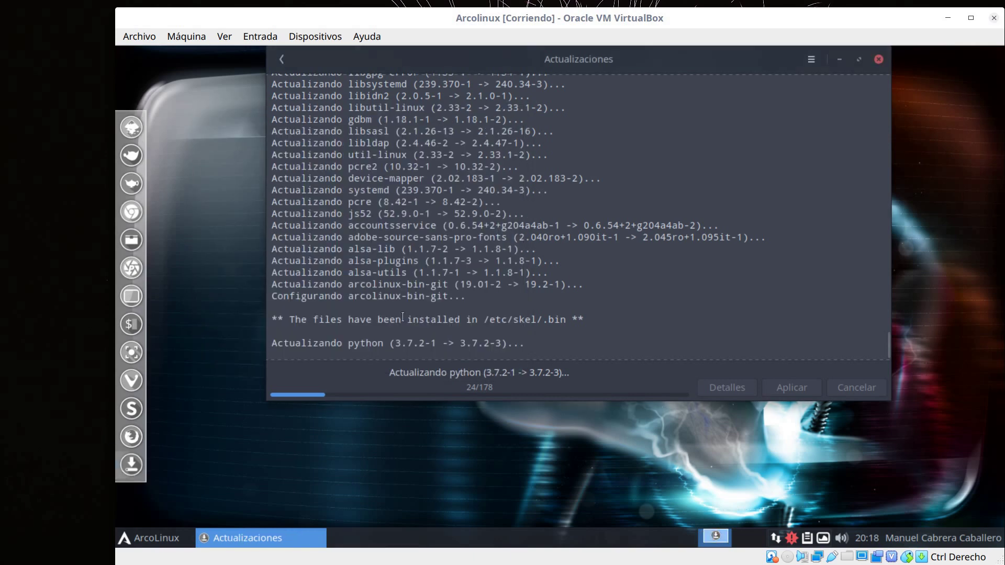
Launch the default web browser, restarting Firefox from the crash reporter, and close its privacy notice tab.
{"action": "left_click", "coordinate": [154, 541]}
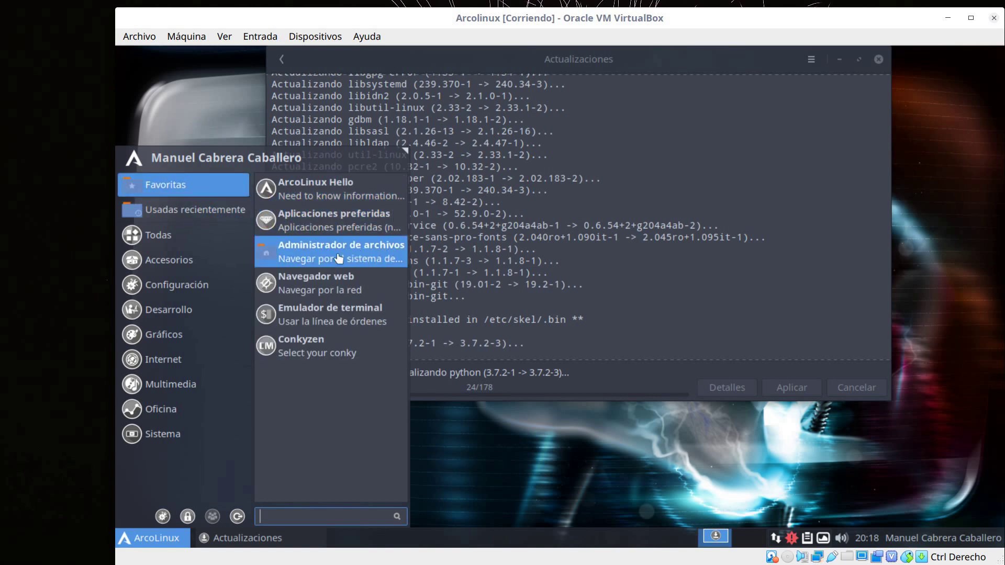
{"action": "left_click", "coordinate": [317, 283]}
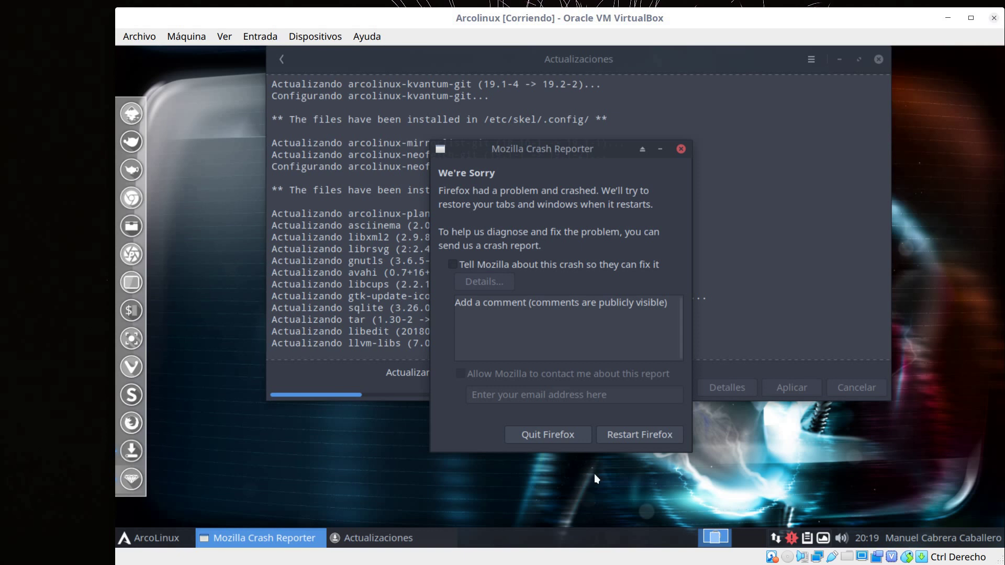
{"action": "left_click", "coordinate": [621, 437]}
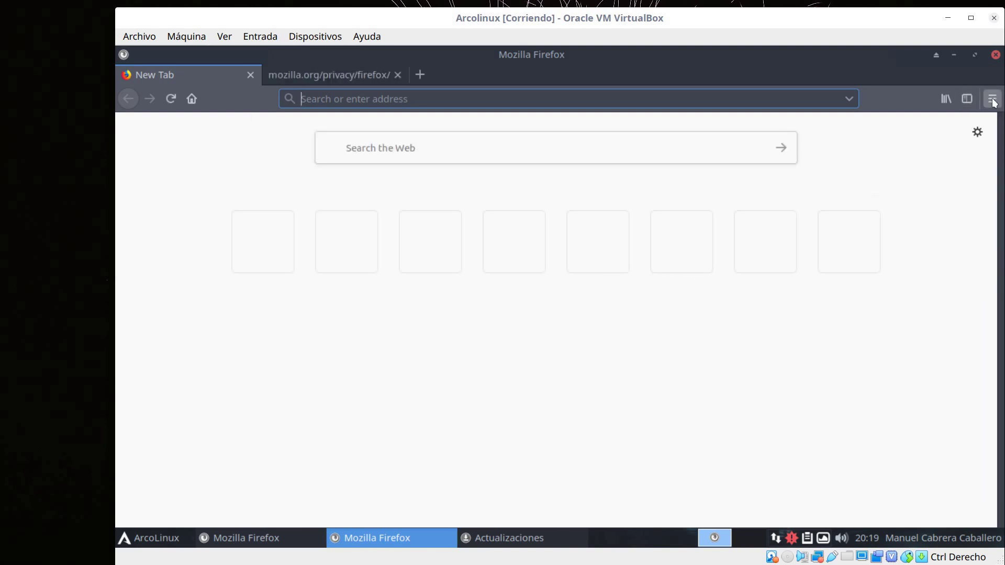
{"action": "left_click", "coordinate": [398, 74]}
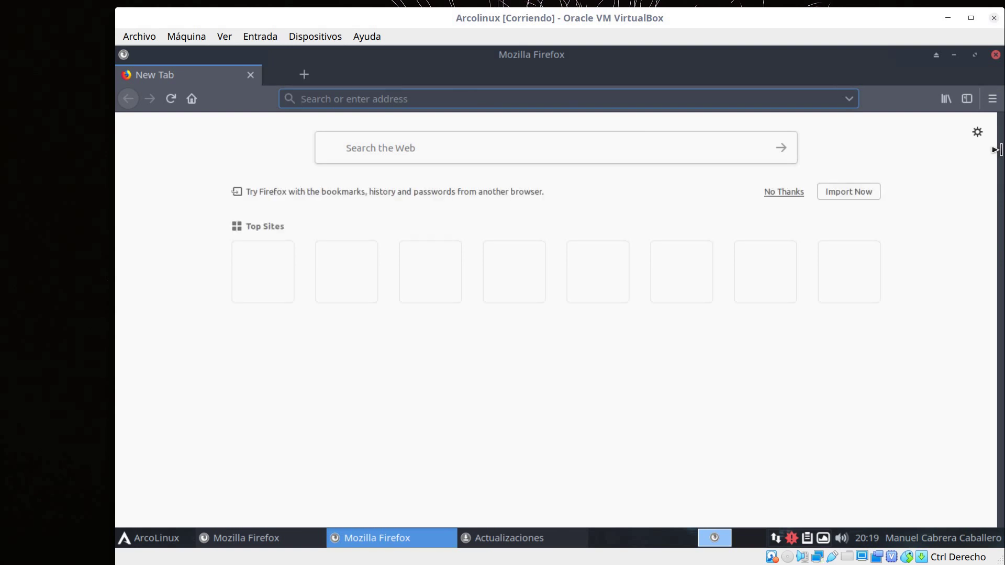
Check the version information in About Firefox and close all Firefox windows.
{"action": "left_click", "coordinate": [992, 99]}
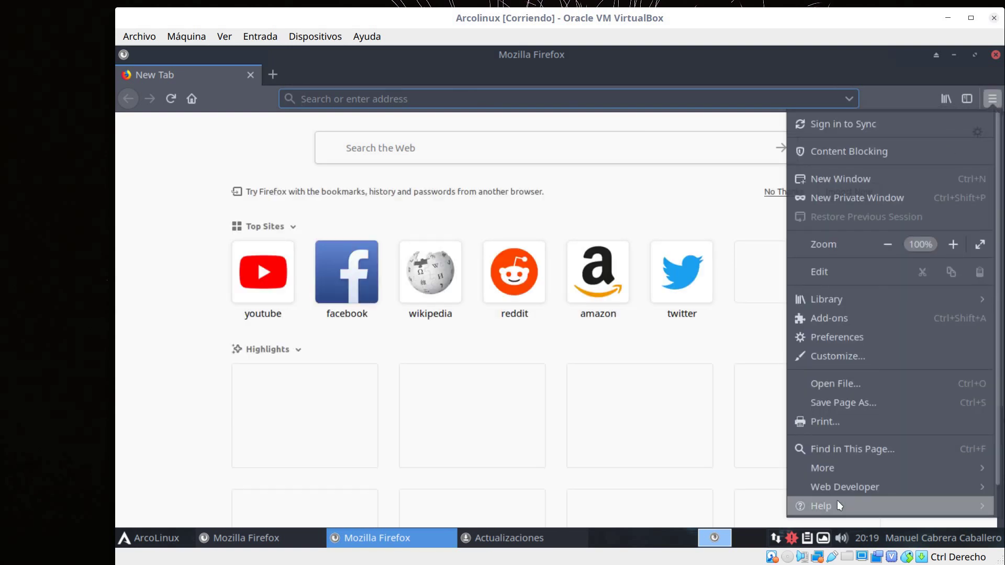
{"action": "left_click", "coordinate": [819, 505]}
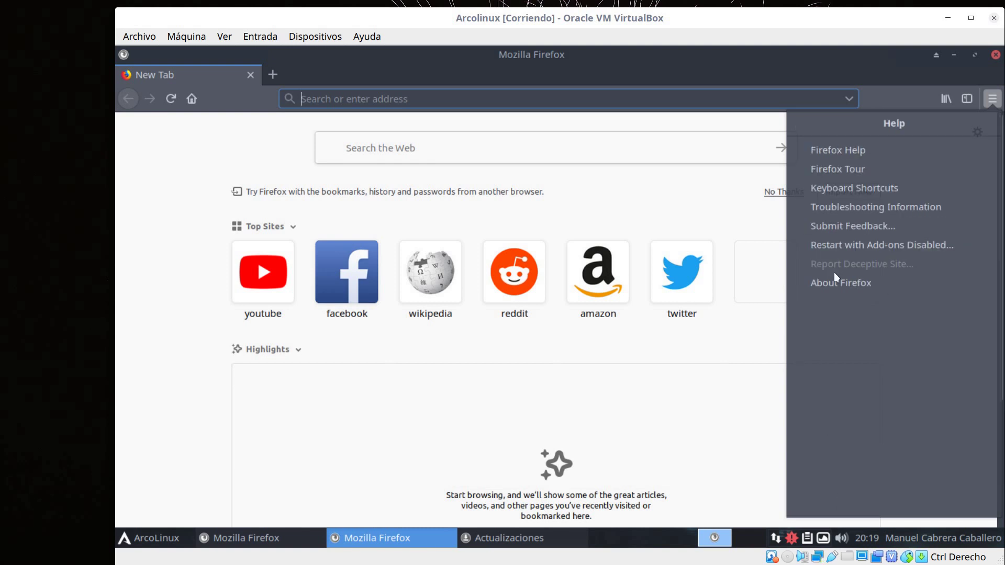
{"action": "left_click", "coordinate": [887, 377]}
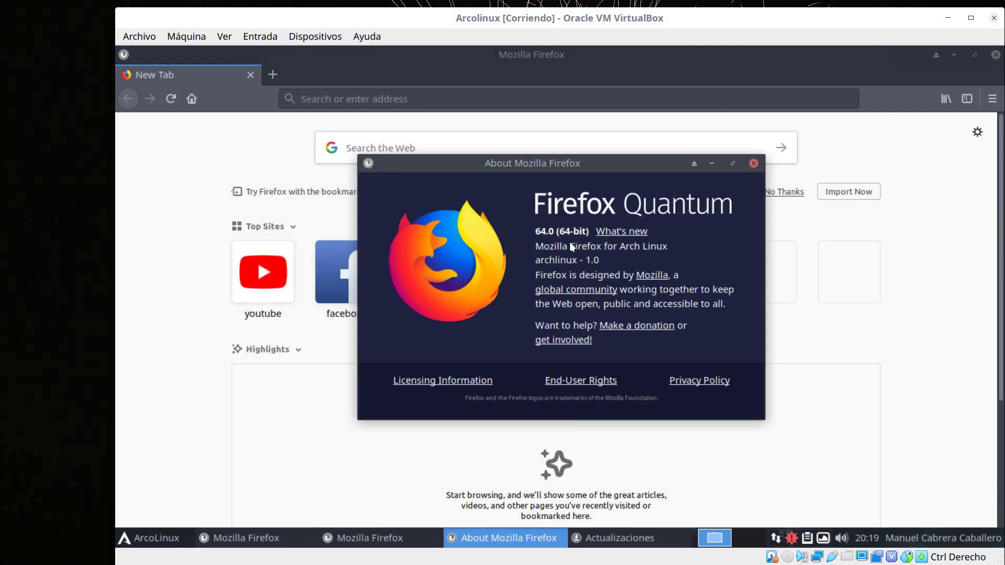
{"action": "left_click", "coordinate": [754, 164]}
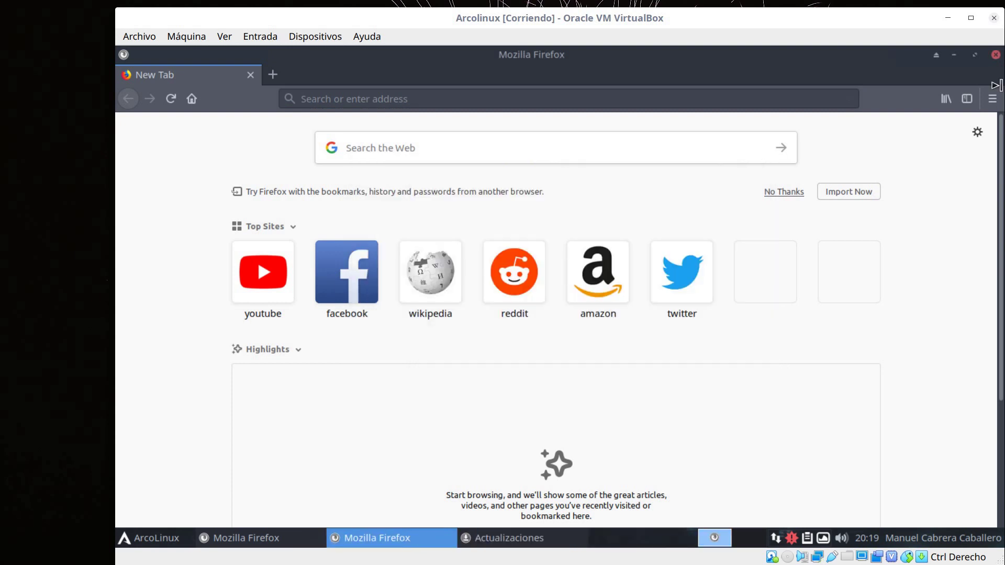
{"action": "left_click", "coordinate": [997, 55]}
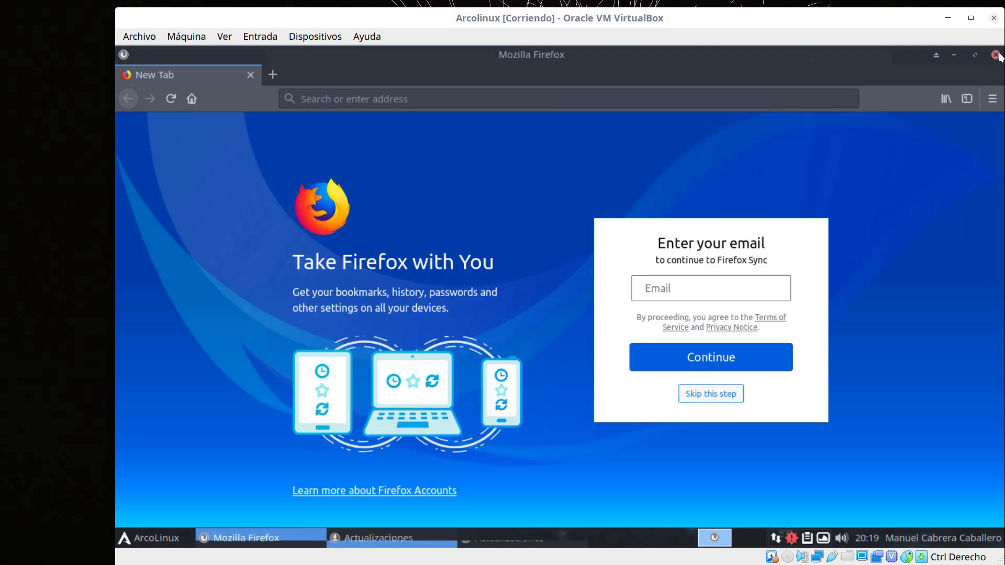
{"action": "left_click", "coordinate": [996, 55]}
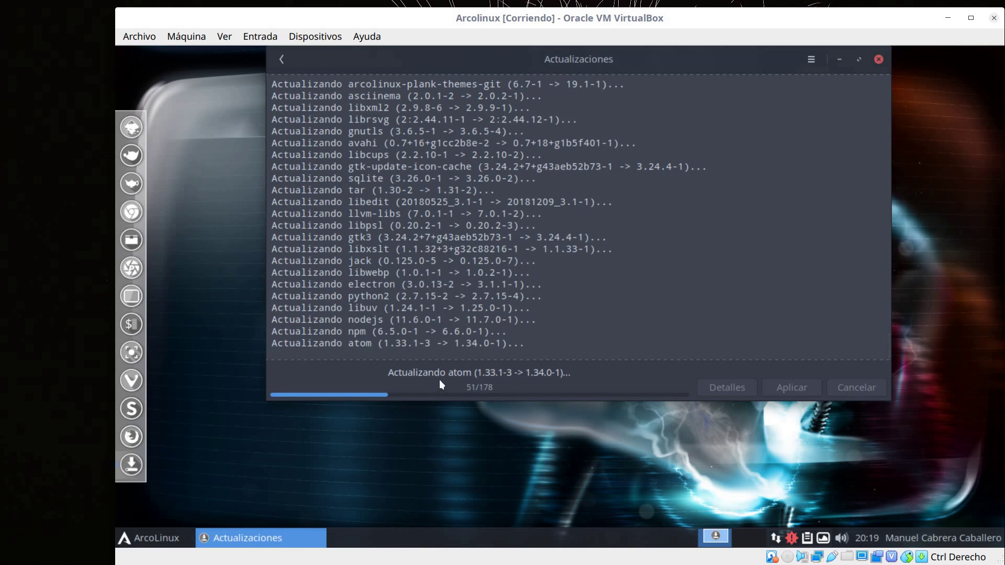
Enable the home folder's .conkyrc desktop widget with Conkyzen and restart the closed Menú Whisker panel plugin.
{"action": "left_click", "coordinate": [141, 538]}
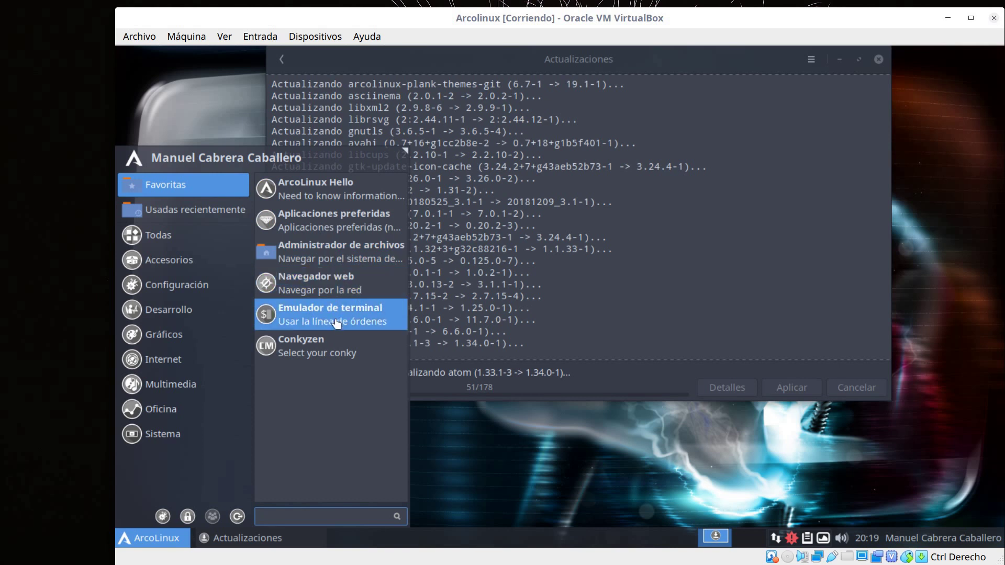
{"action": "left_click", "coordinate": [323, 351]}
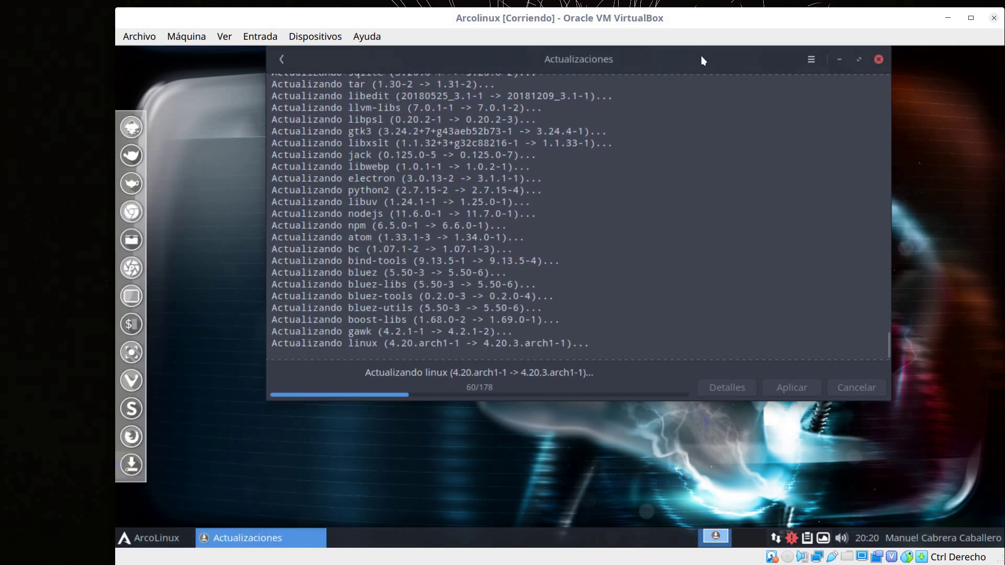
{"action": "left_click_drag", "start_coordinate": [696, 58], "coordinate": [585, 57]}
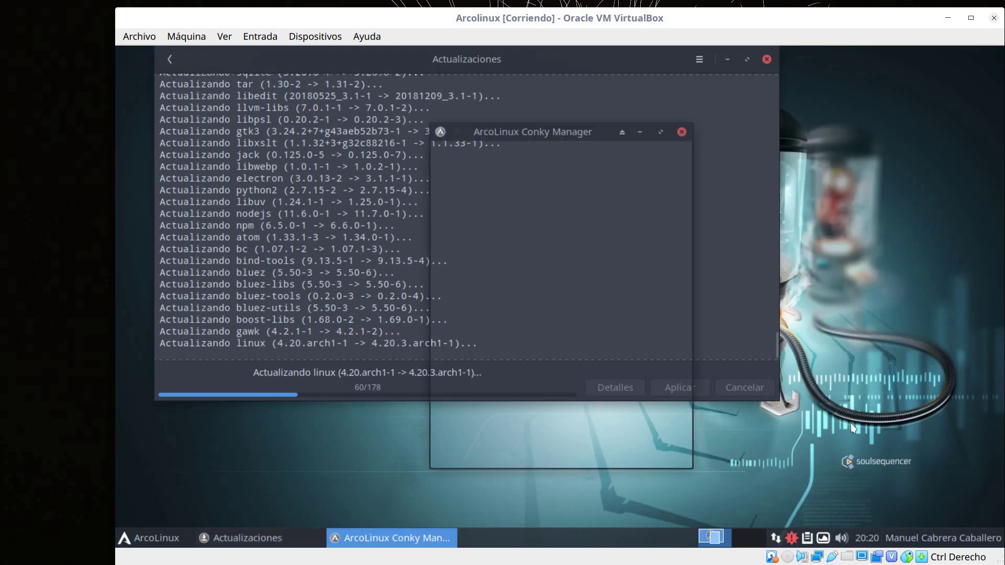
{"action": "left_click_drag", "start_coordinate": [563, 130], "coordinate": [530, 118]}
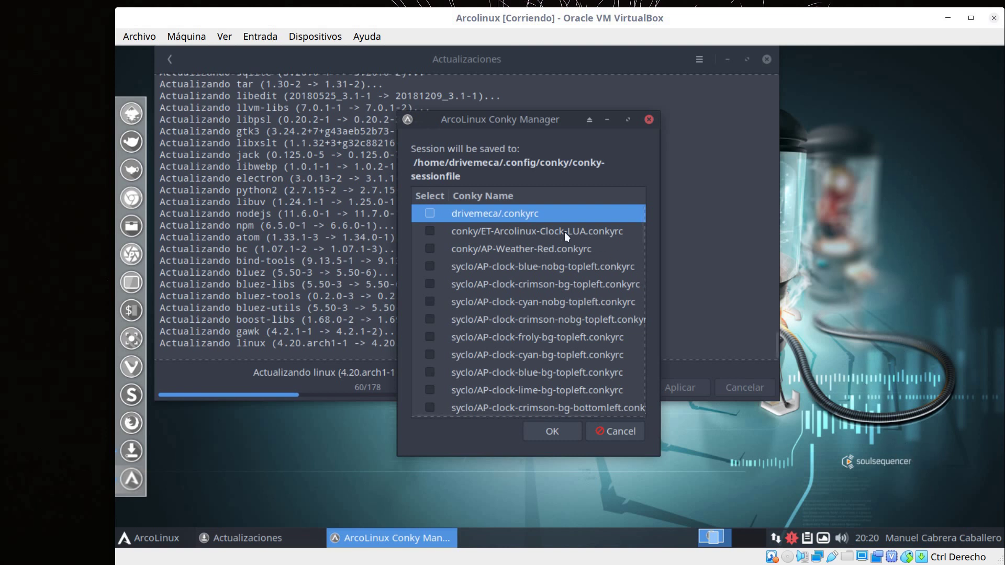
{"action": "left_click", "coordinate": [429, 213]}
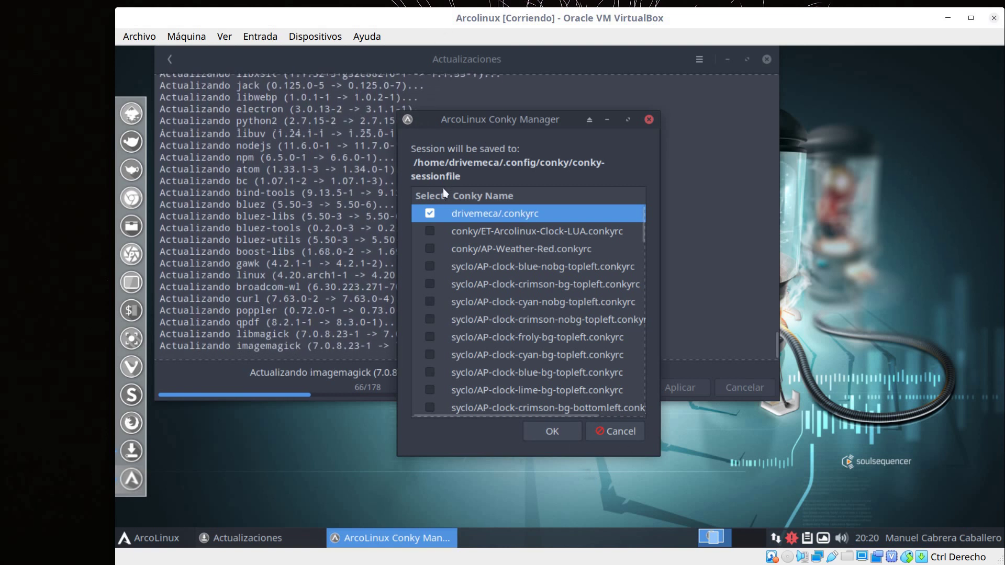
{"action": "left_click", "coordinate": [553, 430]}
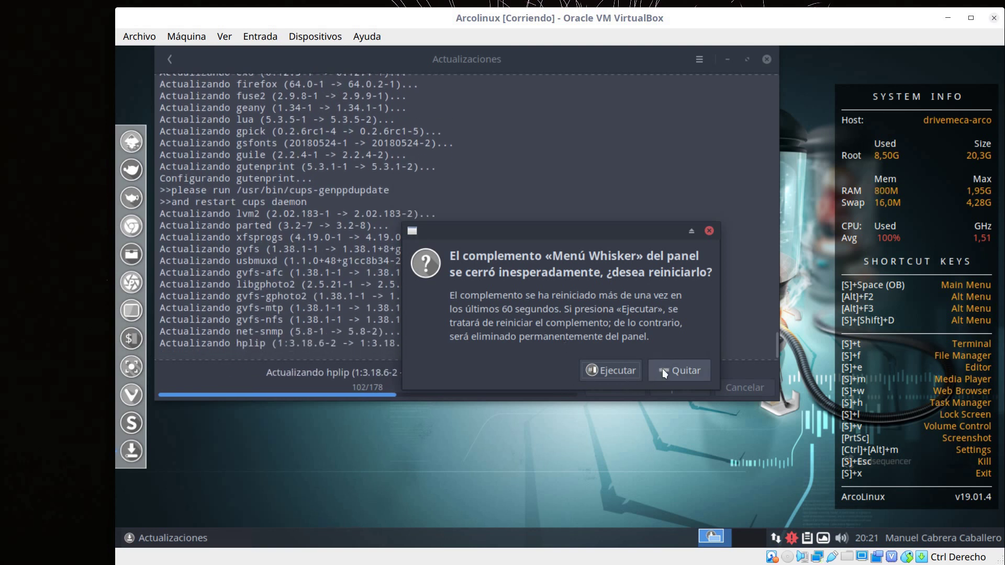
{"action": "left_click", "coordinate": [627, 371]}
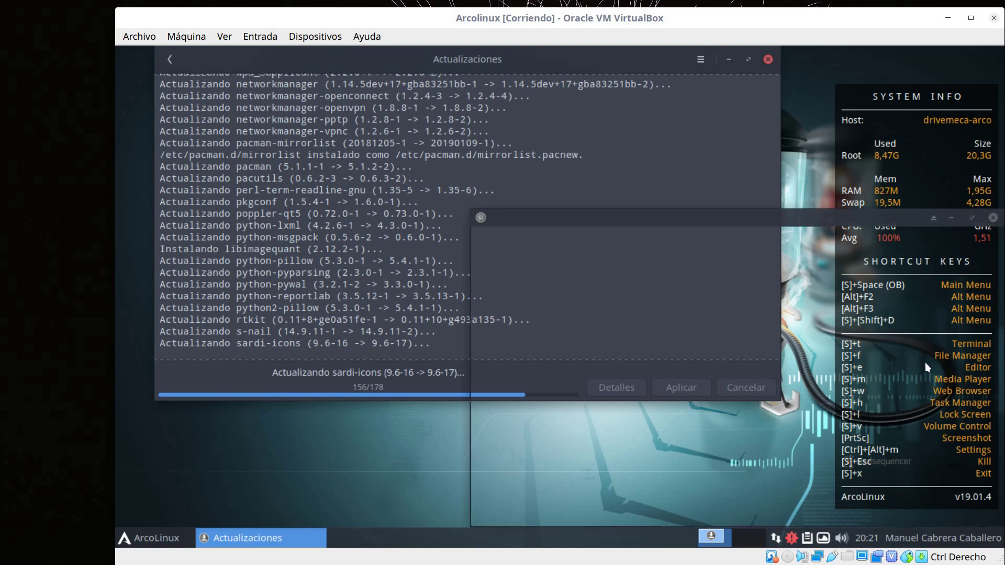
Open a terminal to review the ArcoLinux system information summary, and close it.
{"action": "key", "text": "super+t"}
{"action": "left_click_drag", "start_coordinate": [776, 215], "coordinate": [648, 127]}
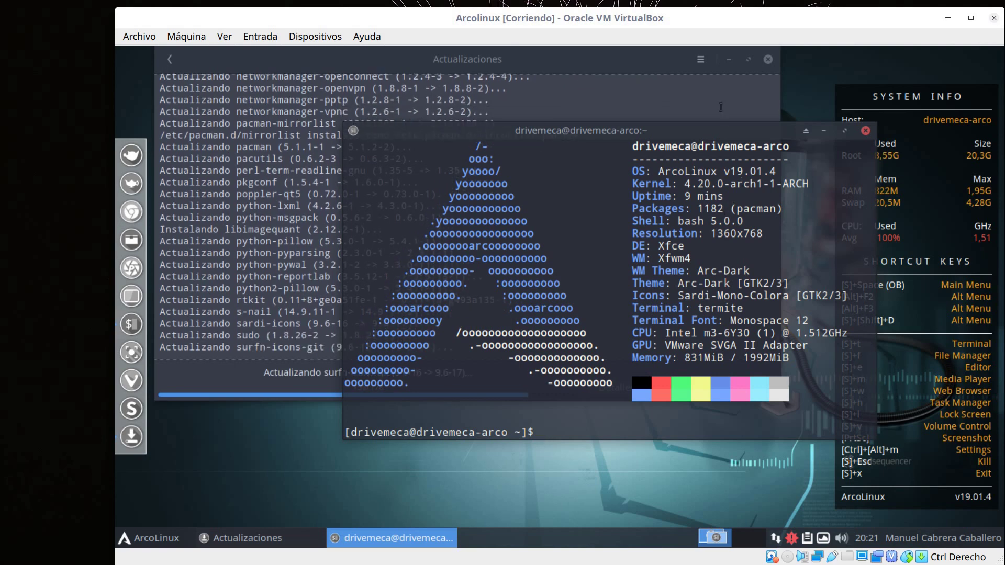
{"action": "left_click_drag", "start_coordinate": [697, 131], "coordinate": [631, 162]}
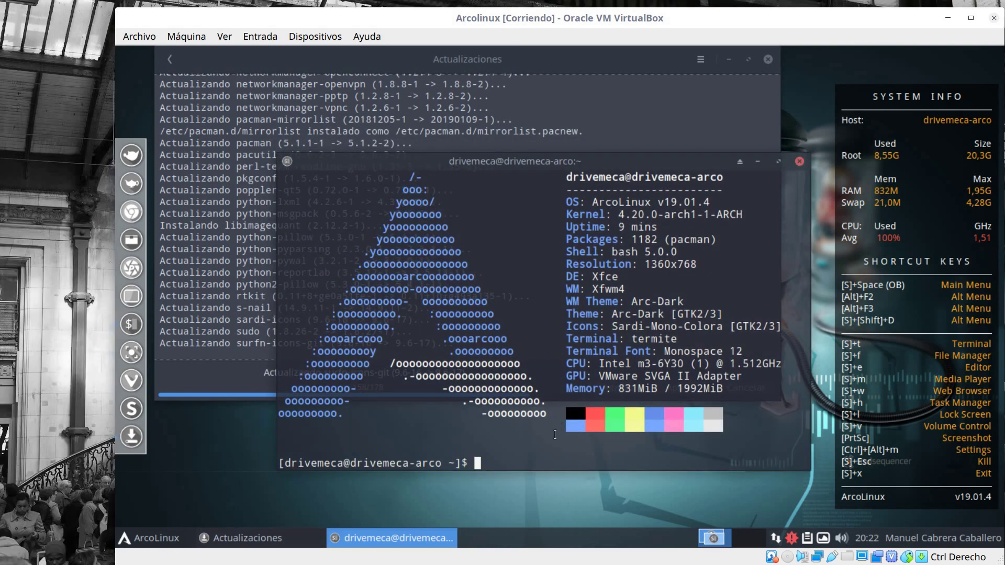
{"action": "left_click", "coordinate": [798, 162]}
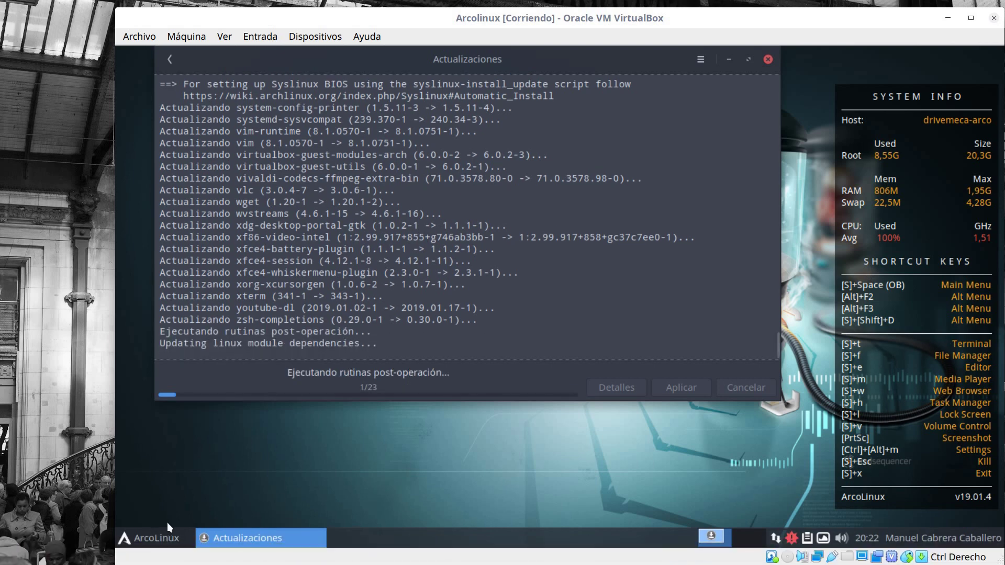
Apply the syclo/AP-clock-cyan-nobg-topleft.conkyrc widget with Conkyzen and shift the Actualizaciones window aside.
{"action": "left_click", "coordinate": [151, 535]}
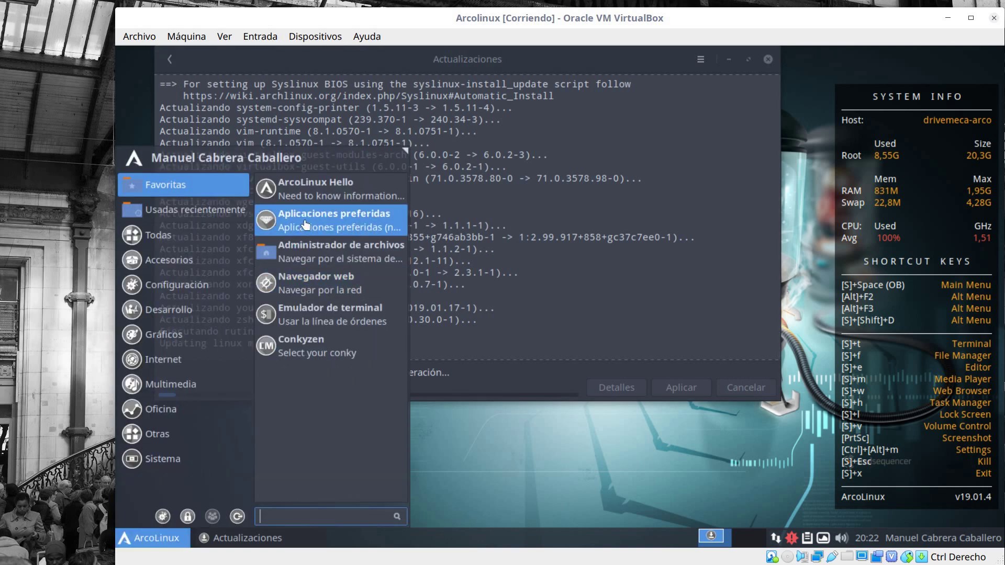
{"action": "left_click", "coordinate": [308, 346]}
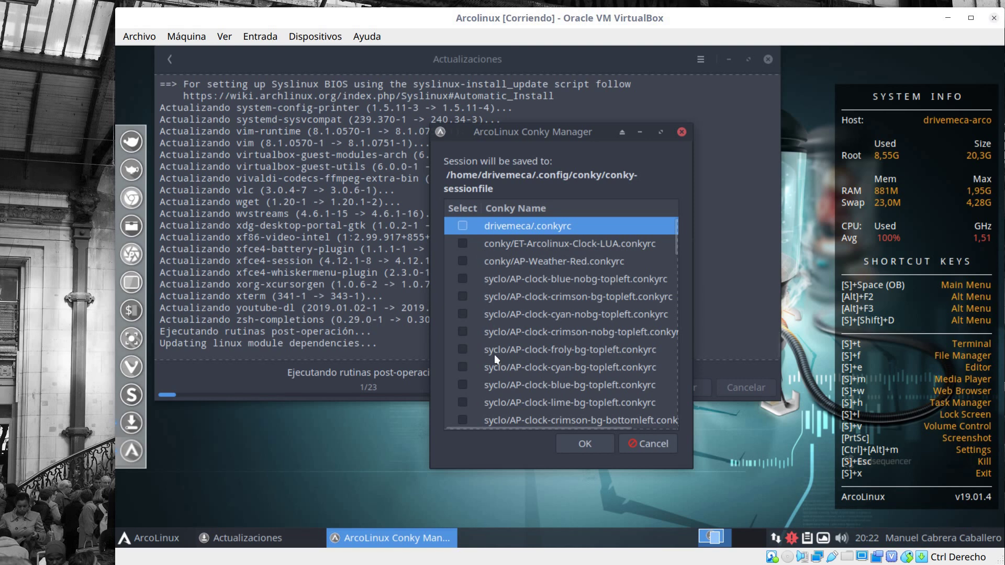
{"action": "left_click", "coordinate": [463, 315]}
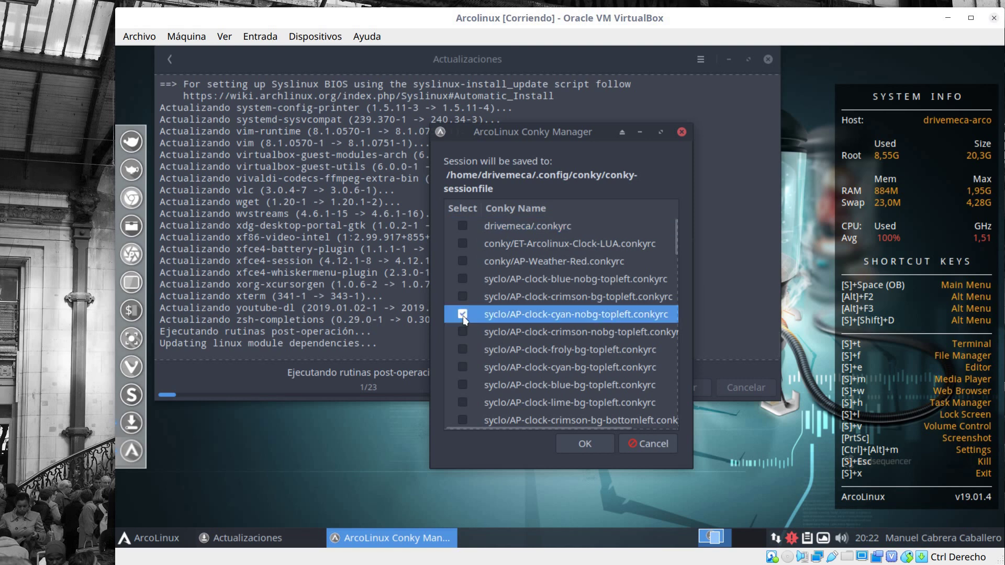
{"action": "left_click", "coordinate": [585, 443]}
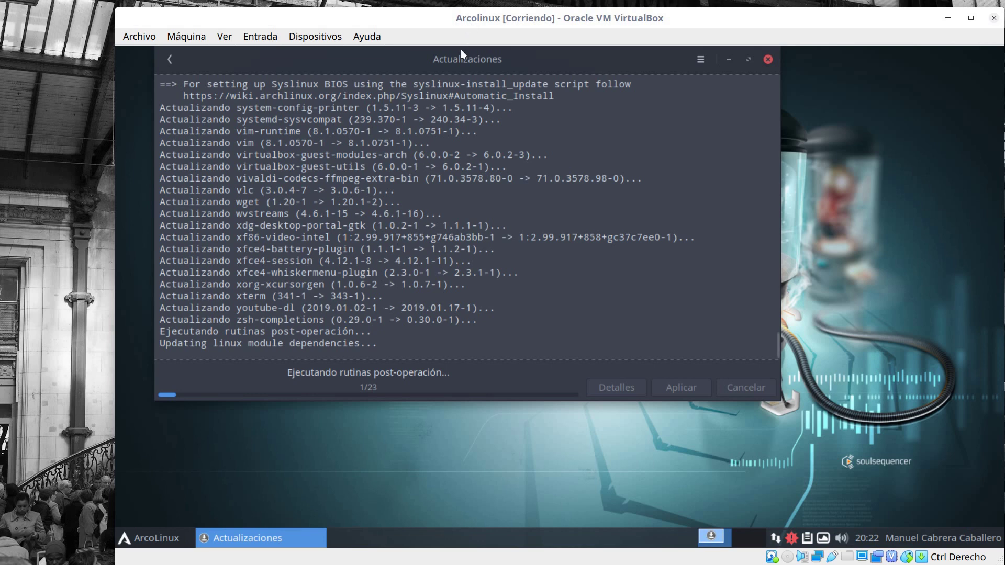
{"action": "left_click_drag", "start_coordinate": [456, 64], "coordinate": [427, 63]}
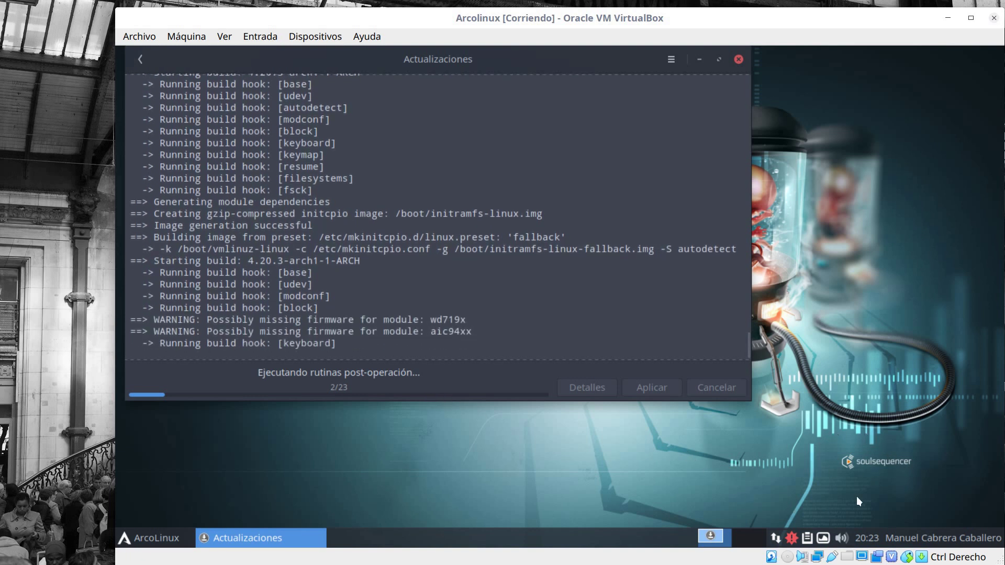
Replace the cyan clock widget with syclo/AP-clock-crimson-bg-topleft.conkyrc in Conky Manager.
{"action": "left_click", "coordinate": [162, 537]}
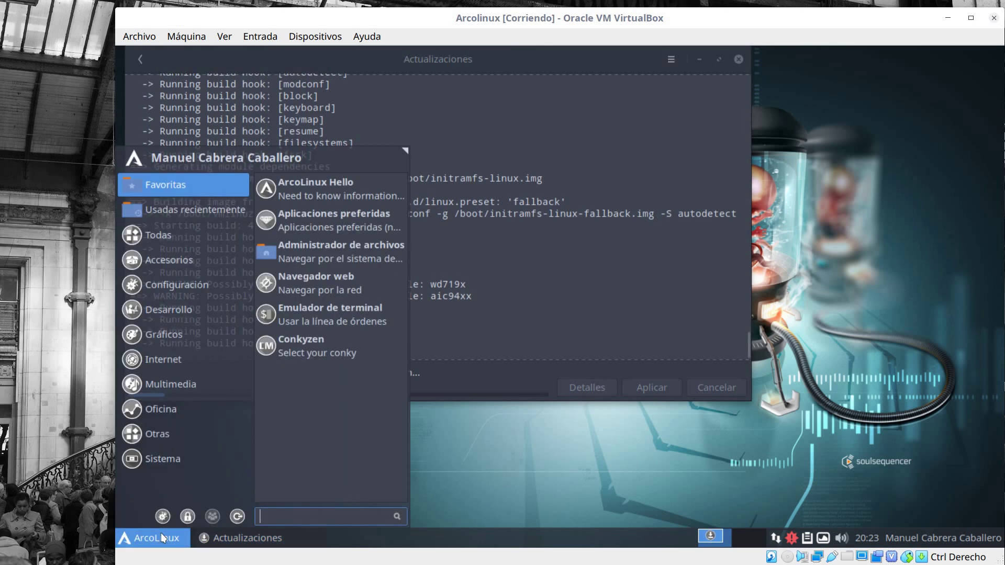
{"action": "left_click", "coordinate": [325, 343]}
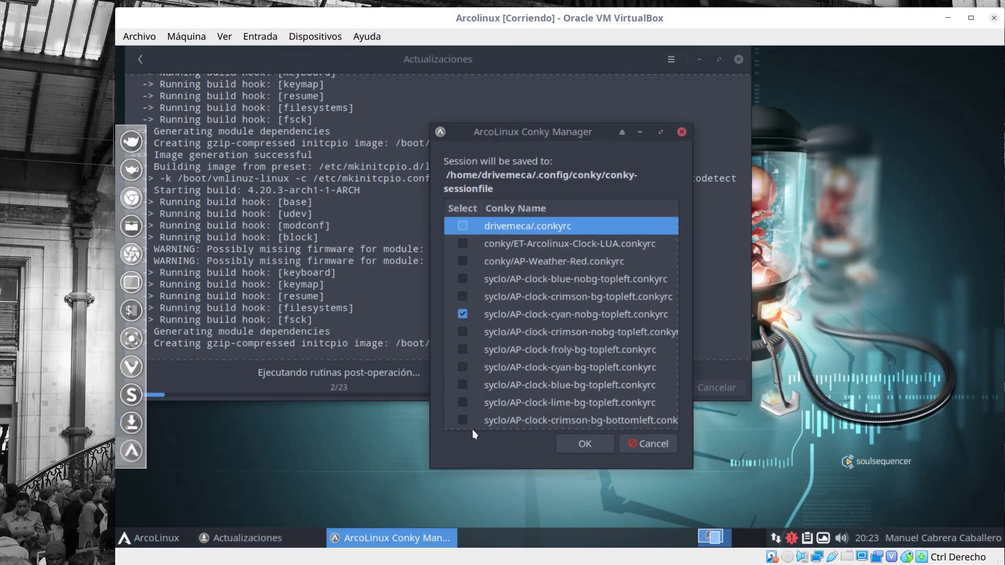
{"action": "left_click", "coordinate": [461, 313]}
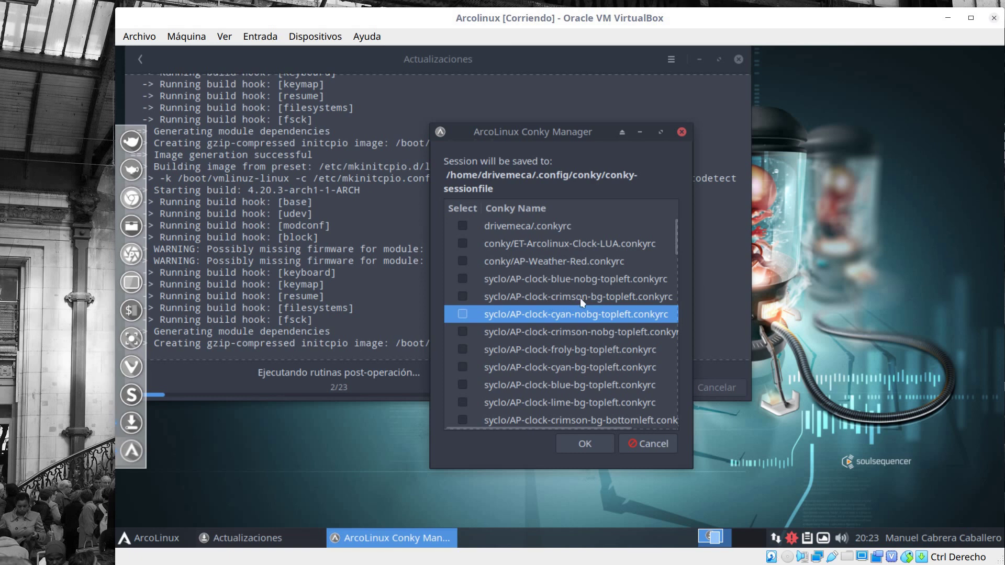
{"action": "left_click", "coordinate": [462, 297]}
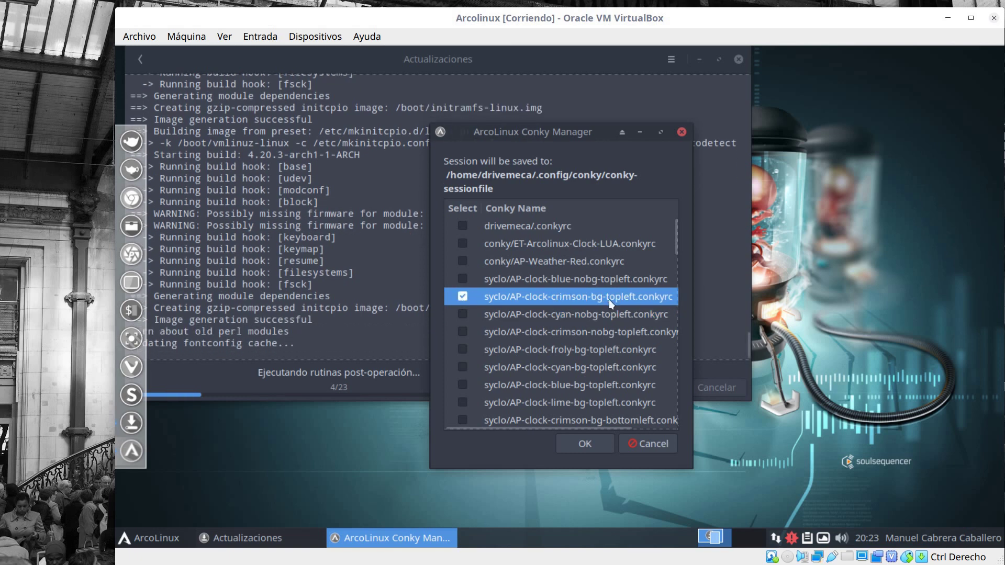
{"action": "left_click", "coordinate": [589, 443]}
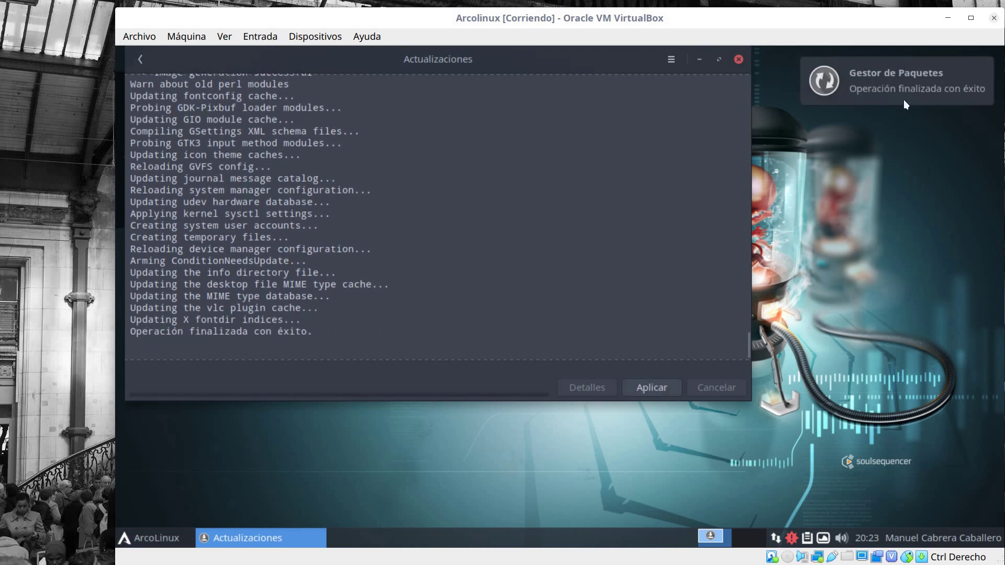
Dismiss the finished update details, return to the update overview, and close the Actualizaciones window.
{"action": "left_click", "coordinate": [660, 389]}
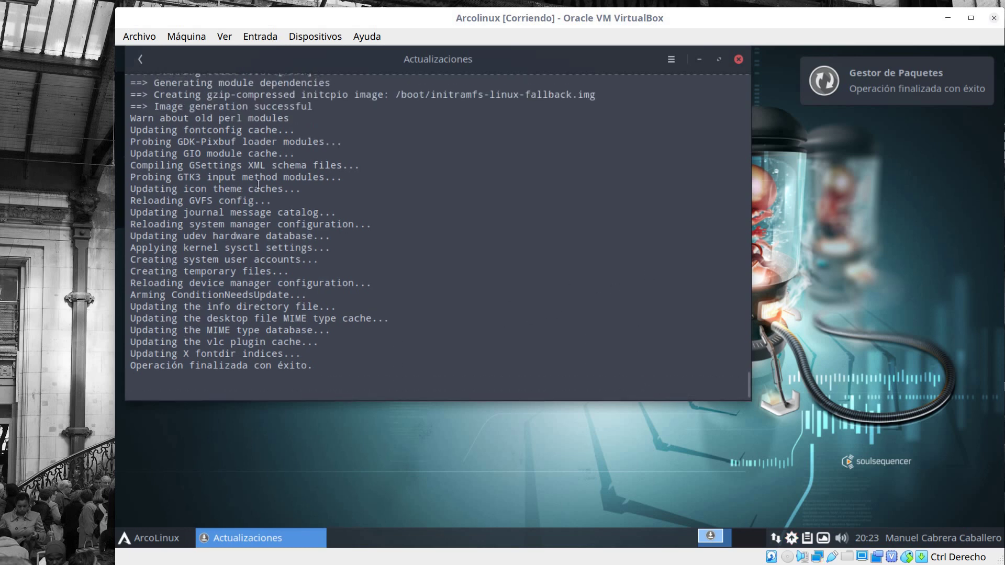
{"action": "left_click", "coordinate": [144, 64]}
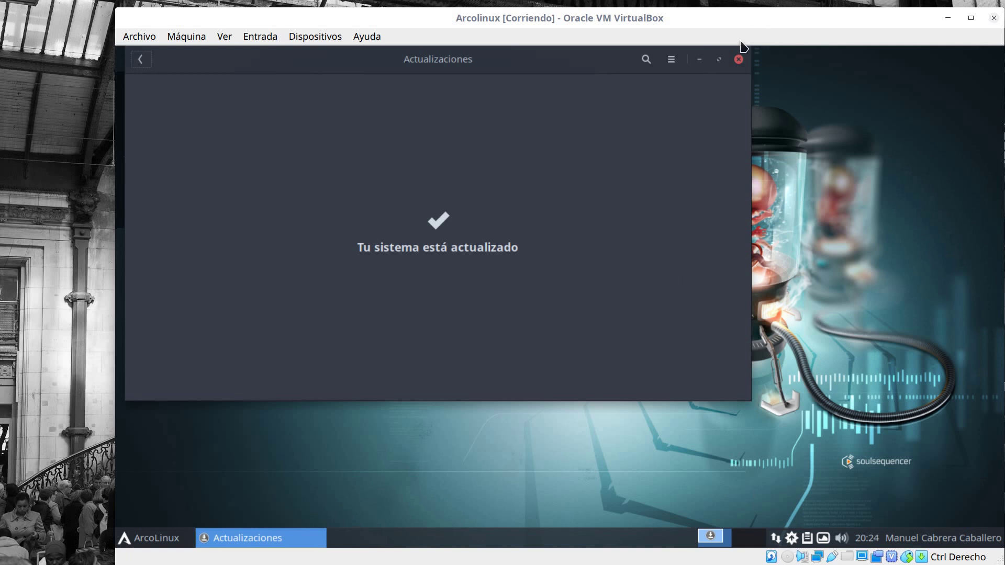
{"action": "left_click", "coordinate": [737, 60]}
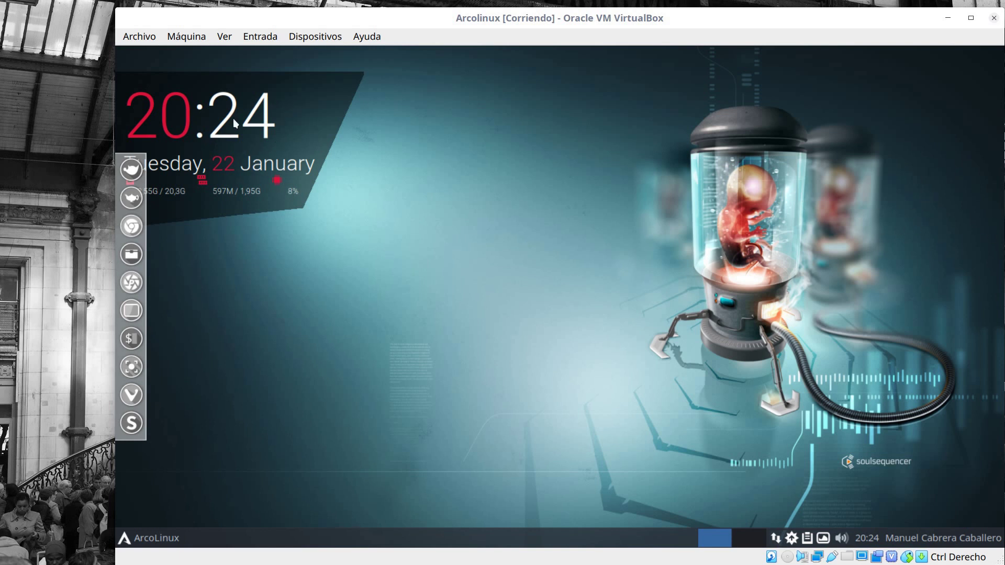
Replace the crimson clock widget with conky/JA-Thin-Time.conkyrc in Conky Manager.
{"action": "left_click", "coordinate": [147, 542]}
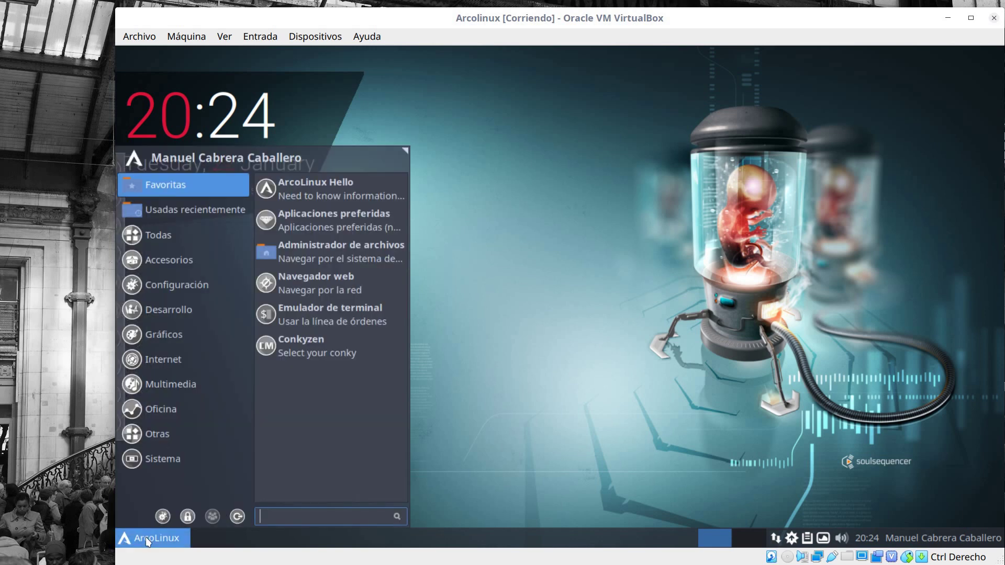
{"action": "left_click", "coordinate": [331, 349]}
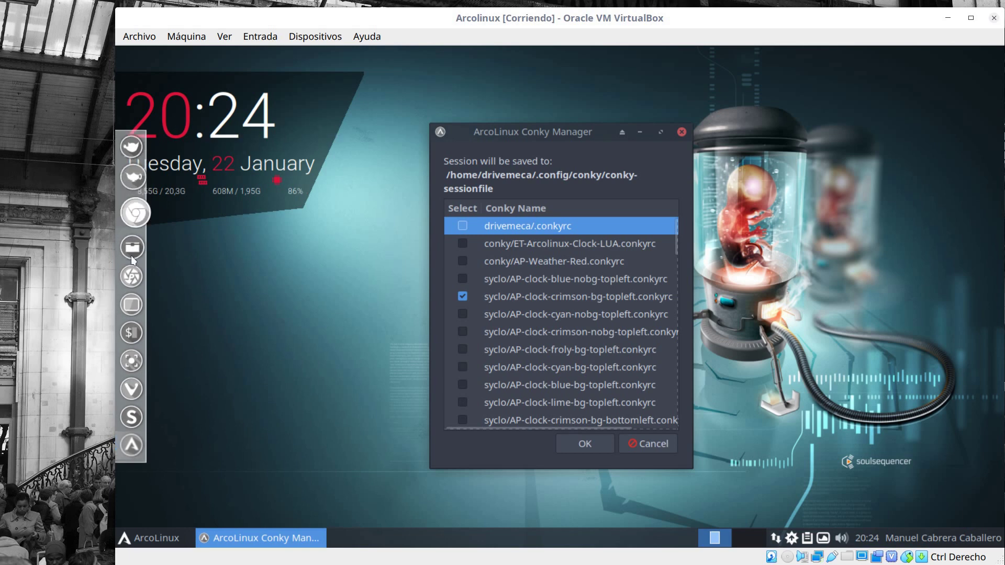
{"action": "left_click", "coordinate": [462, 296]}
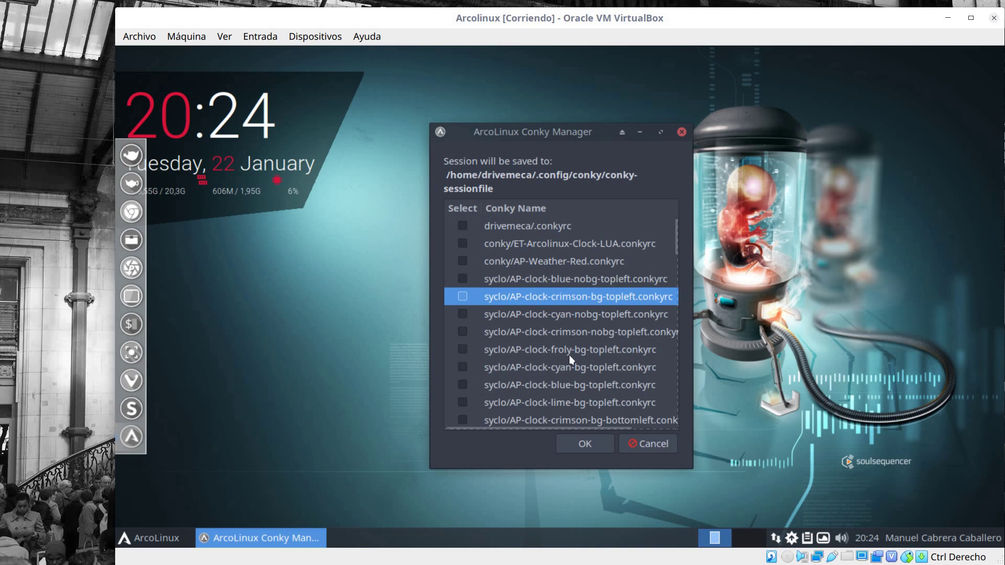
{"action": "scroll", "coordinate": [578, 345], "scroll_direction": "down", "scroll_amount": 3}
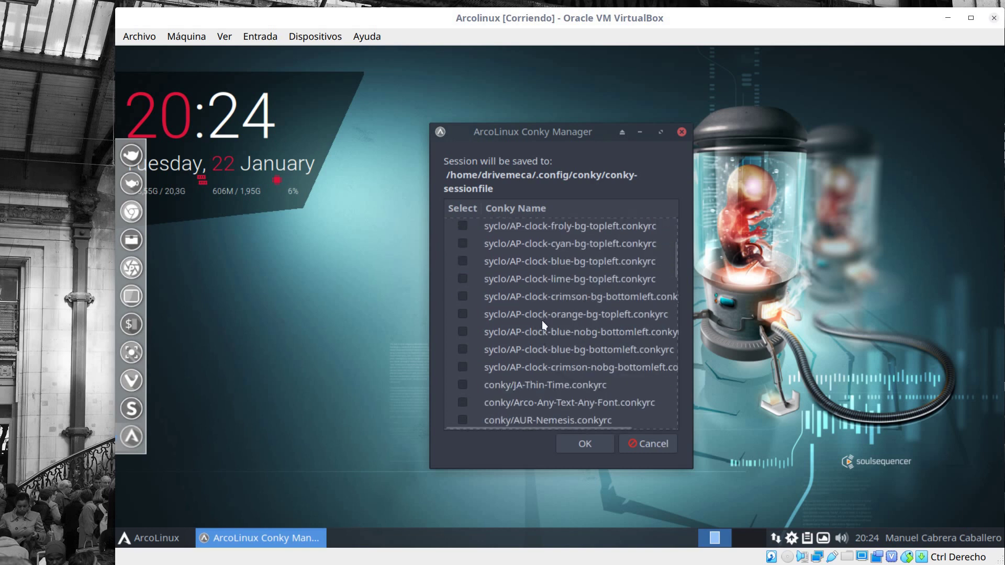
{"action": "scroll", "coordinate": [542, 320], "scroll_direction": "down", "scroll_amount": 1}
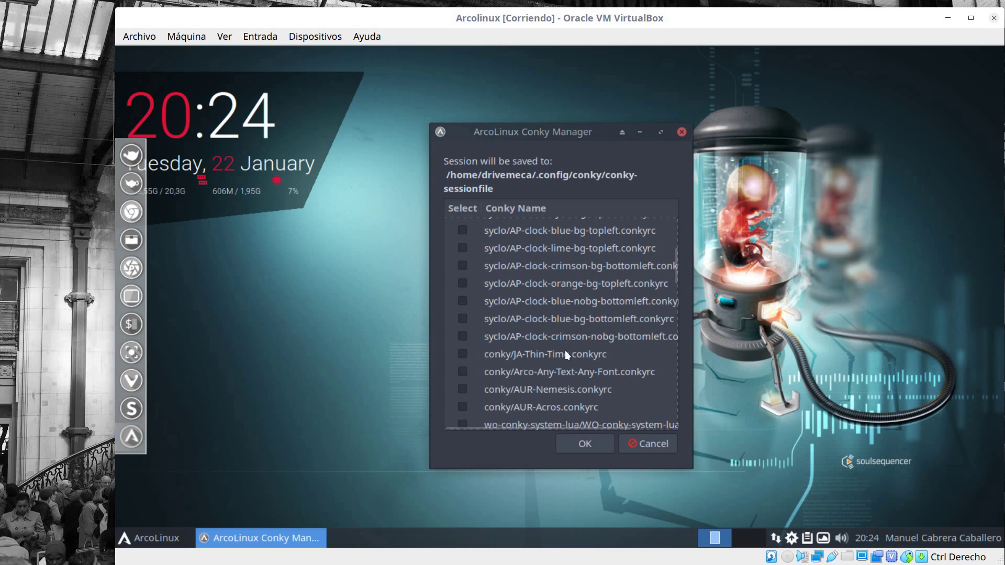
{"action": "left_click", "coordinate": [530, 354]}
{"action": "left_click", "coordinate": [462, 354]}
{"action": "left_click", "coordinate": [580, 443]}
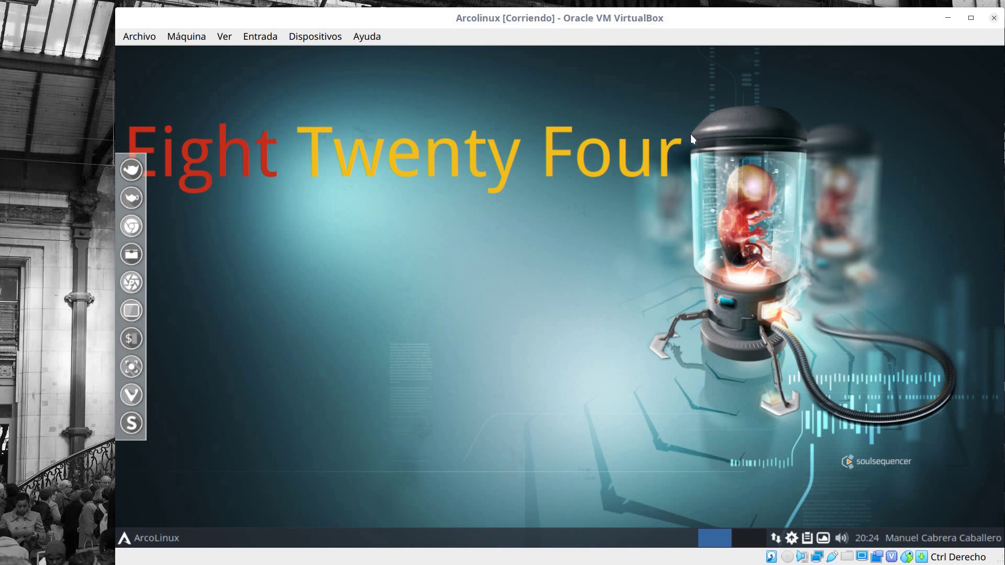
Replace the conky/JA-Thin-Time.conkyrc widget with conky/AUR-Allinone.conkyrc using Conkyzen.
{"action": "left_click", "coordinate": [148, 536]}
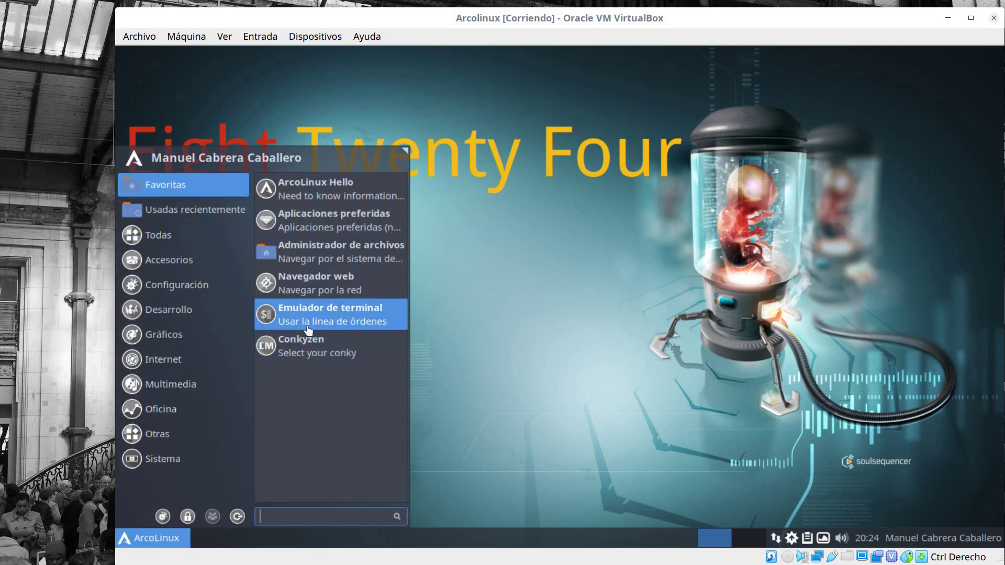
{"action": "left_click", "coordinate": [313, 352]}
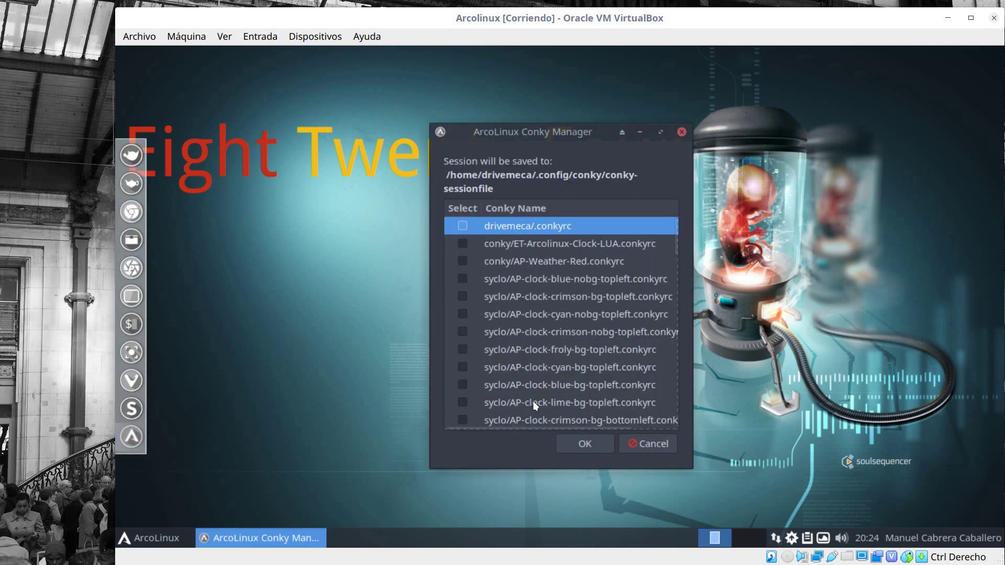
{"action": "scroll", "coordinate": [604, 316], "scroll_direction": "down", "scroll_amount": 5}
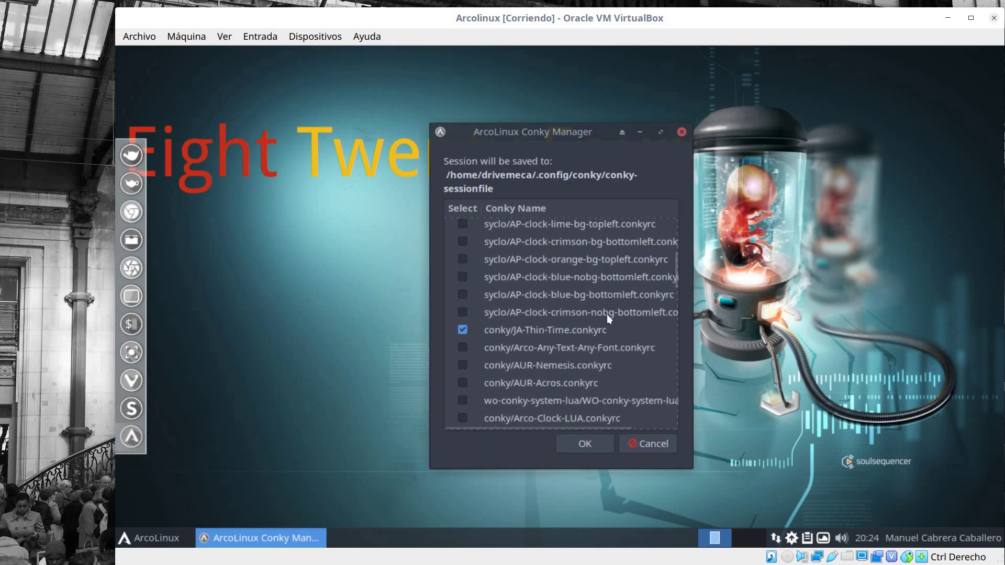
{"action": "left_click", "coordinate": [548, 320]}
{"action": "left_click", "coordinate": [462, 323]}
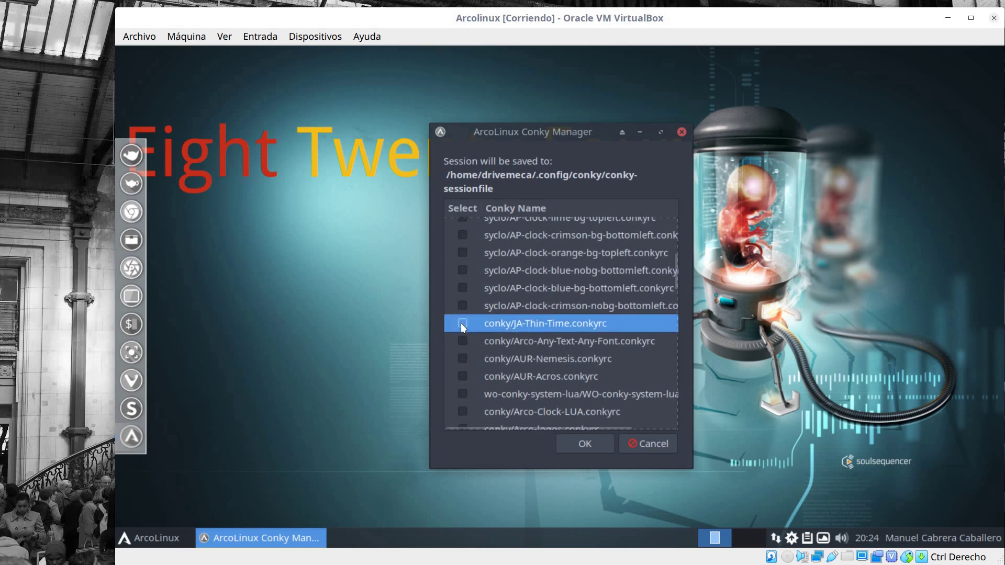
{"action": "scroll", "coordinate": [592, 296], "scroll_direction": "down", "scroll_amount": 2}
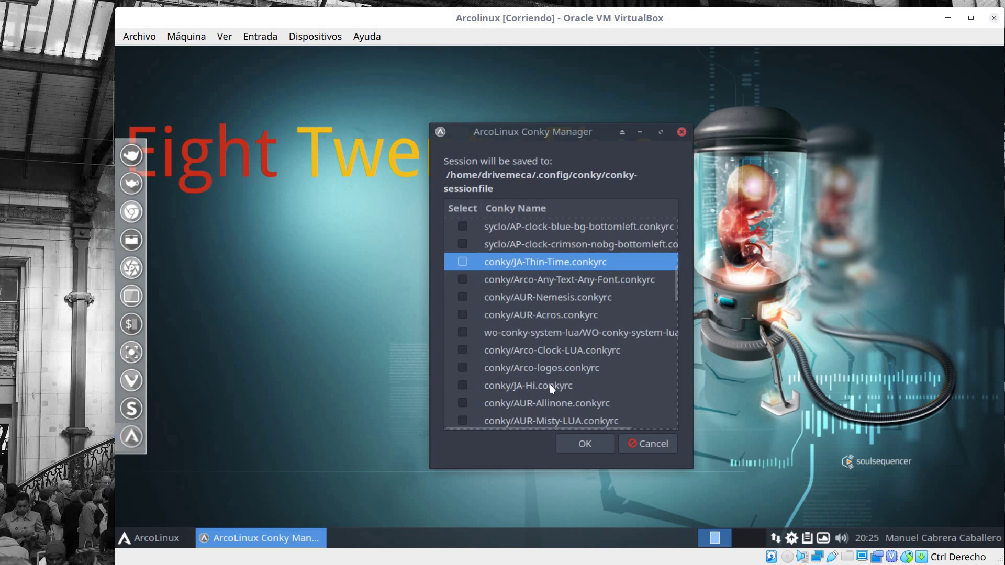
{"action": "scroll", "coordinate": [590, 312], "scroll_direction": "down", "scroll_amount": 1}
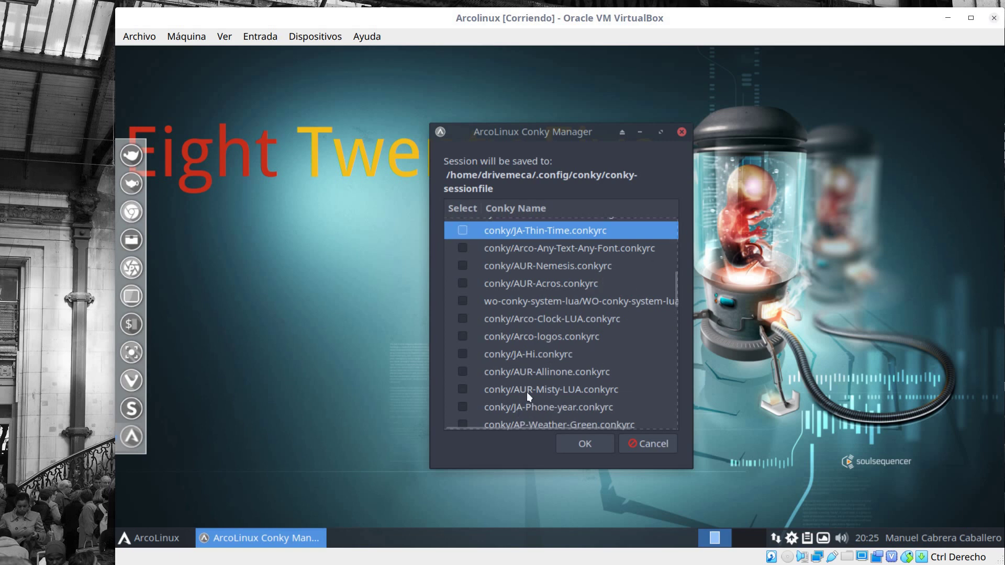
{"action": "left_click", "coordinate": [470, 377]}
{"action": "left_click", "coordinate": [462, 371]}
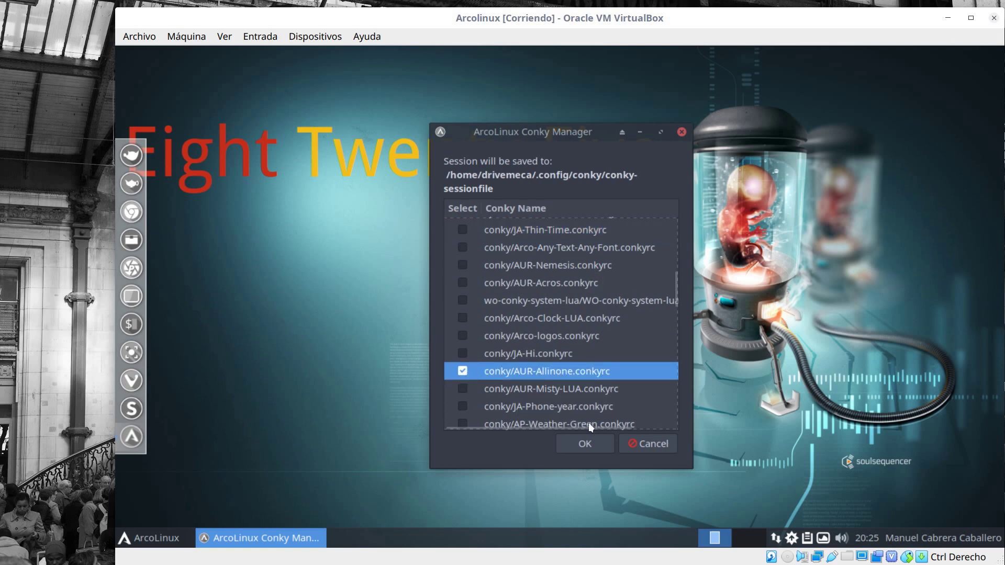
{"action": "left_click", "coordinate": [590, 443]}
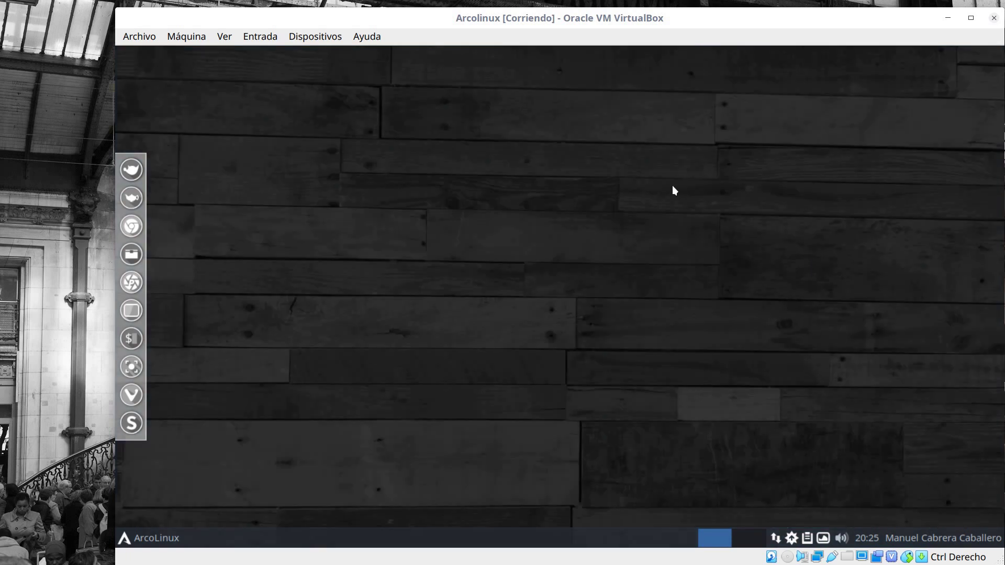
Check the second workspace, return to the first, and look through the application categories from Usadas recientemente to Sistema.
{"action": "key", "text": "ctrl+alt+Right"}
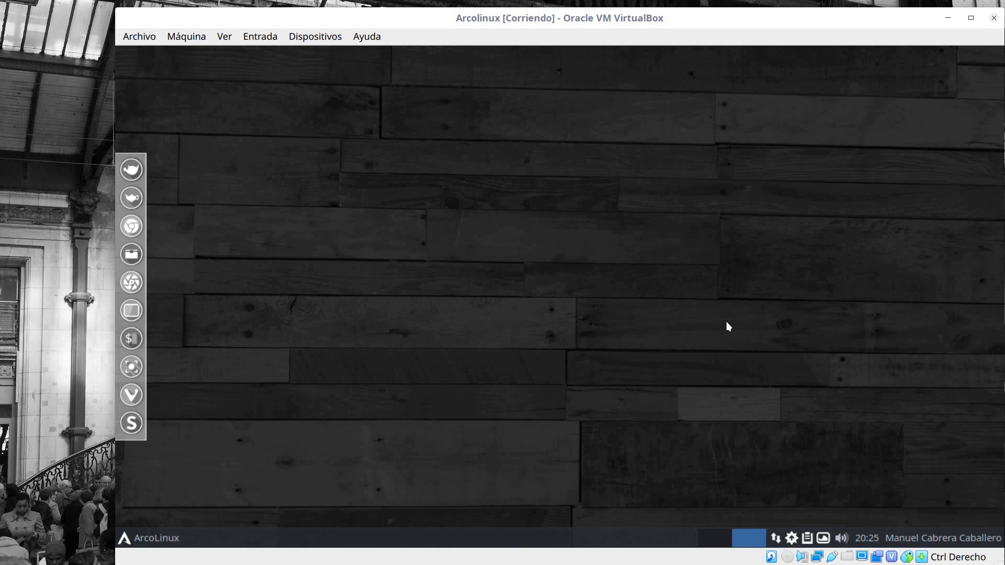
{"action": "left_click", "coordinate": [721, 536]}
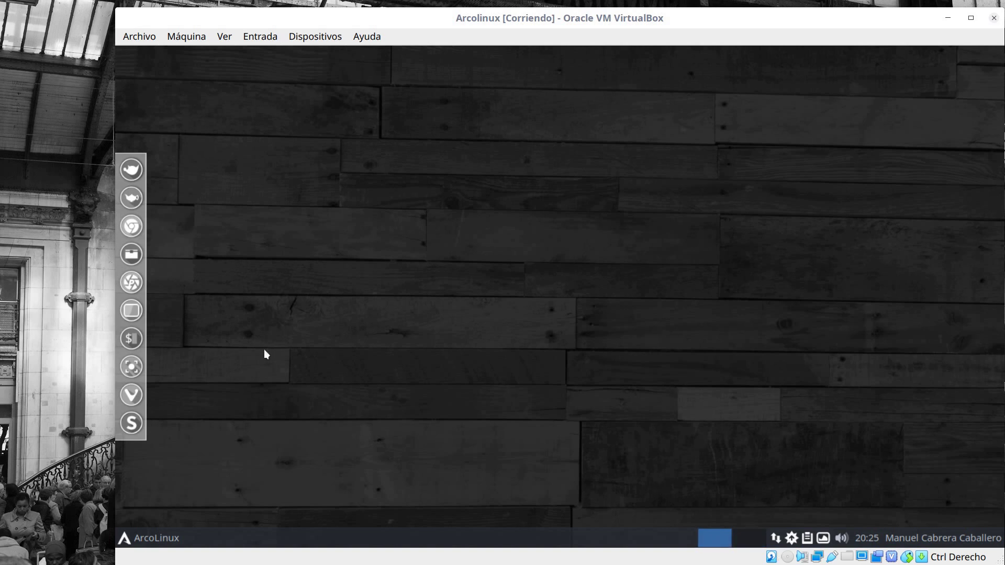
{"action": "left_click", "coordinate": [158, 539]}
{"action": "mouse_move", "coordinate": [170, 209]}
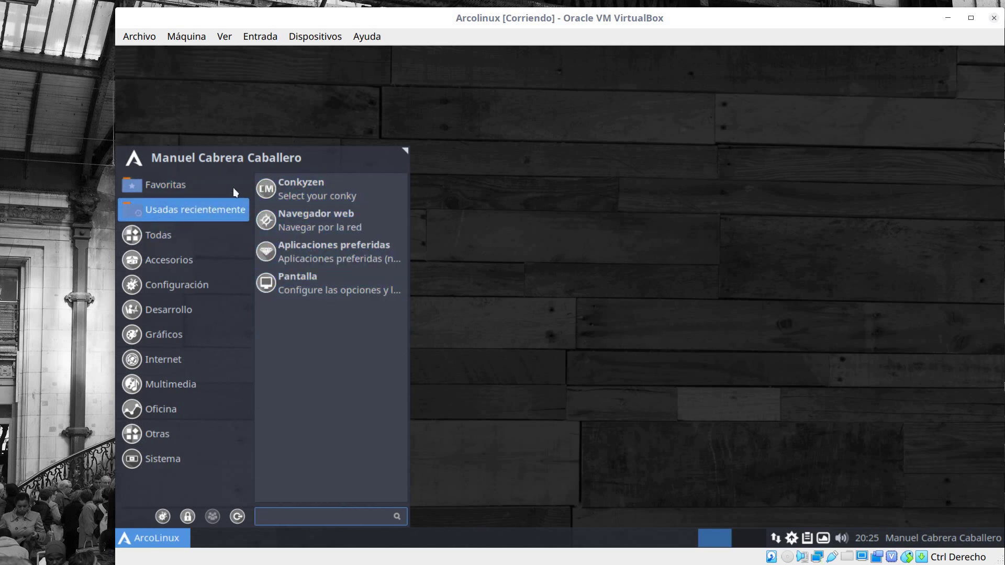
{"action": "mouse_move", "coordinate": [180, 236]}
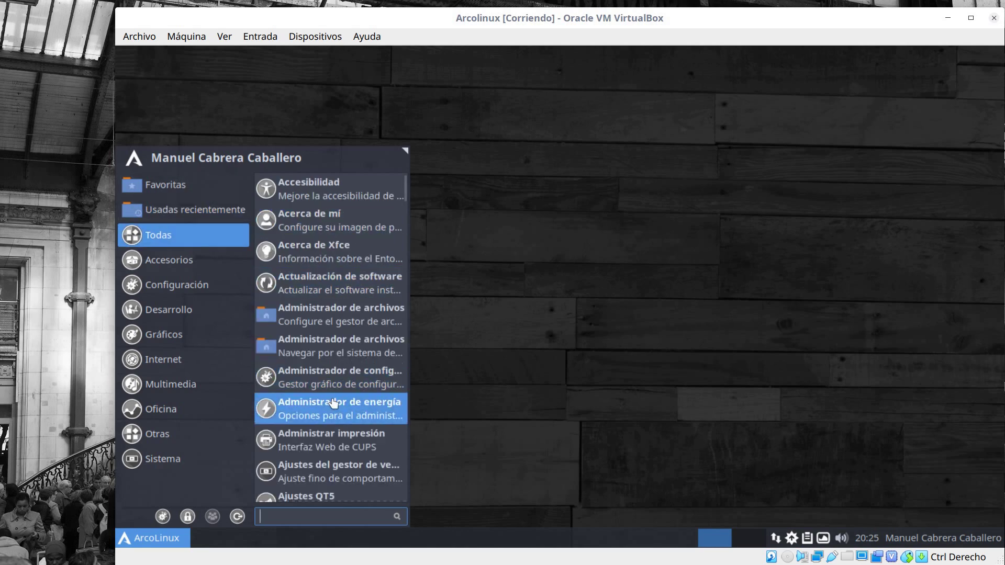
{"action": "mouse_move", "coordinate": [202, 259]}
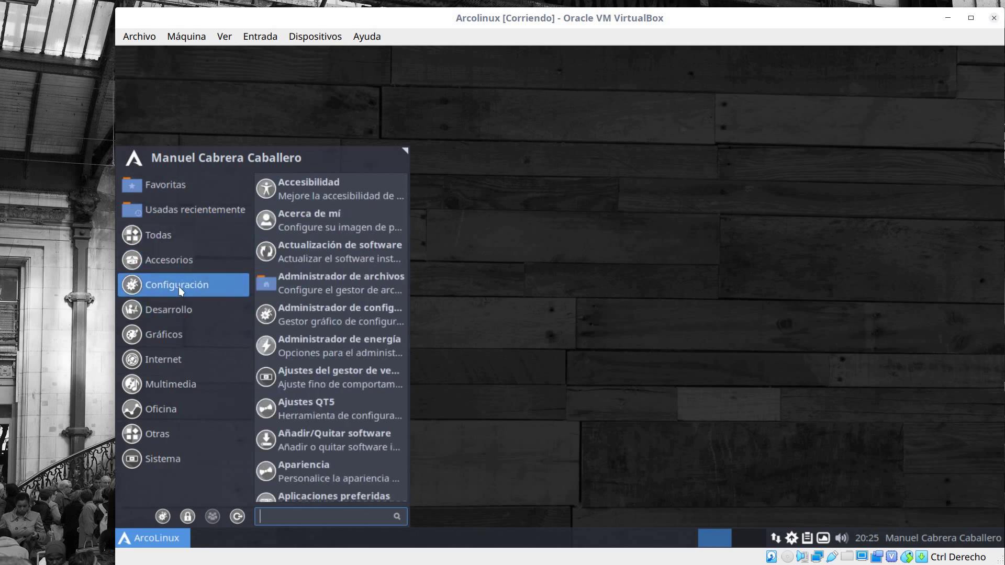
{"action": "mouse_move", "coordinate": [175, 309]}
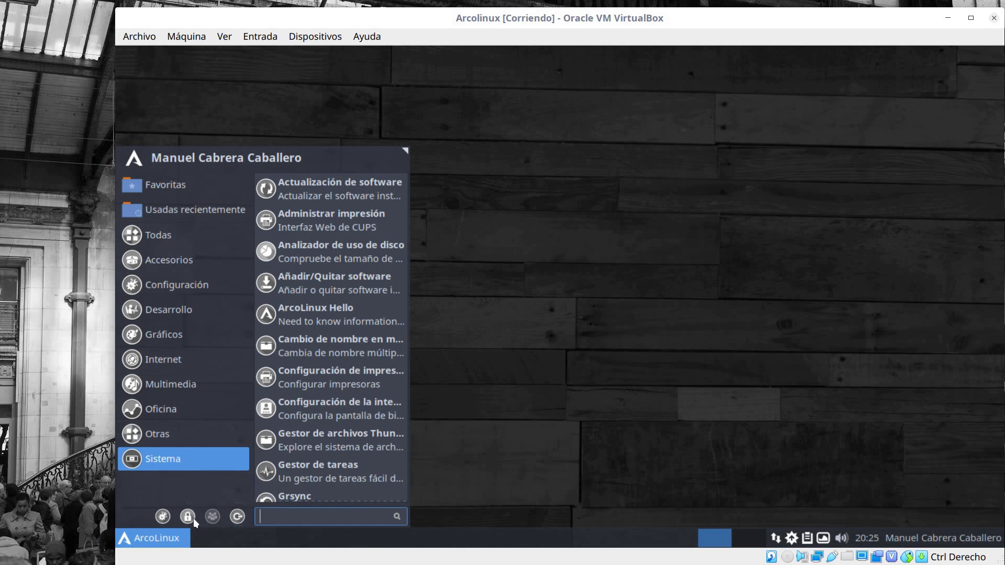
Set the account picture under Acerca de mí in the system settings to the dark red A logo from the stock gallery and apply it.
{"action": "left_click", "coordinate": [163, 516]}
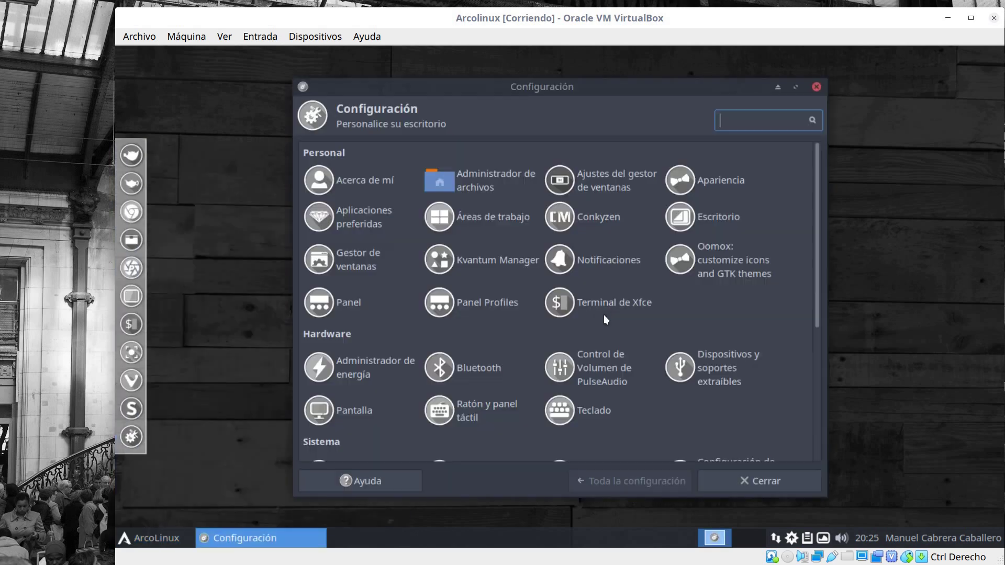
{"action": "left_click", "coordinate": [796, 87]}
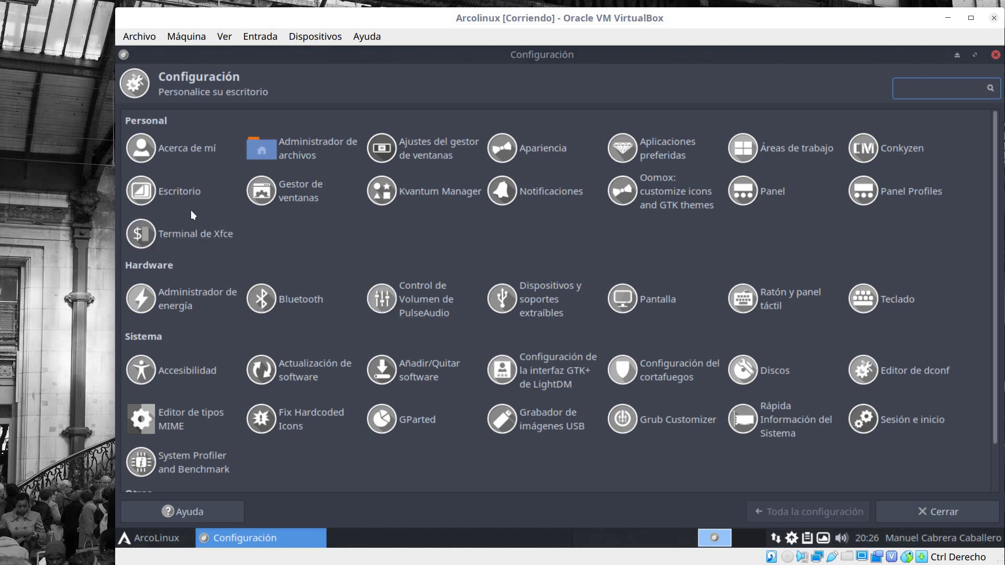
{"action": "left_click", "coordinate": [183, 151]}
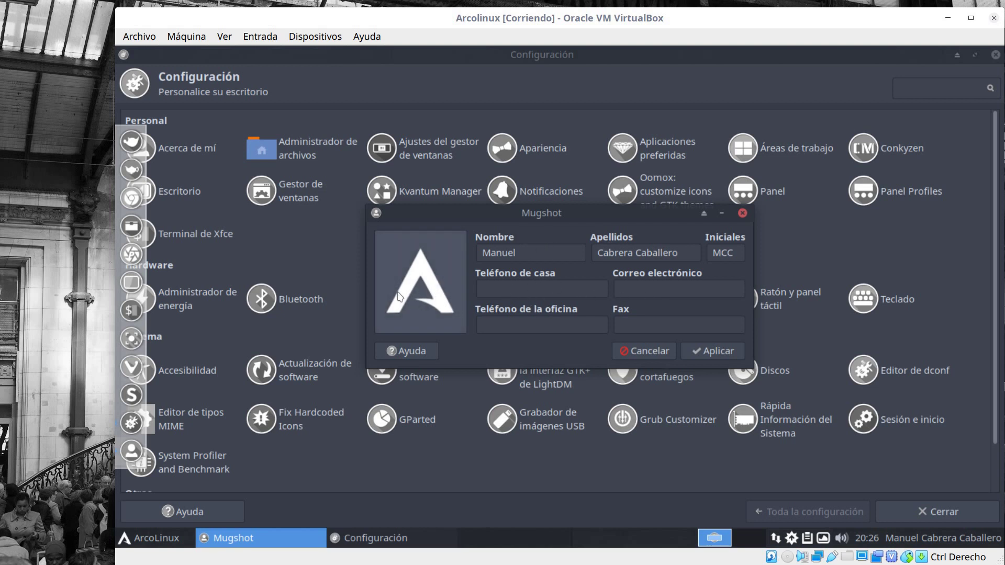
{"action": "left_click", "coordinate": [420, 282]}
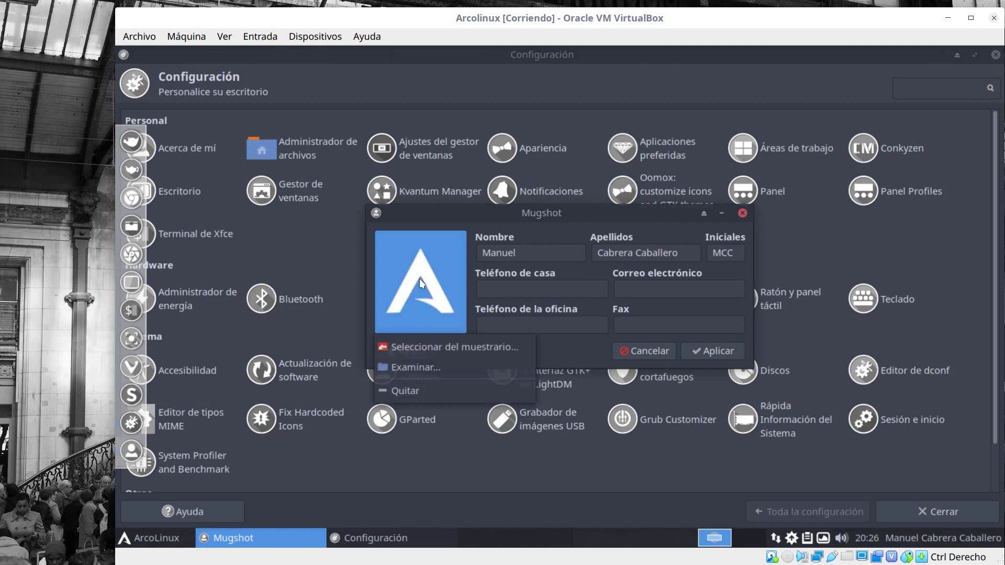
{"action": "left_click", "coordinate": [440, 346]}
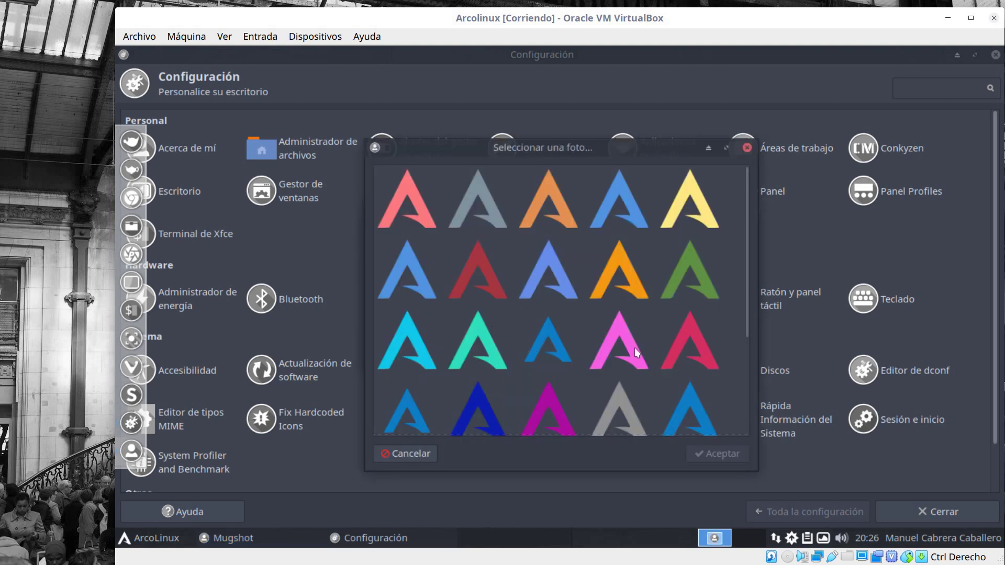
{"action": "left_click", "coordinate": [479, 269]}
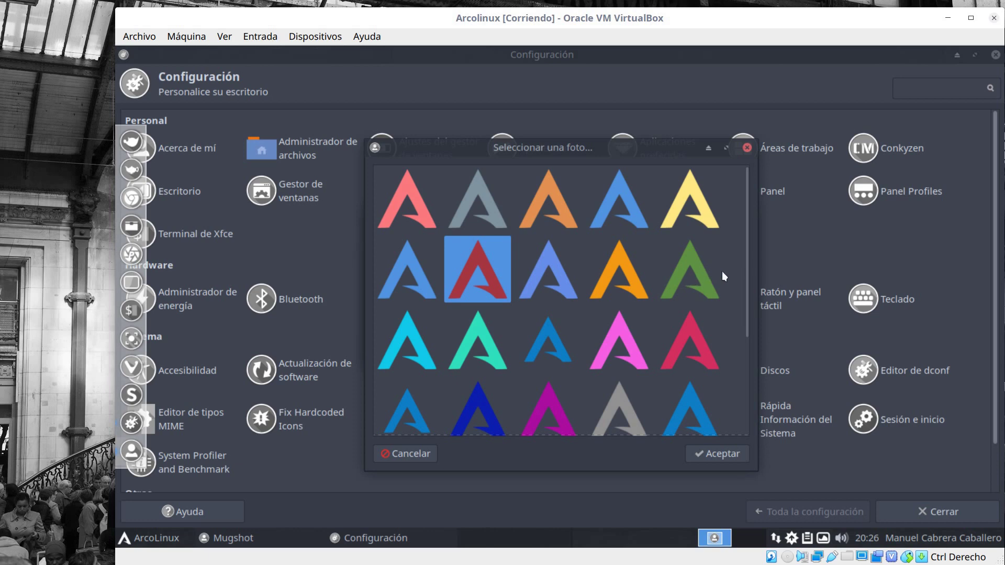
{"action": "scroll", "coordinate": [731, 307], "scroll_direction": "down", "scroll_amount": 3}
{"action": "scroll", "coordinate": [736, 315], "scroll_direction": "up", "scroll_amount": 1}
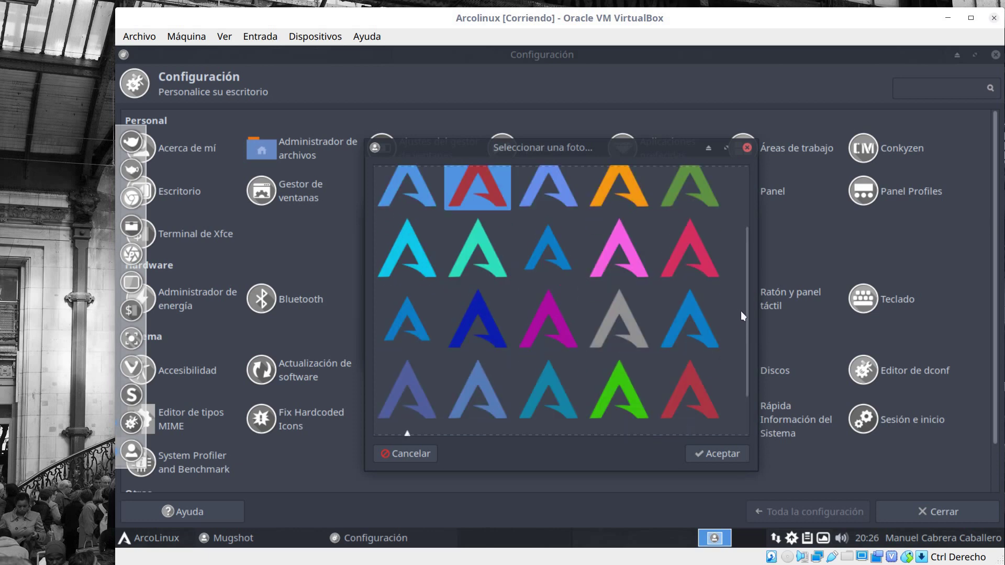
{"action": "left_click", "coordinate": [725, 455]}
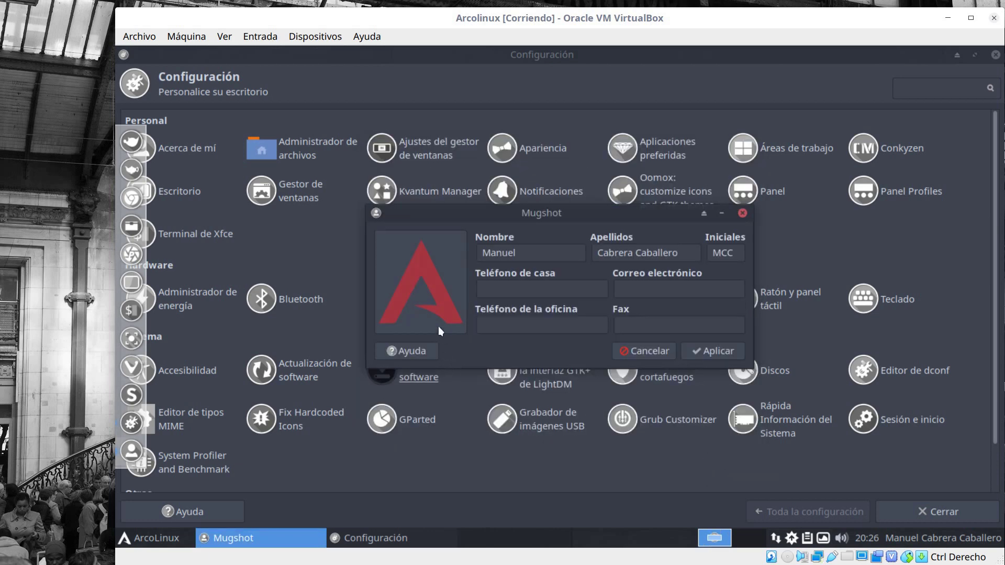
{"action": "left_click", "coordinate": [715, 349]}
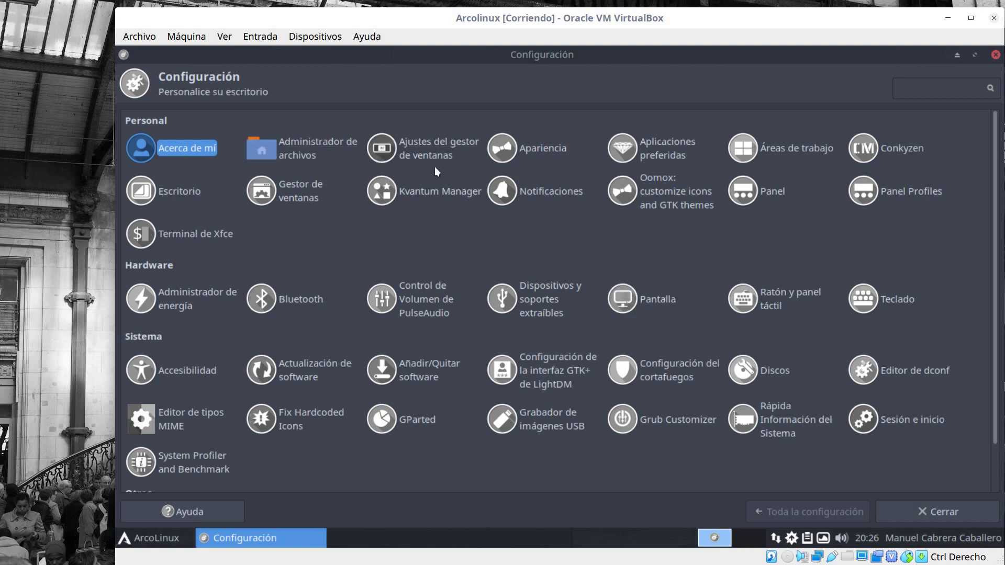
Apply the Sardi Mono Numix icon theme in the Apariencia settings and restore the window to its smaller size.
{"action": "left_click", "coordinate": [542, 150]}
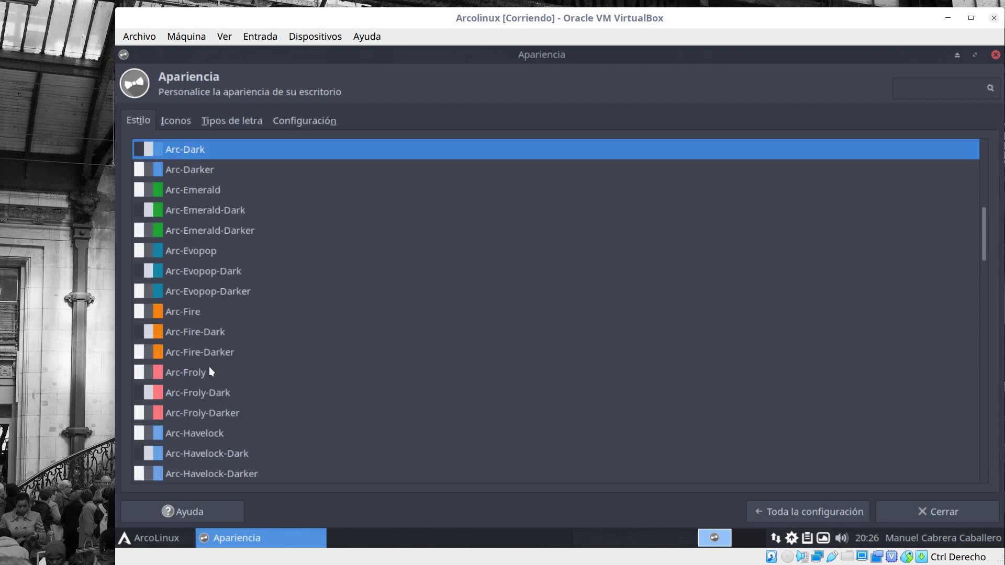
{"action": "left_click", "coordinate": [175, 122]}
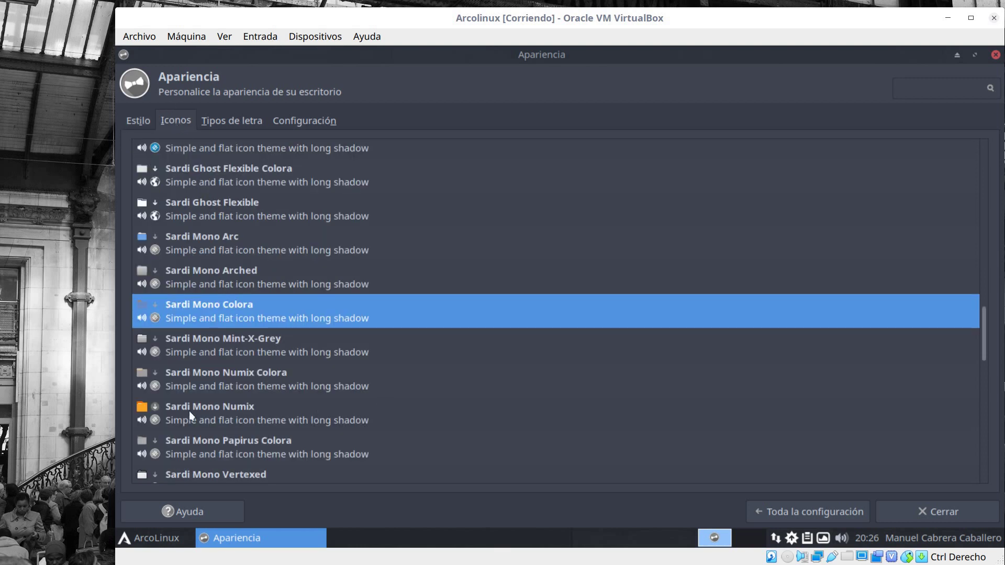
{"action": "left_click", "coordinate": [251, 415]}
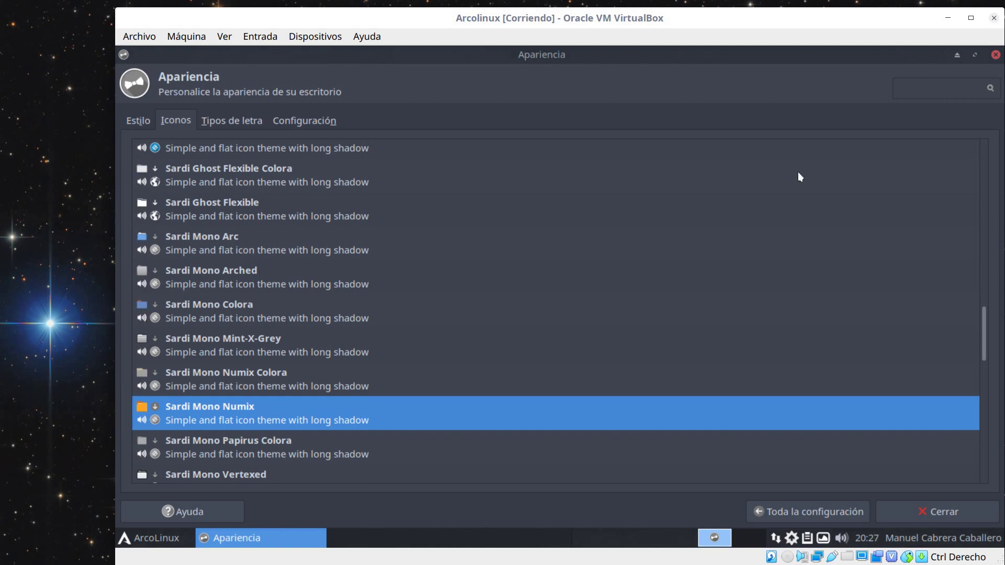
{"action": "left_click", "coordinate": [977, 55]}
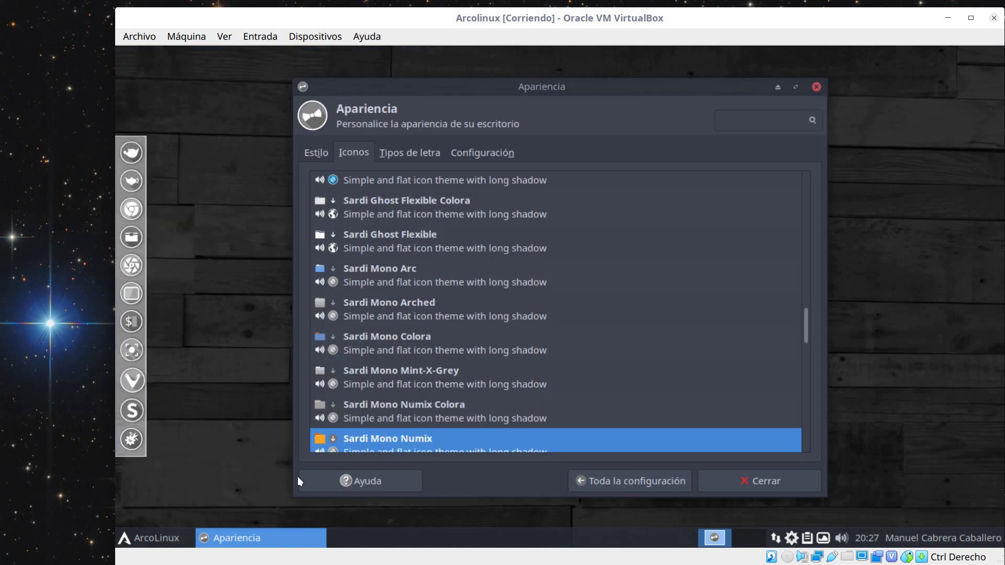
Switch the icon theme to Surfn Luv Red and return to the overview of all settings.
{"action": "scroll", "coordinate": [598, 291], "scroll_direction": "down", "scroll_amount": 3}
{"action": "scroll", "coordinate": [598, 289], "scroll_direction": "down", "scroll_amount": 8}
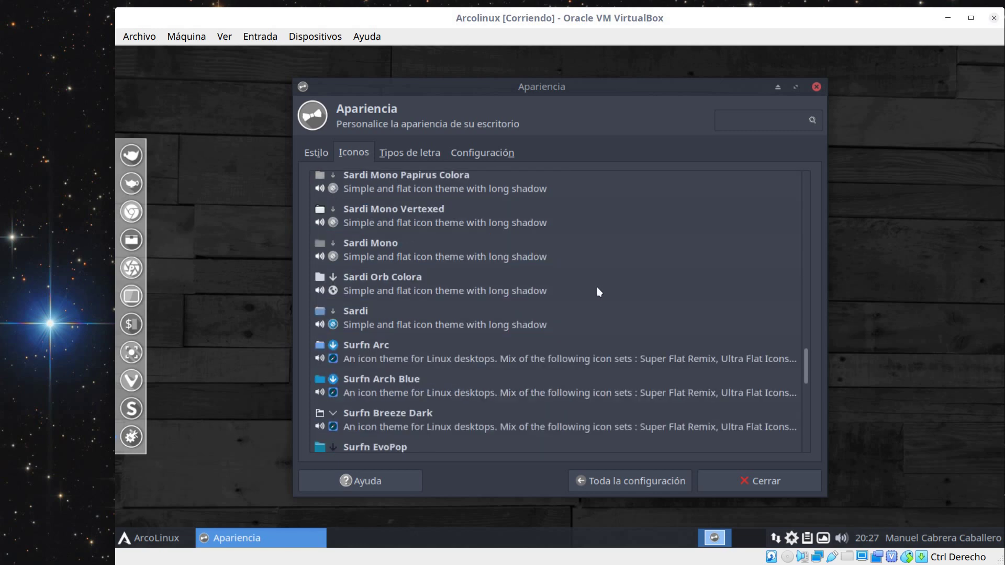
{"action": "left_click", "coordinate": [432, 375]}
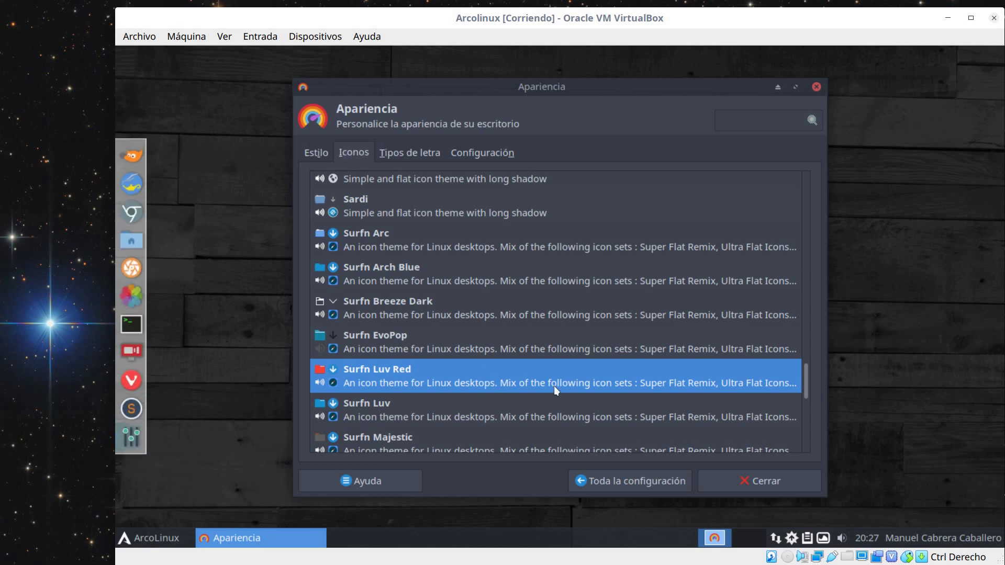
{"action": "left_click", "coordinate": [607, 484]}
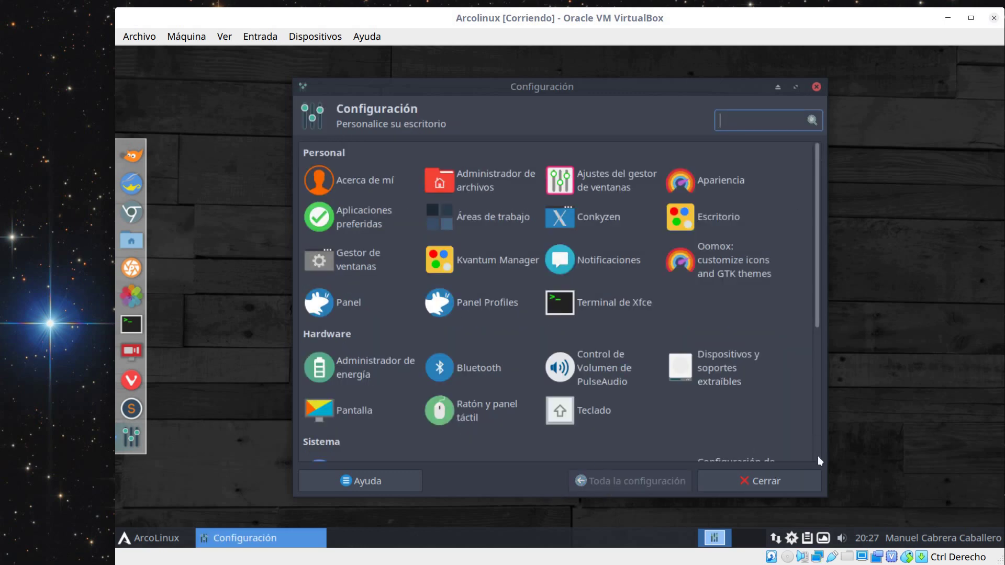
Examine the maximized settings overview and the General, Sistema, Pantalla and Dispositivos options of Administrador de energía.
{"action": "left_click", "coordinate": [796, 87]}
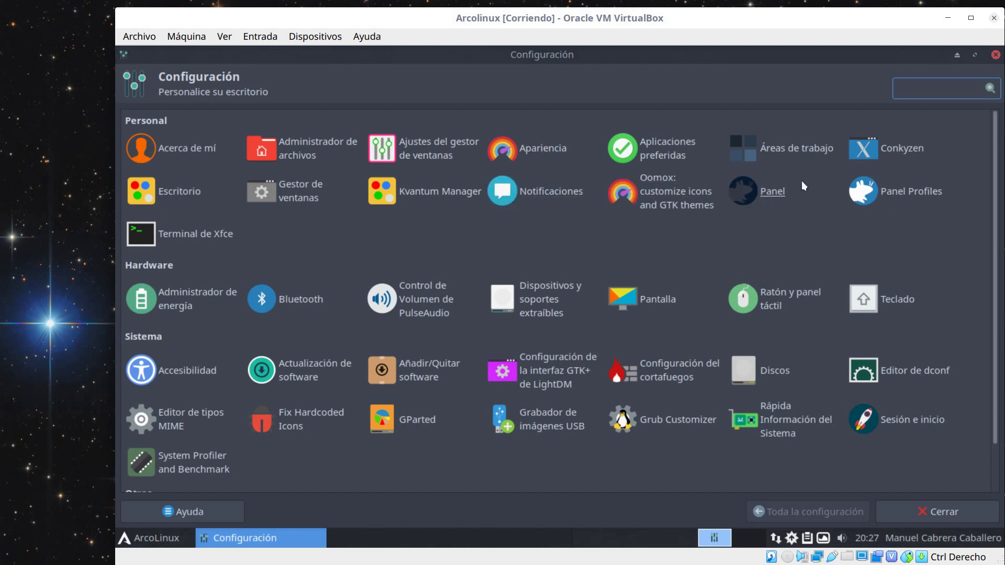
{"action": "scroll", "coordinate": [966, 278], "scroll_direction": "down", "scroll_amount": 2}
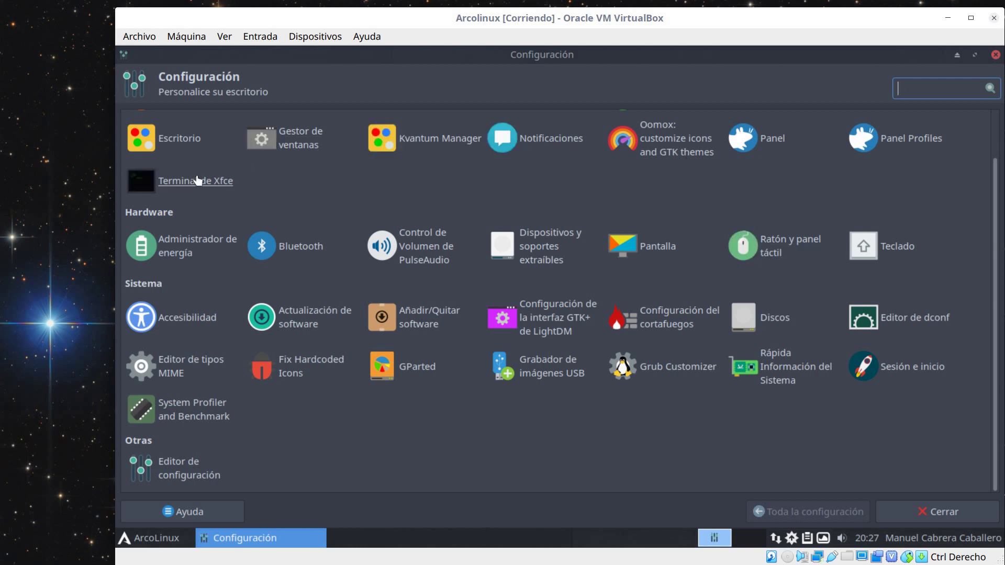
{"action": "left_click", "coordinate": [189, 248]}
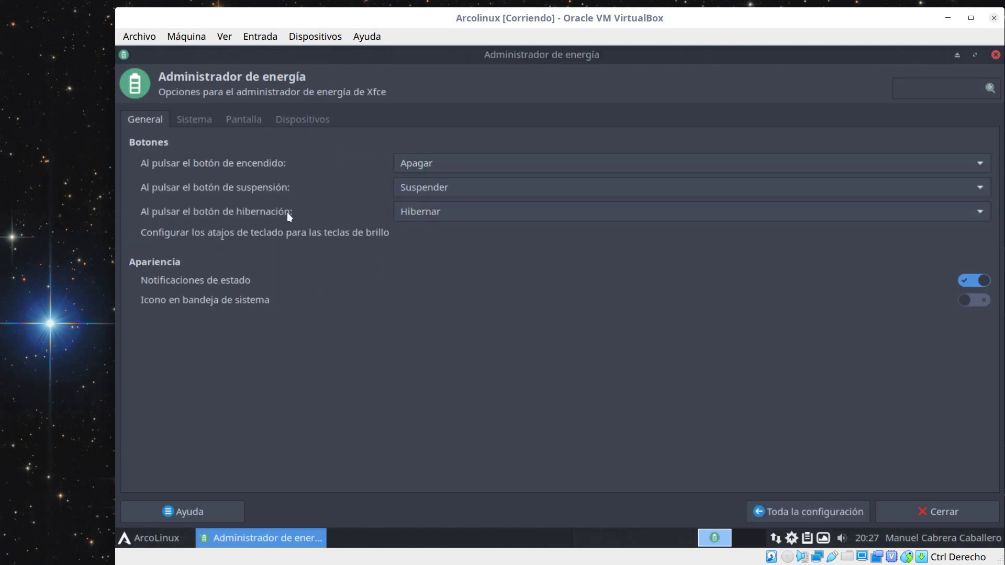
{"action": "left_click", "coordinate": [200, 120]}
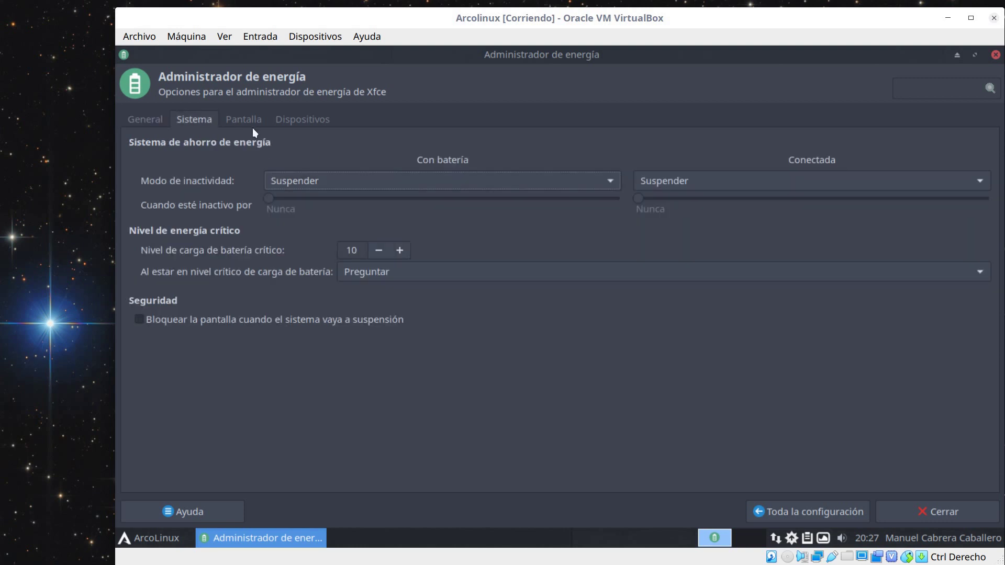
{"action": "left_click", "coordinate": [242, 120]}
{"action": "left_click", "coordinate": [293, 120]}
{"action": "left_click", "coordinate": [238, 121]}
{"action": "left_click", "coordinate": [189, 121]}
{"action": "left_click", "coordinate": [147, 121]}
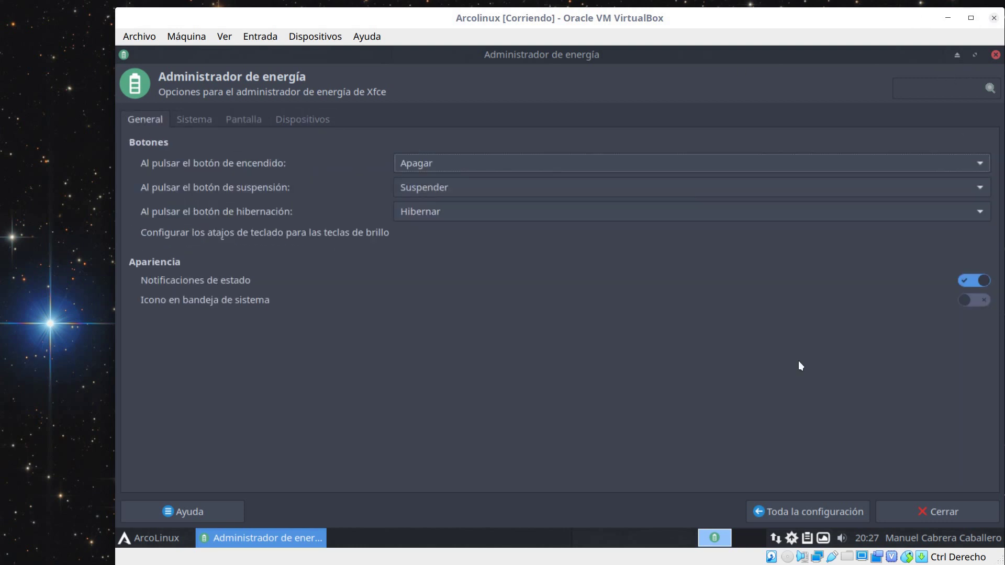
Return to all settings and open Configuración del cortafuegos, authenticating with the account password, and move its window clear of the edge.
{"action": "left_click", "coordinate": [822, 511]}
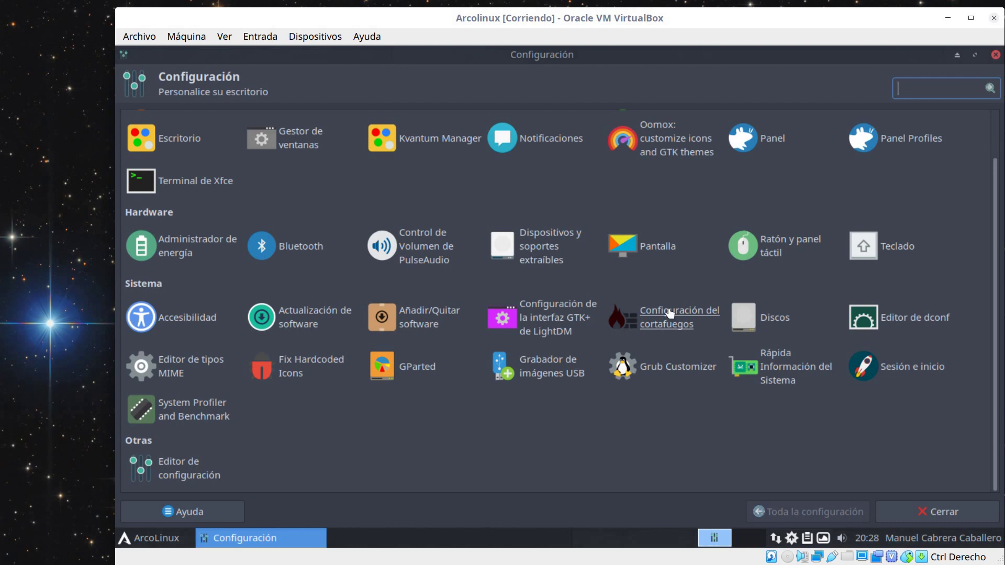
{"action": "left_click", "coordinate": [690, 314]}
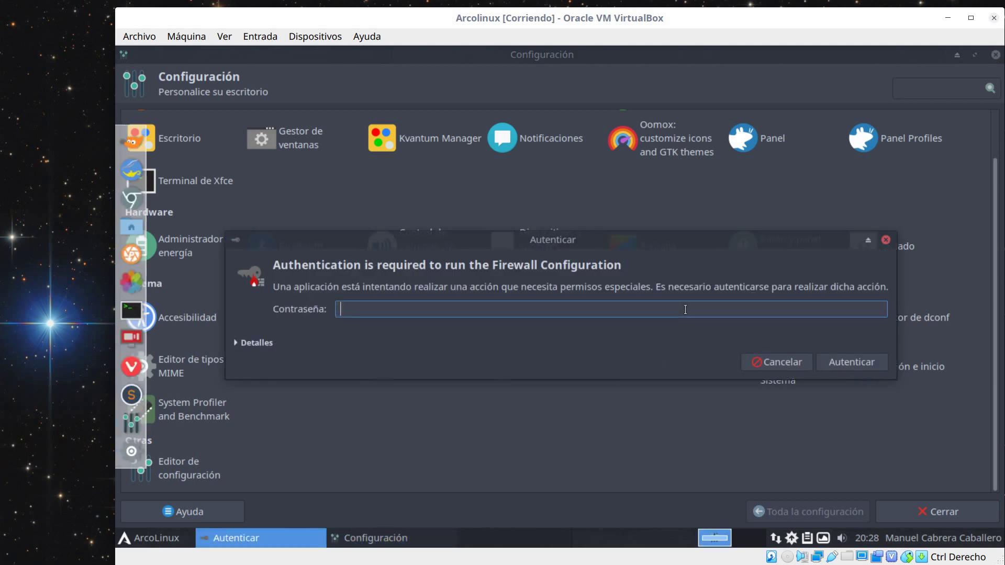
{"action": "type", "text": "•••••••••••"}
{"action": "key", "text": "Return"}
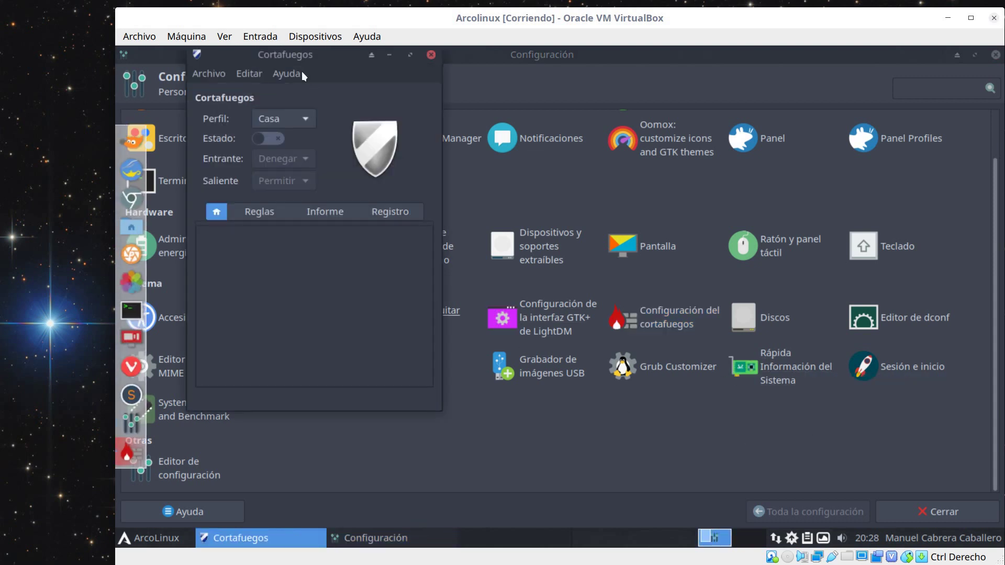
{"action": "left_click_drag", "start_coordinate": [281, 56], "coordinate": [370, 84]}
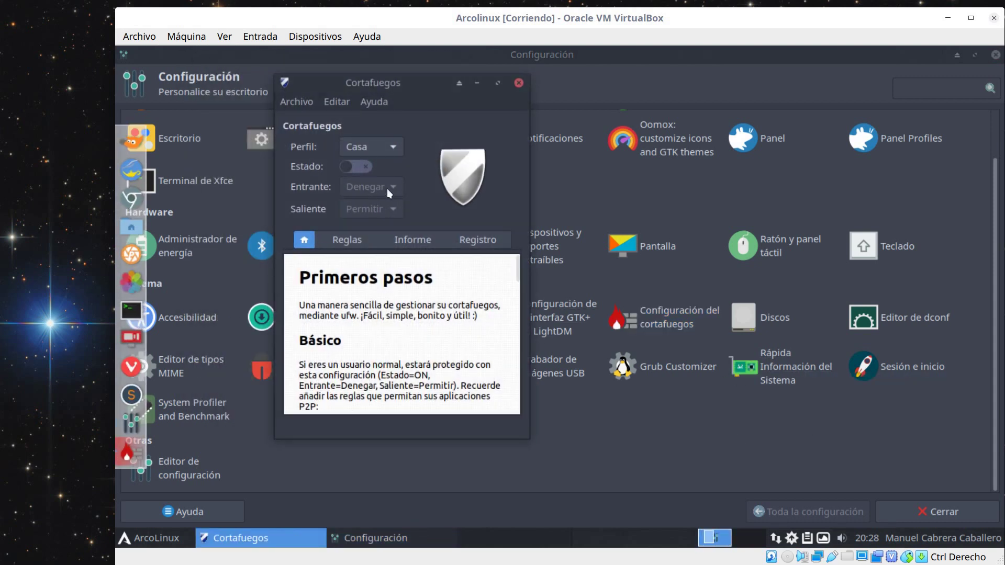
Examine the firewall's profile choices and its Primeros pasos guide, leaving the profile on Casa, and close the firewall window.
{"action": "left_click", "coordinate": [394, 147]}
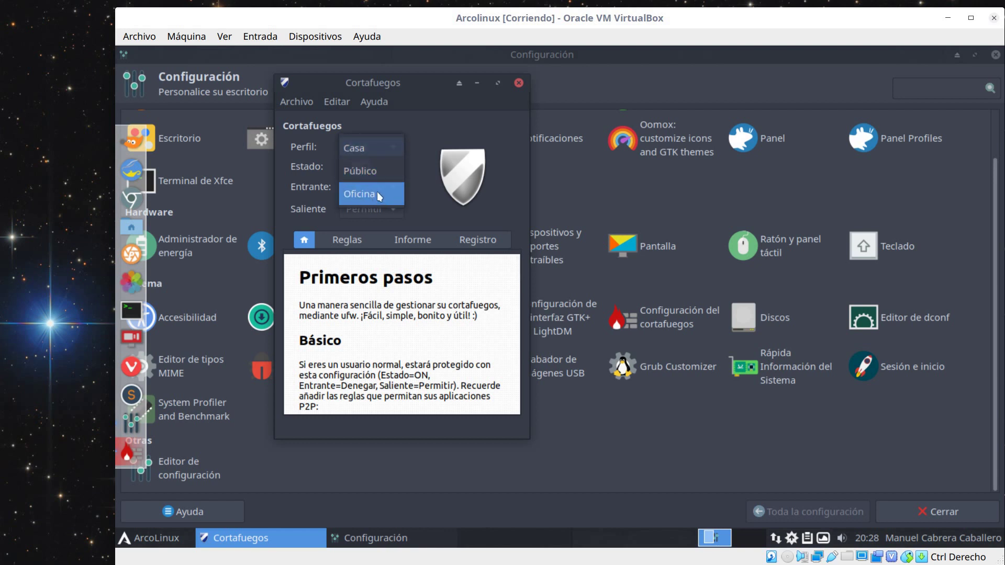
{"action": "left_click", "coordinate": [419, 118]}
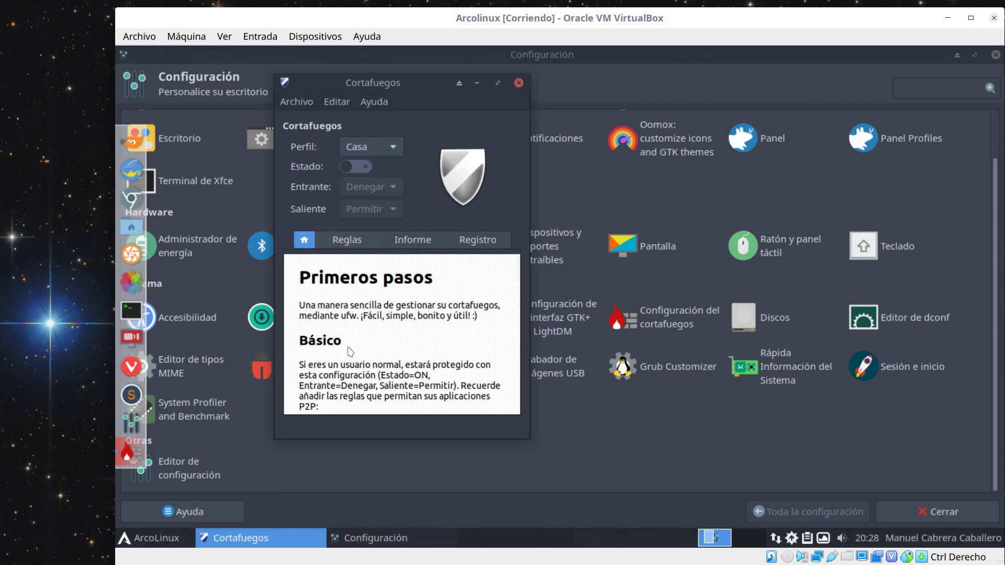
{"action": "scroll", "coordinate": [440, 313], "scroll_direction": "down", "scroll_amount": 2}
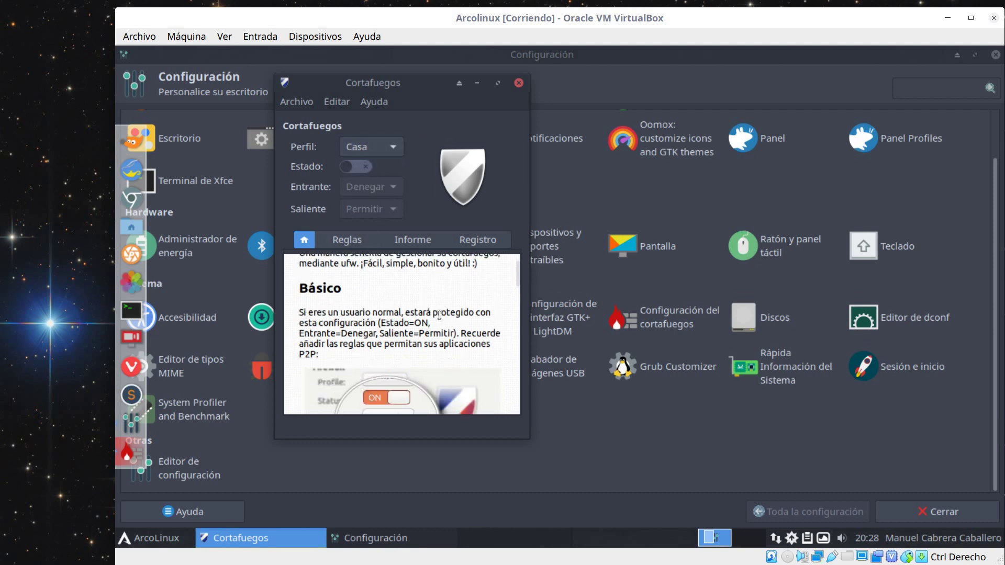
{"action": "scroll", "coordinate": [445, 313], "scroll_direction": "down", "scroll_amount": 5}
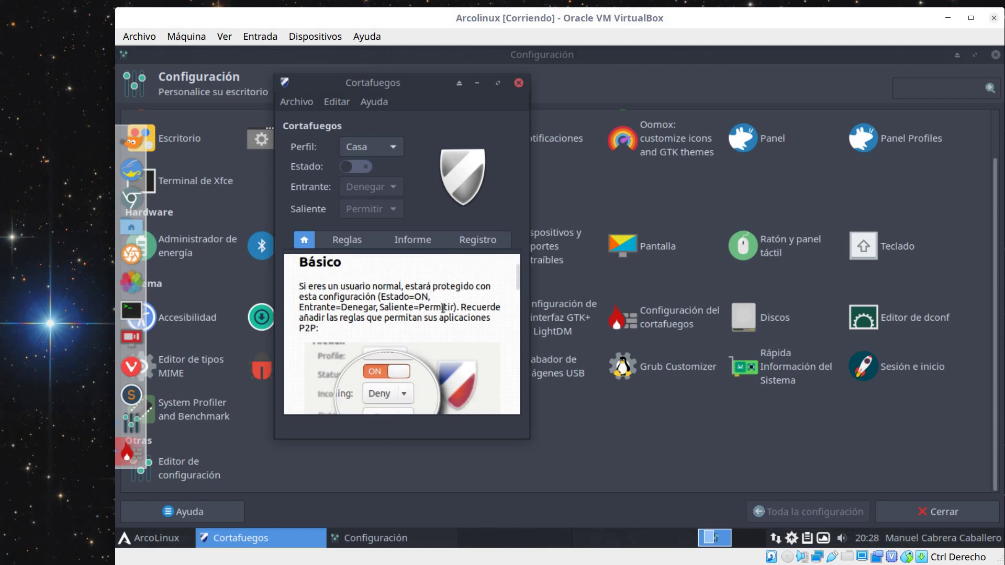
{"action": "scroll", "coordinate": [444, 312], "scroll_direction": "up", "scroll_amount": 1}
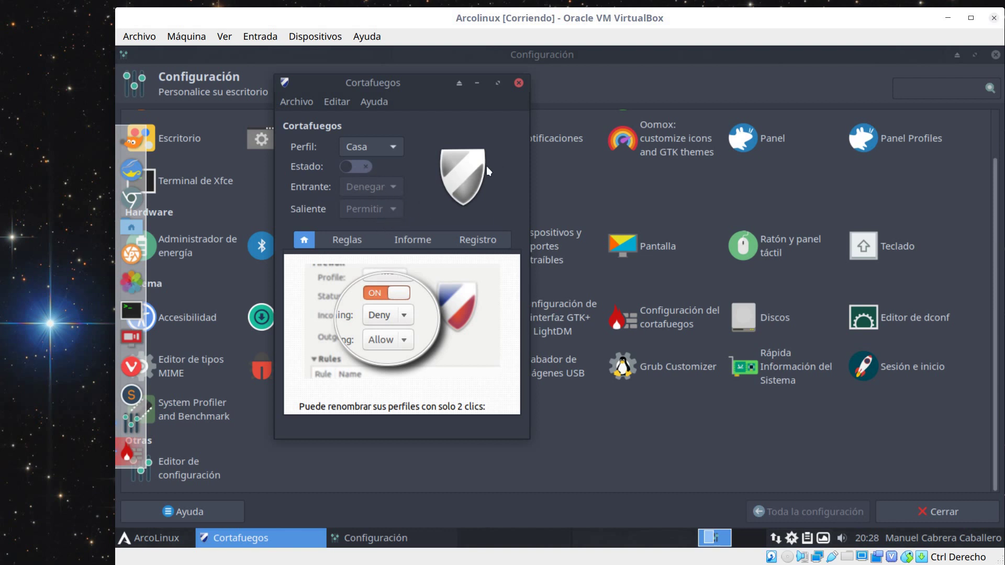
{"action": "left_click", "coordinate": [518, 83]}
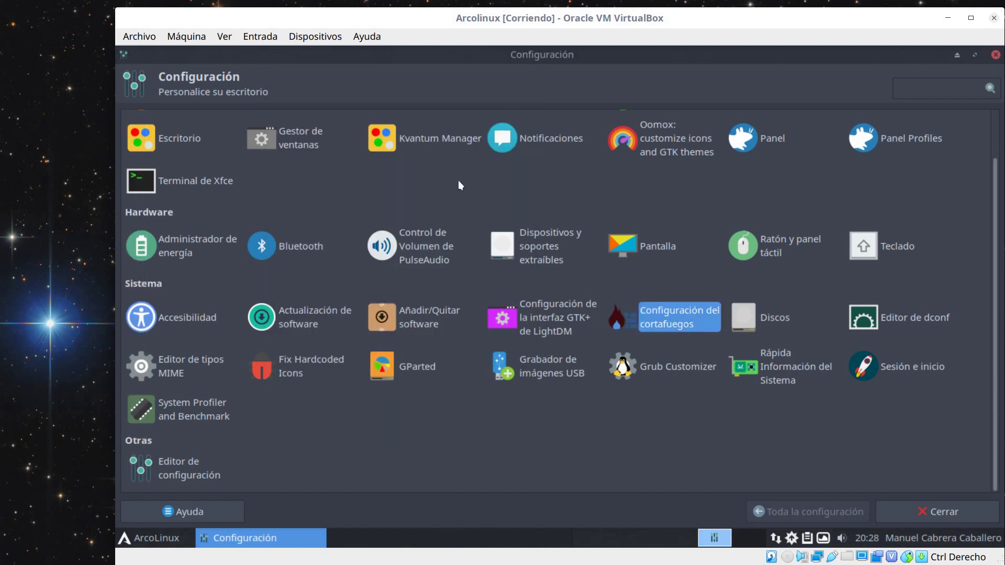
Inspect the hard disk's partitions in Discos and in GParted, authenticating GParted with the account password, and close both programs.
{"action": "left_click", "coordinate": [777, 319]}
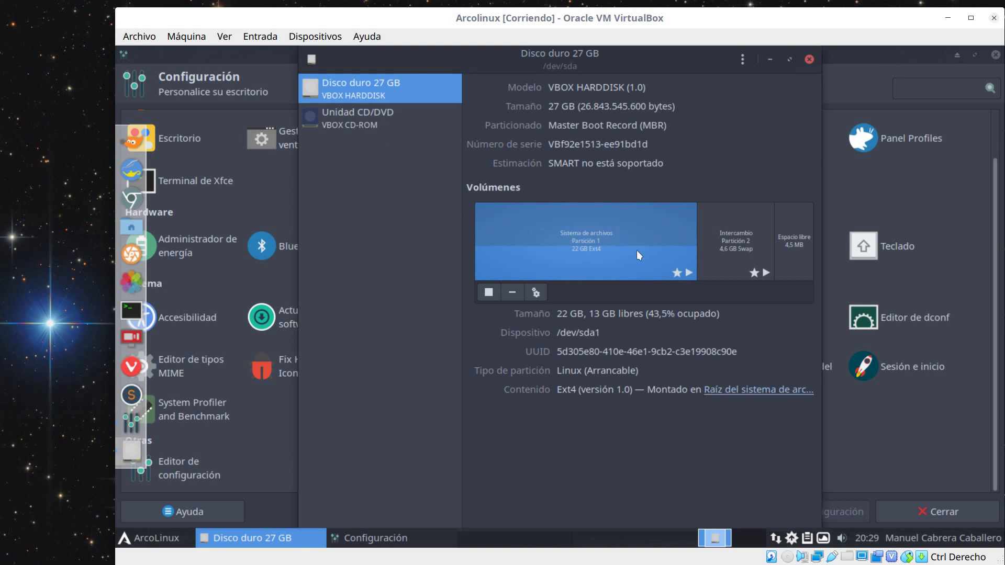
{"action": "left_click", "coordinate": [809, 59]}
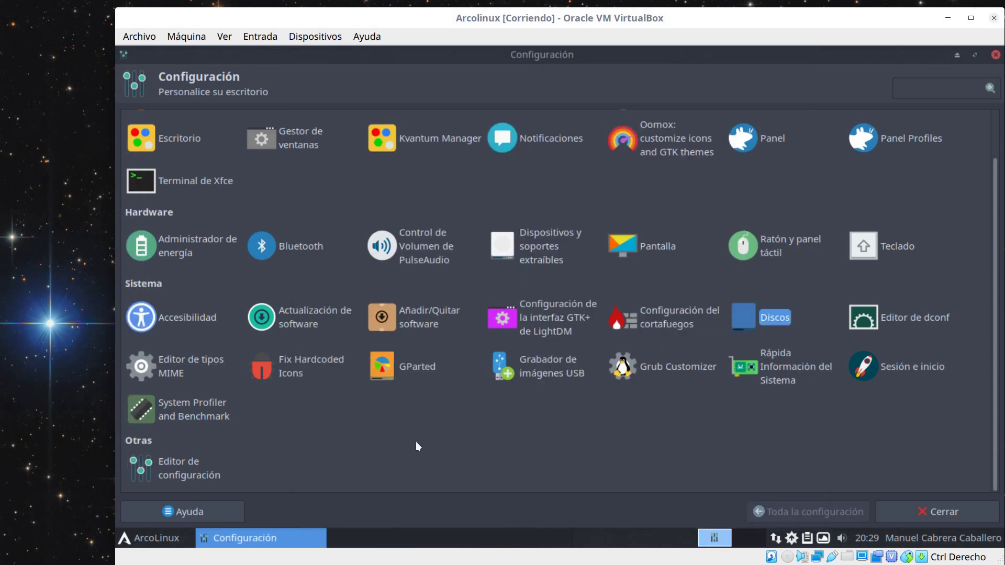
{"action": "left_click", "coordinate": [419, 377]}
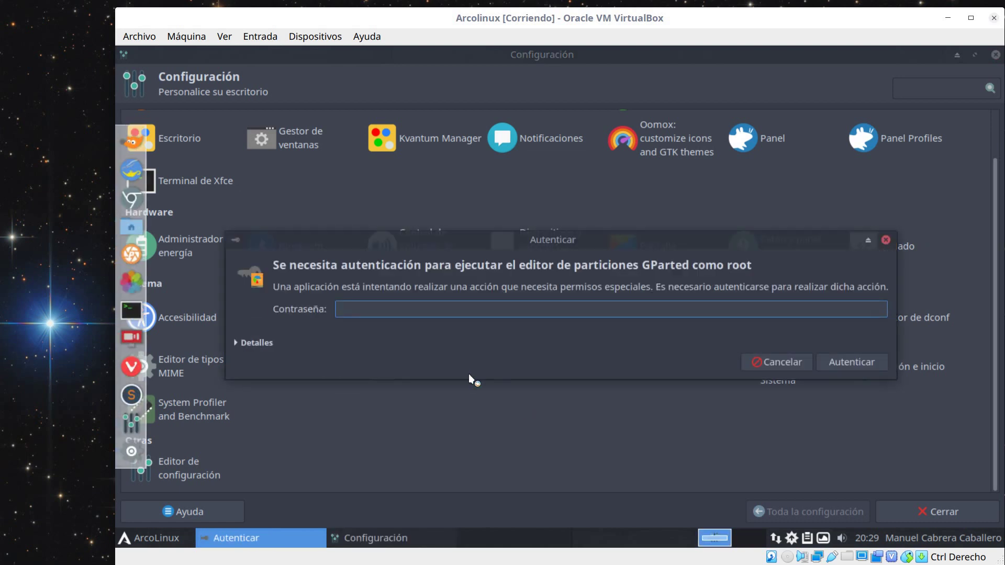
{"action": "type", "text": "**********"}
{"action": "key", "text": "Return"}
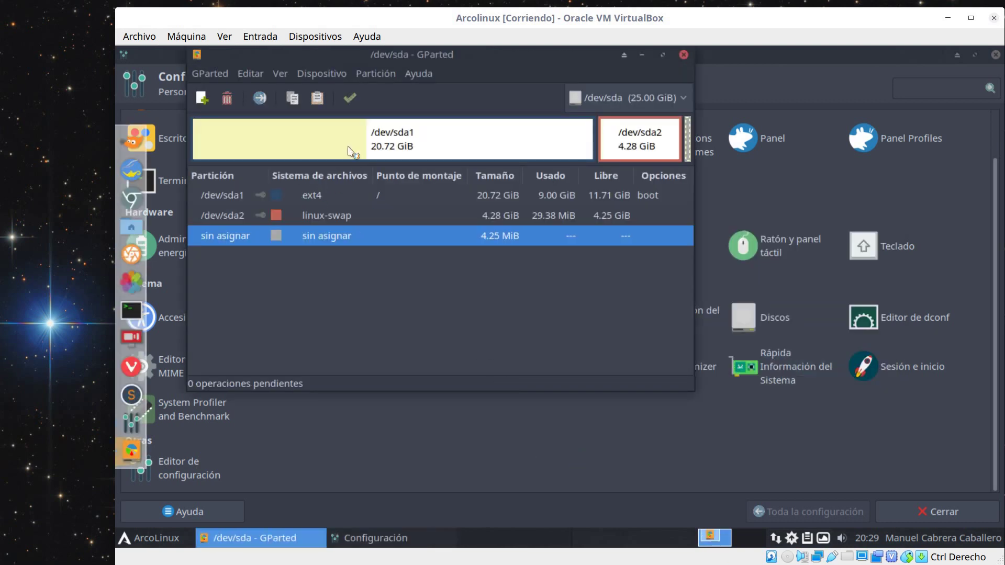
{"action": "left_click", "coordinate": [683, 54]}
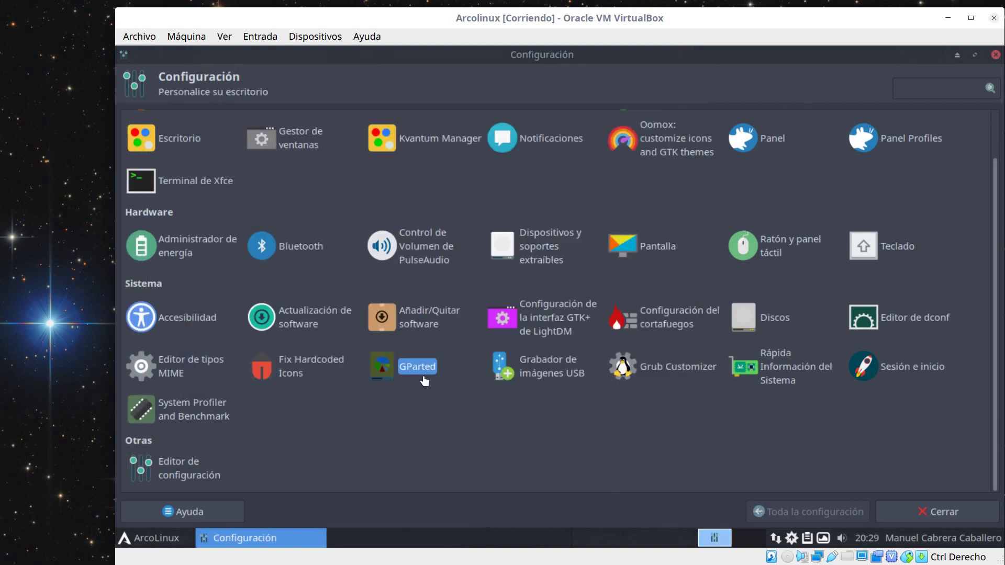
View the Grabador de imágenes USB tool, moving its window aside, and close it.
{"action": "left_click", "coordinate": [564, 378]}
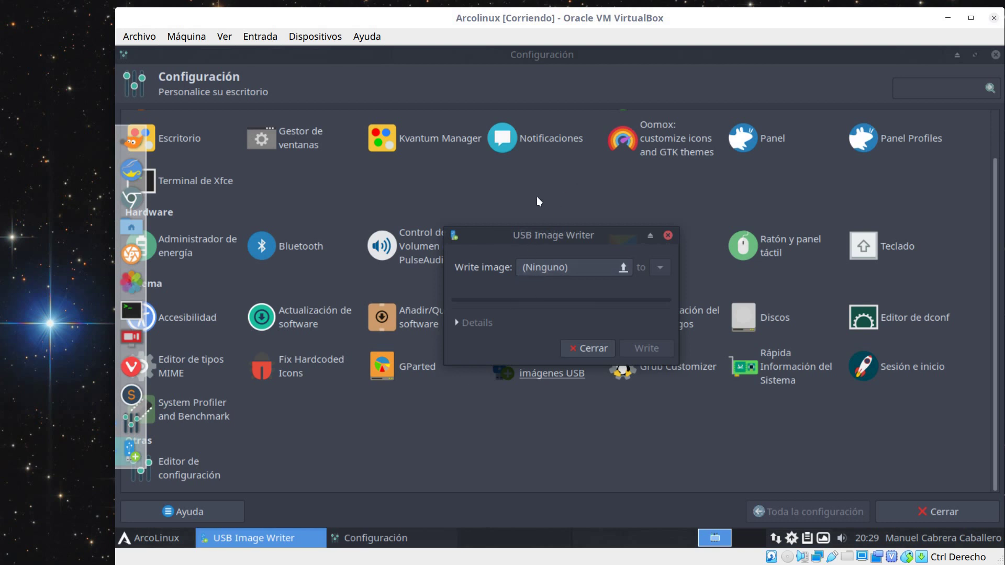
{"action": "left_click_drag", "start_coordinate": [542, 237], "coordinate": [468, 197]}
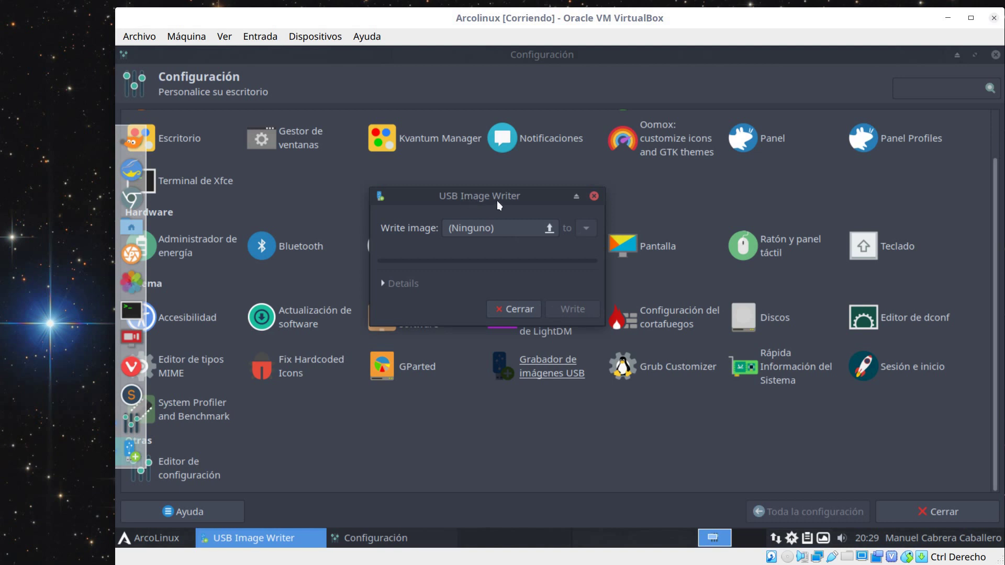
{"action": "left_click", "coordinate": [523, 308]}
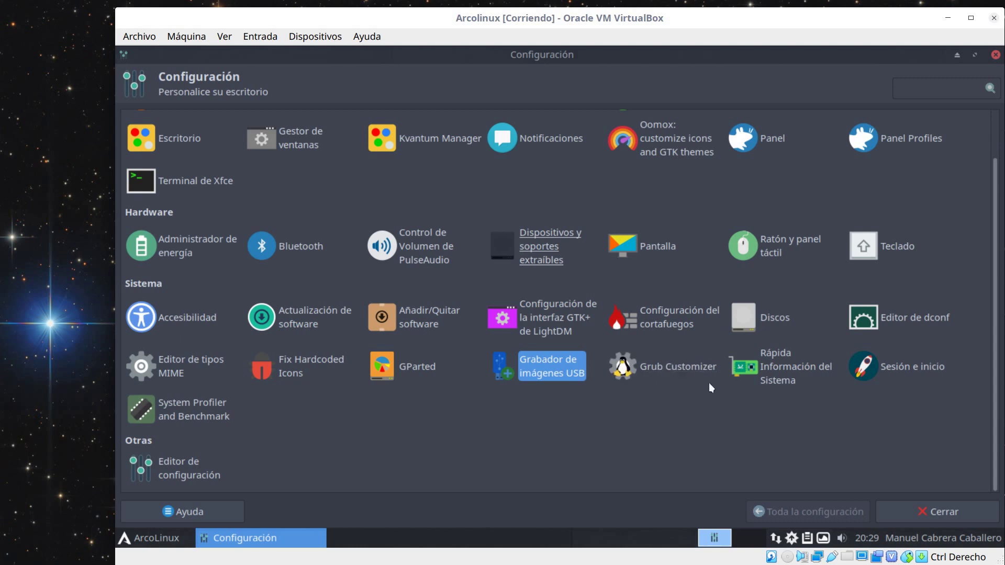
Read the inxi hardware report from Rápida Información del Sistema in an enlarged terminal window and close it.
{"action": "left_click", "coordinate": [788, 372]}
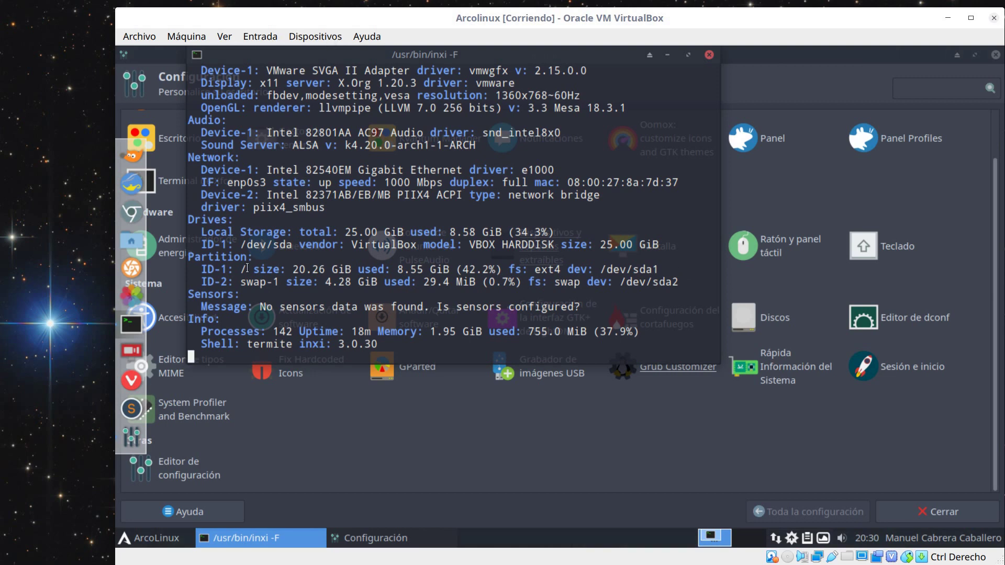
{"action": "scroll", "coordinate": [691, 252], "scroll_direction": "up", "scroll_amount": 1}
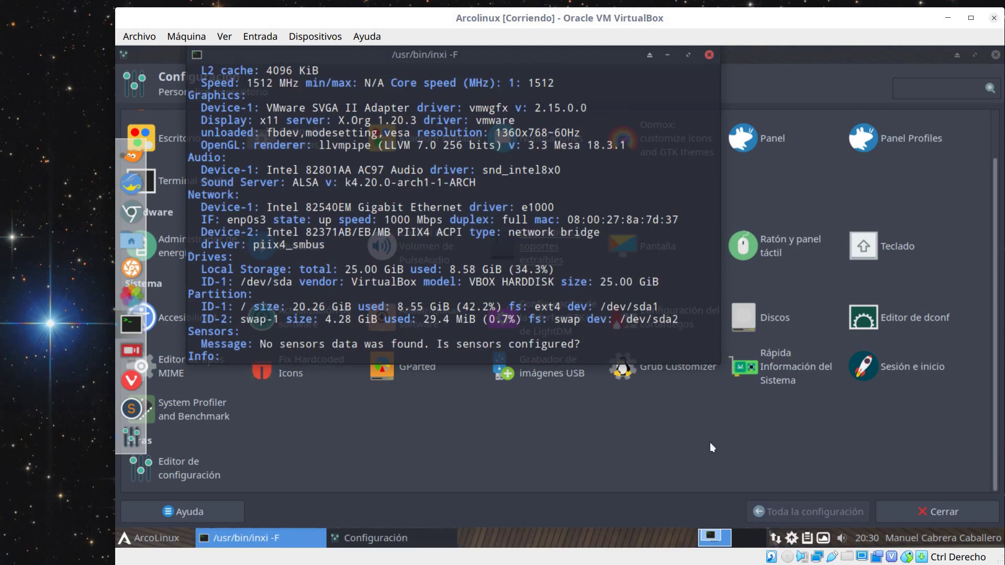
{"action": "left_click_drag", "start_coordinate": [718, 360], "coordinate": [787, 510]}
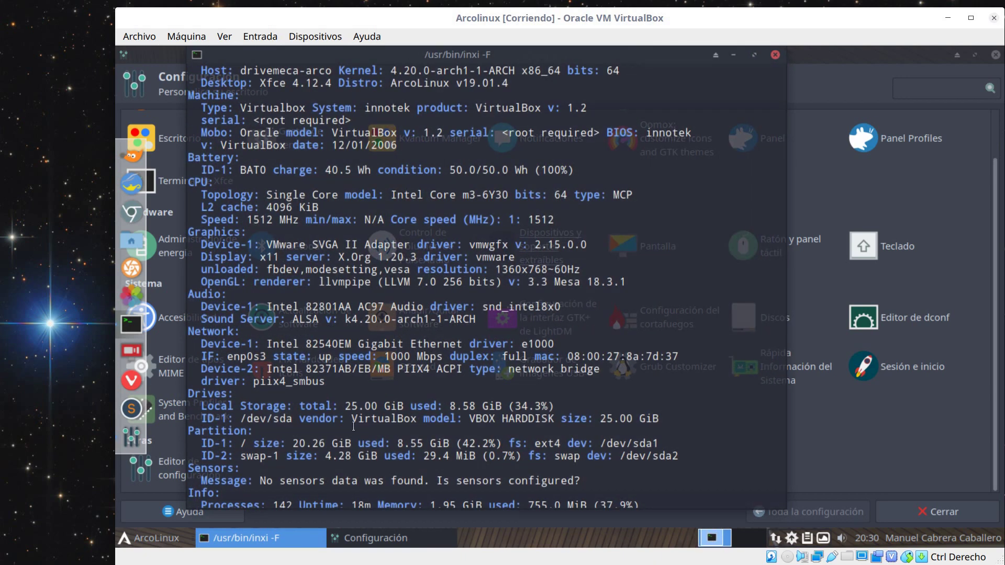
{"action": "left_click", "coordinate": [775, 55]}
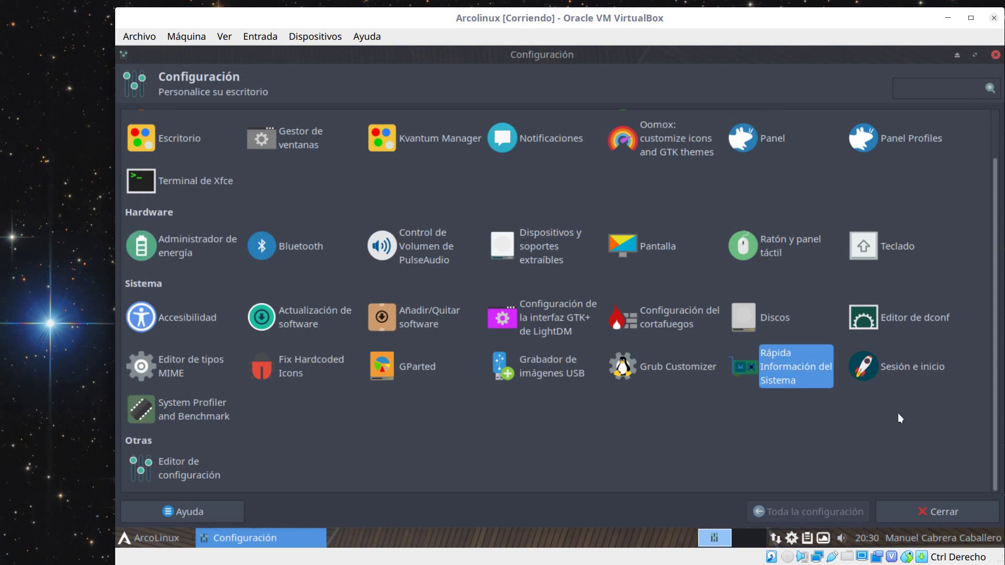
Open Sesión e inicio and examine its General and Pantalla de inicio options.
{"action": "left_click", "coordinate": [908, 371]}
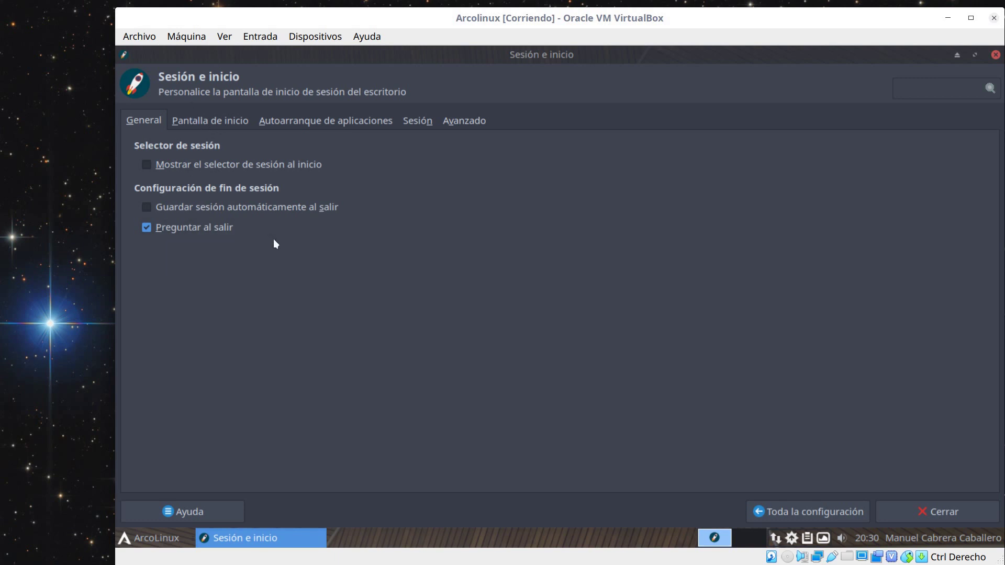
{"action": "left_click", "coordinate": [153, 165]}
{"action": "left_click", "coordinate": [214, 123]}
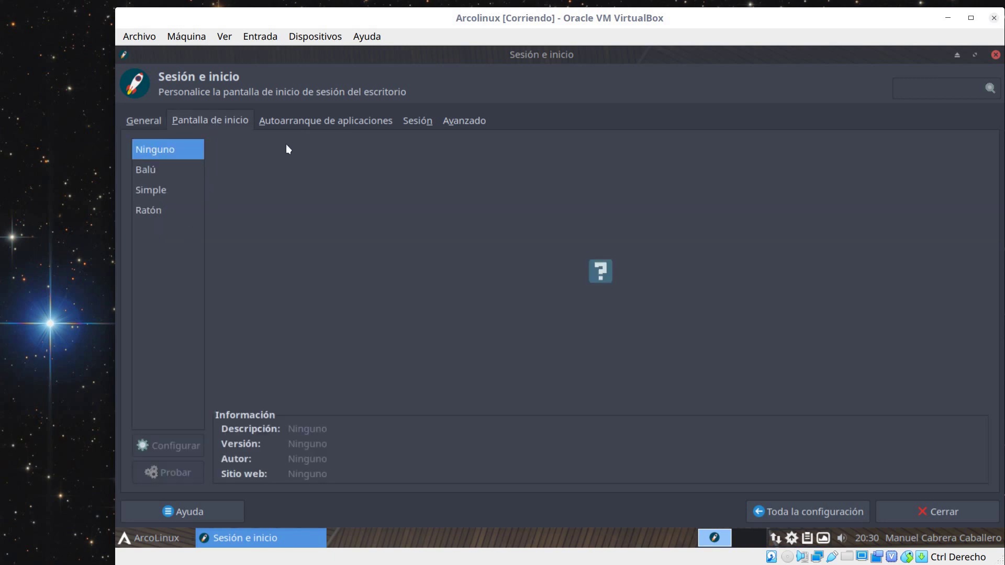
Review the whole list of autostart applications and select the Applet de la Cola de Impresión entry.
{"action": "left_click", "coordinate": [365, 120]}
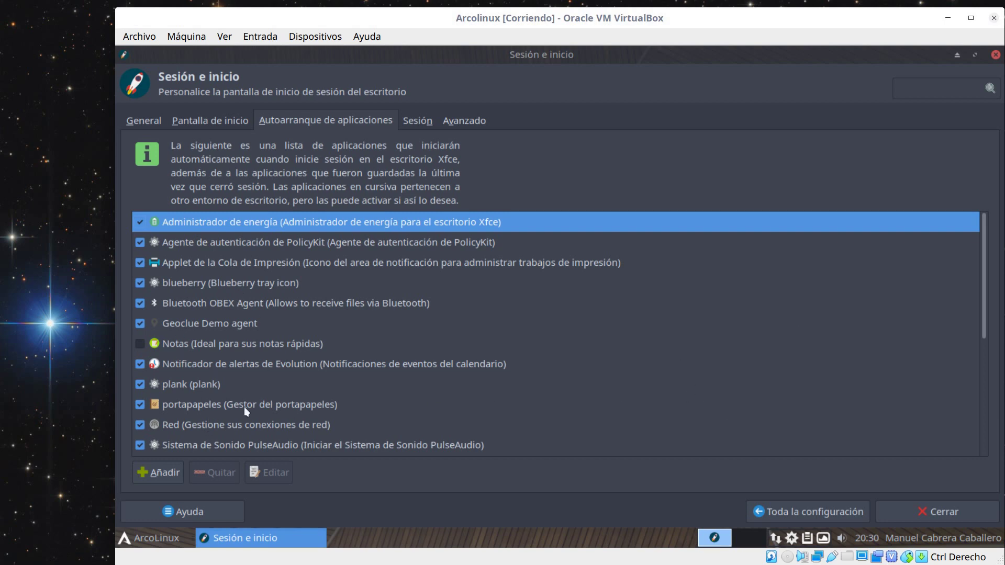
{"action": "scroll", "coordinate": [424, 406], "scroll_direction": "down", "scroll_amount": 5}
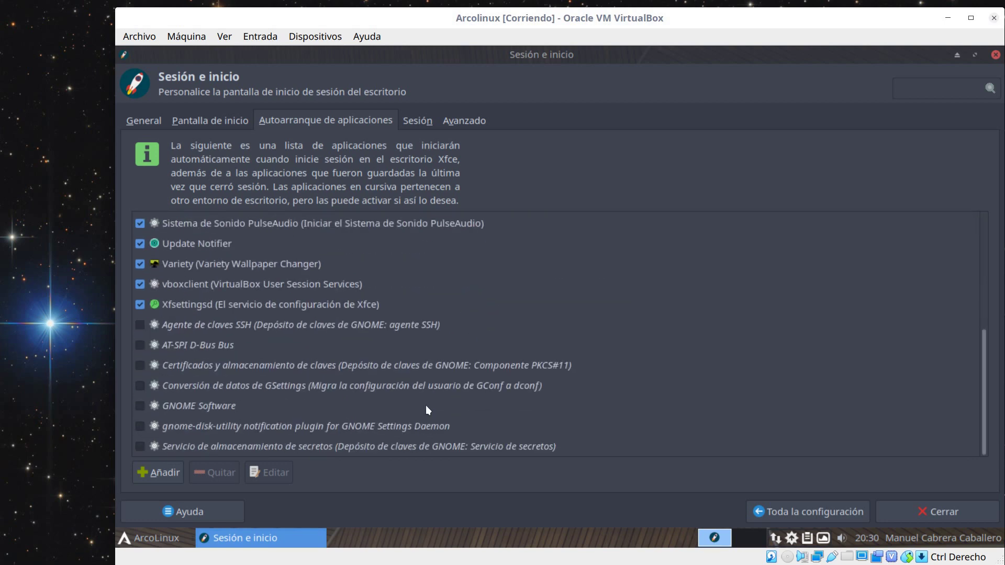
{"action": "scroll", "coordinate": [429, 403], "scroll_direction": "up", "scroll_amount": 5}
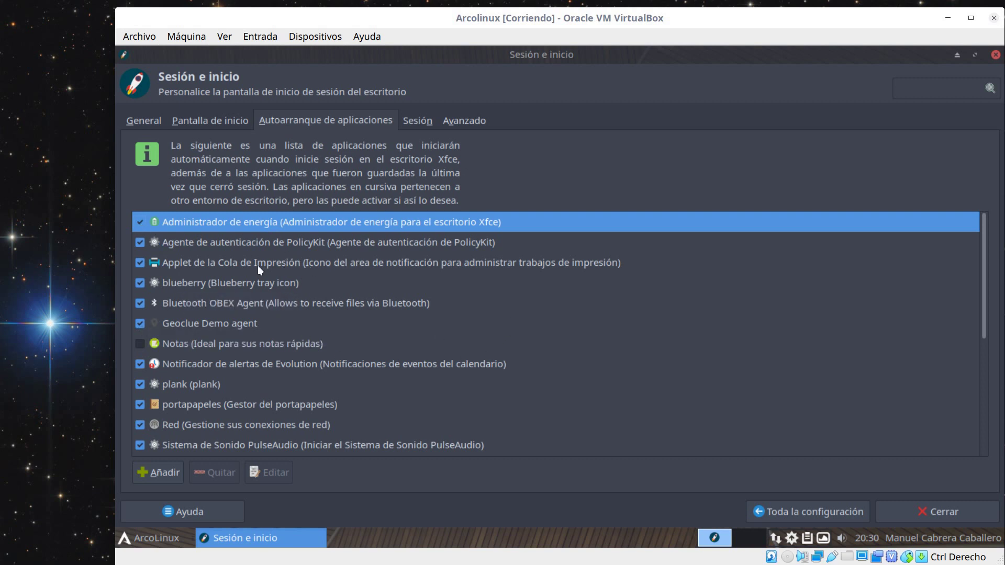
{"action": "left_click", "coordinate": [283, 265]}
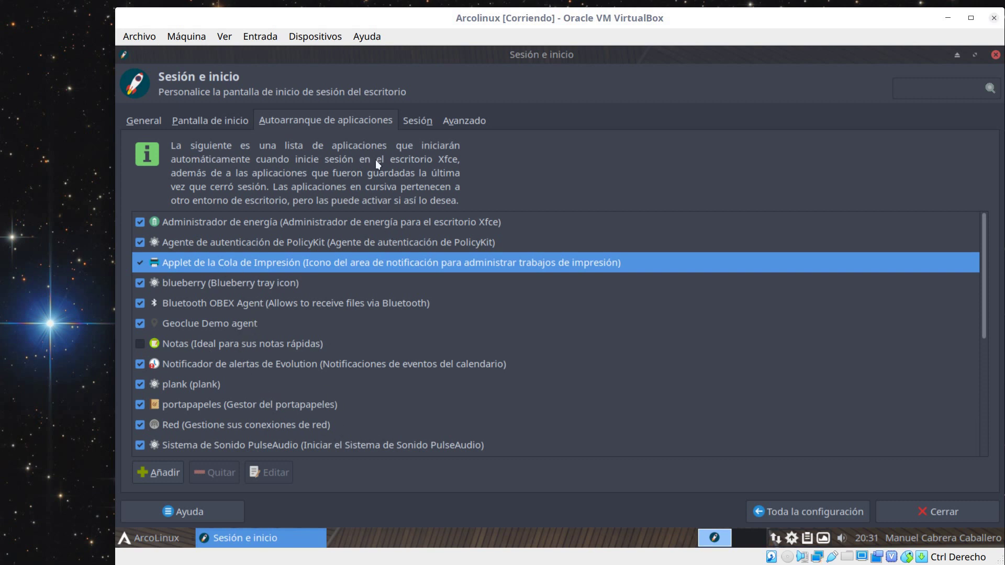
Examine the Sesión program list and the Avanzado options of Sesión e inicio, and return to the overview of all settings.
{"action": "left_click", "coordinate": [417, 124]}
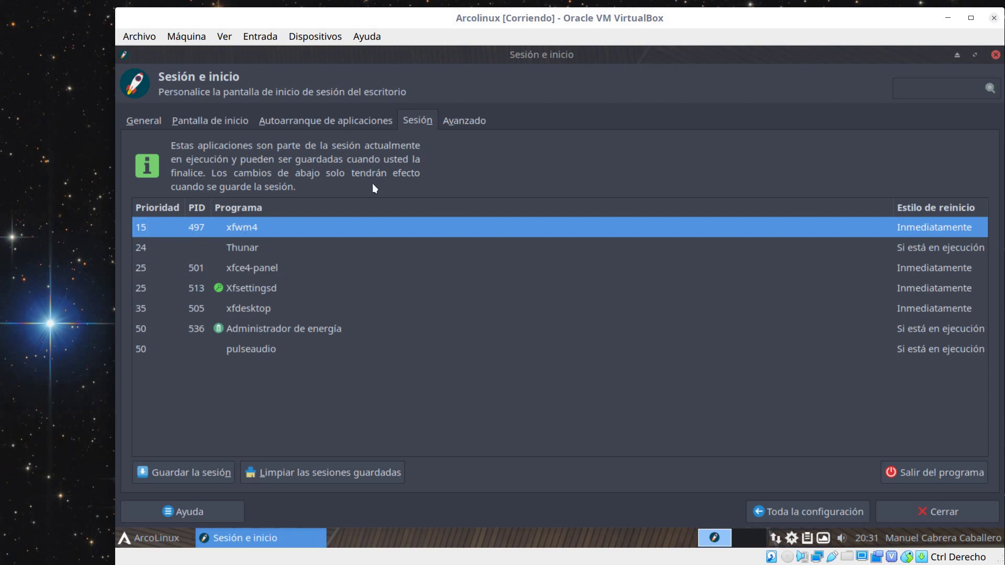
{"action": "left_click", "coordinate": [468, 121]}
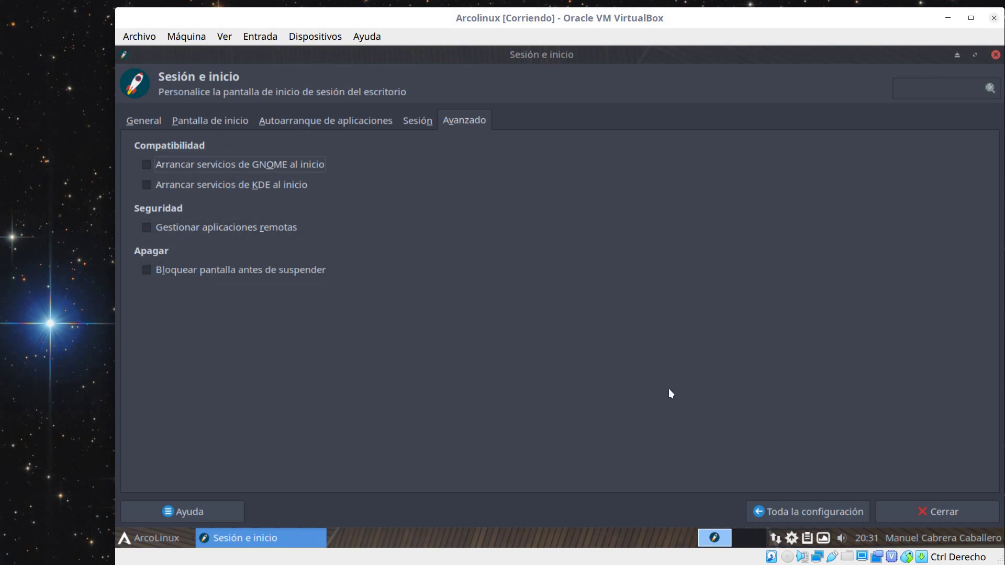
{"action": "left_click", "coordinate": [832, 512]}
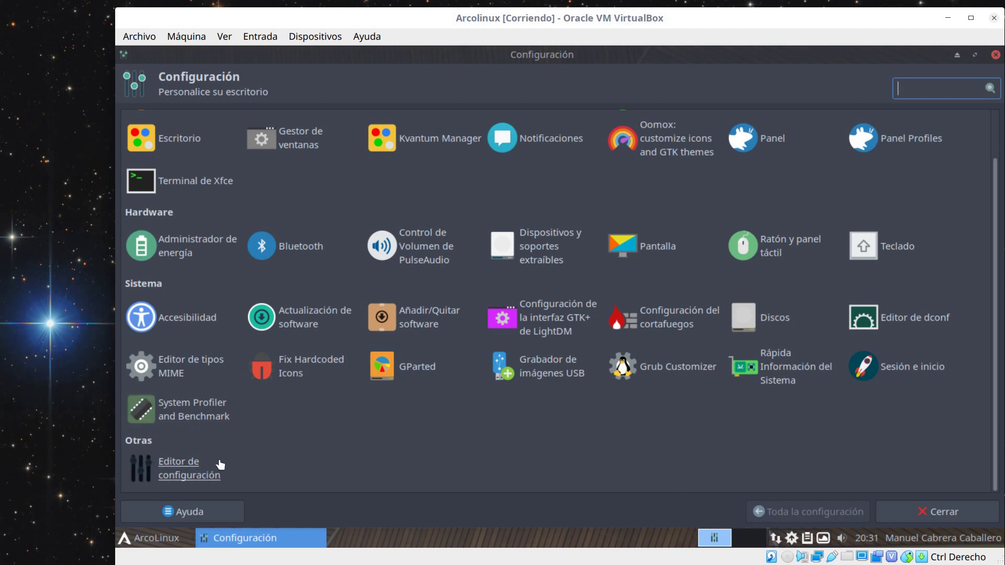
Close the settings window and set the desktop background to the brick wall ArcoLinux graffiti image arco_wallpaper_023a_1920x1208.jpg from the arcolinux folder.
{"action": "left_click", "coordinate": [995, 54]}
{"action": "right_click", "coordinate": [331, 168]}
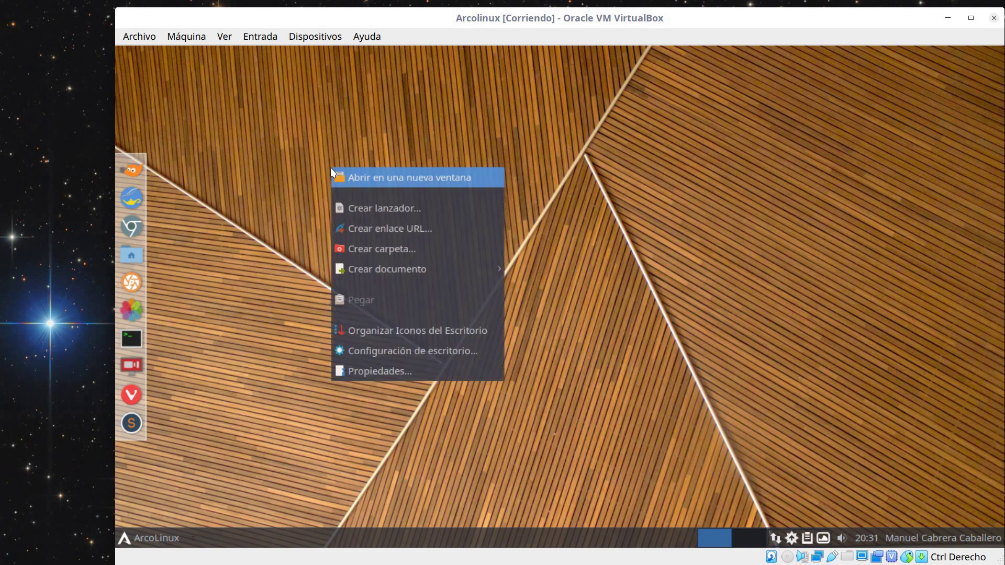
{"action": "left_click", "coordinate": [408, 352]}
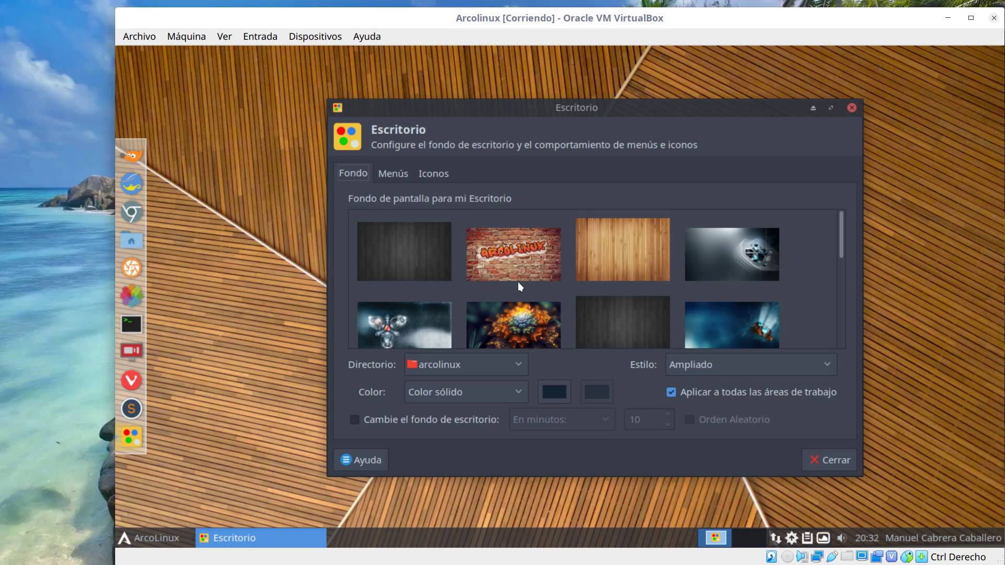
{"action": "left_click", "coordinate": [514, 252]}
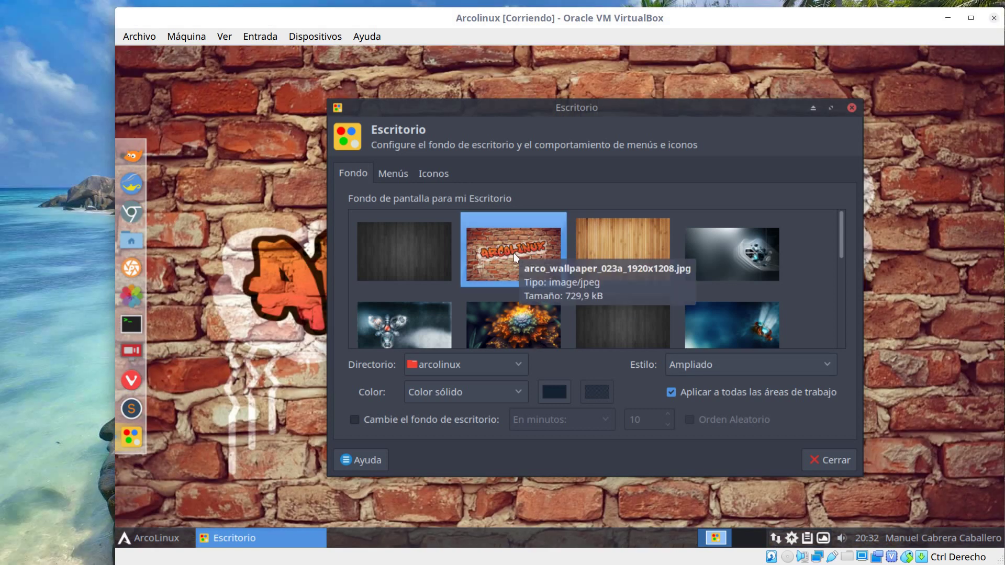